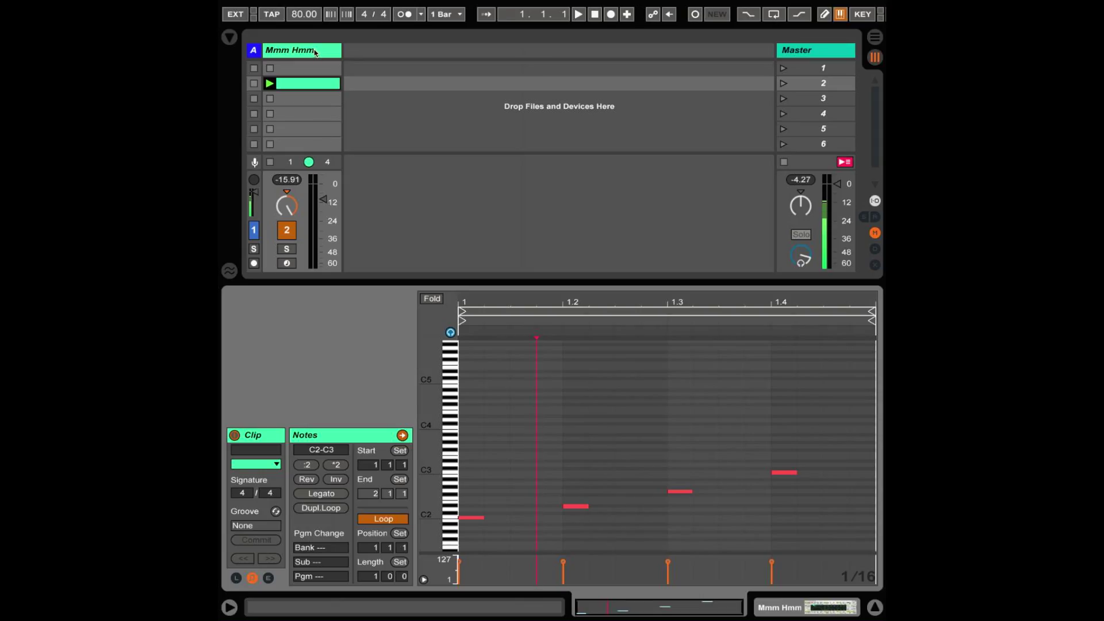
# Select the Mmm Hmm clip's four notes and launch the clip so it loops.
pyautogui.click(303, 50)
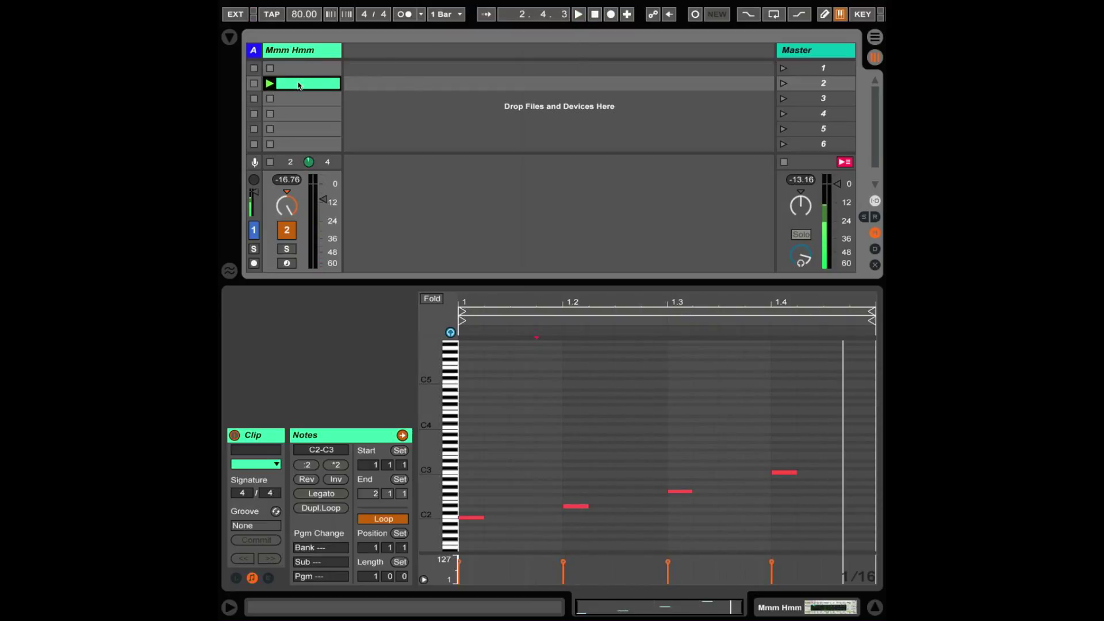
pyautogui.moveTo(475, 373); pyautogui.dragTo(803, 525)
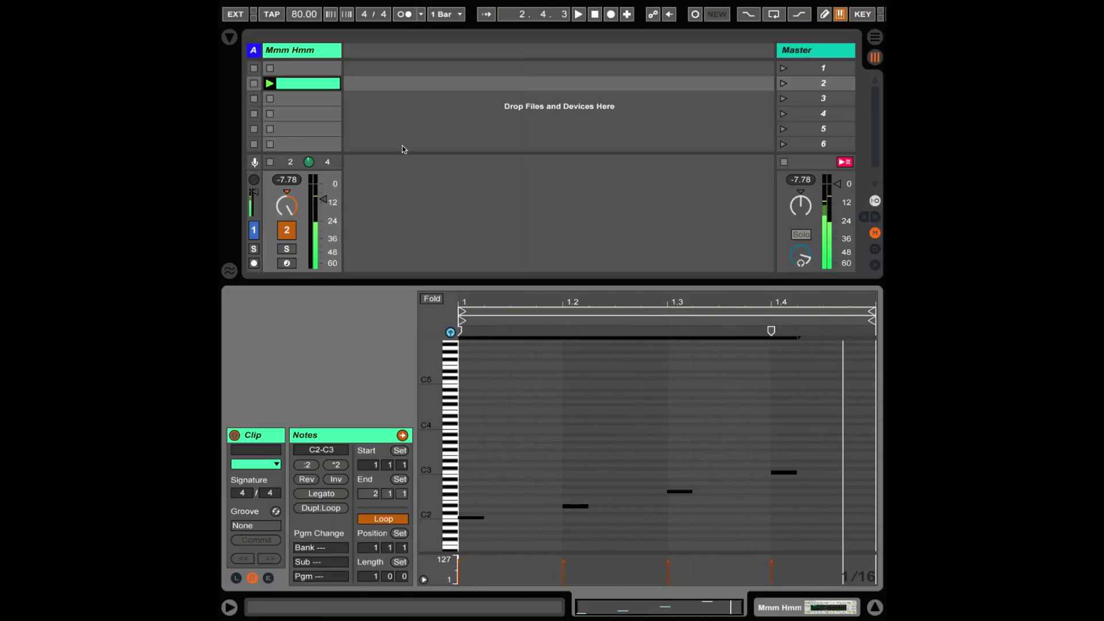
pyautogui.click(271, 84)
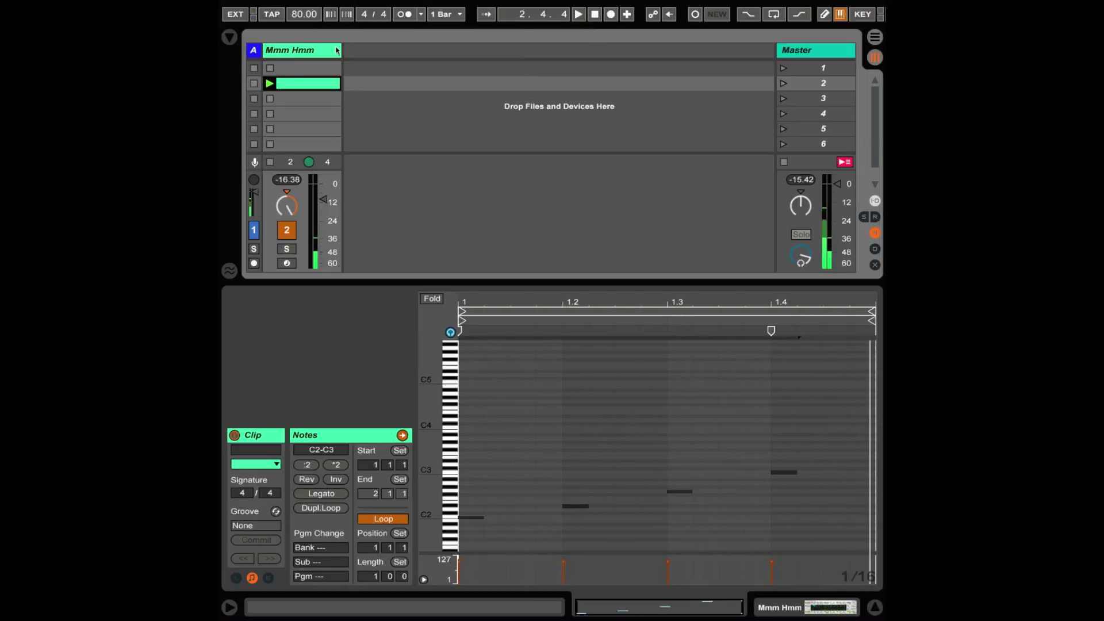
# Insert three new MIDI tracks: 3 MIDI, 4 MIDI and 5 MIDI.
pyautogui.rightClick(357, 52)
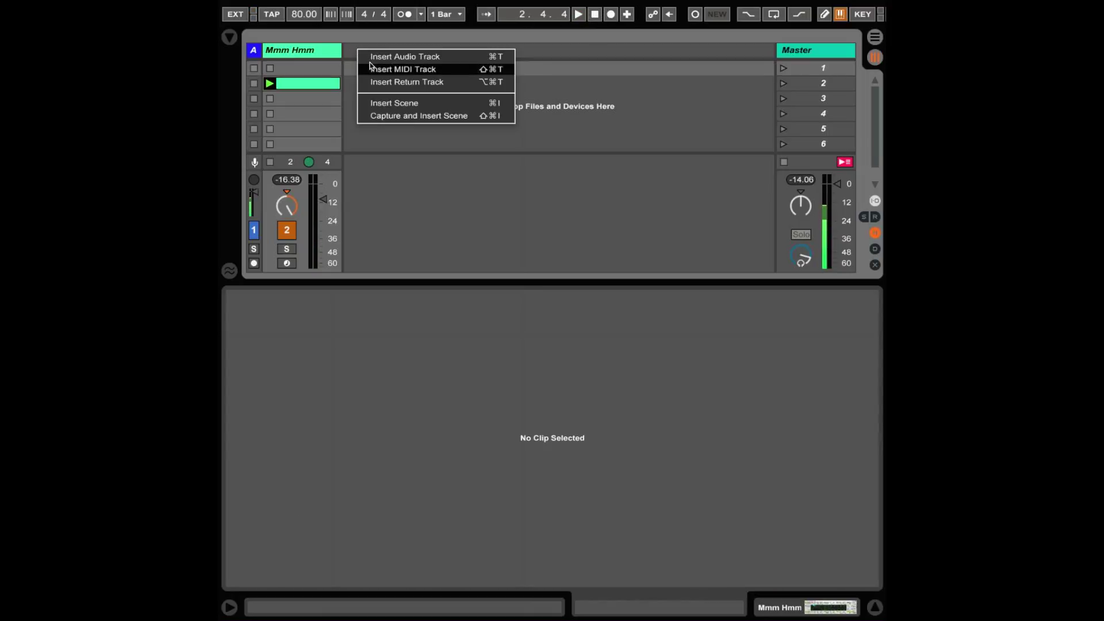
pyautogui.click(371, 68)
pyautogui.rightClick(434, 52)
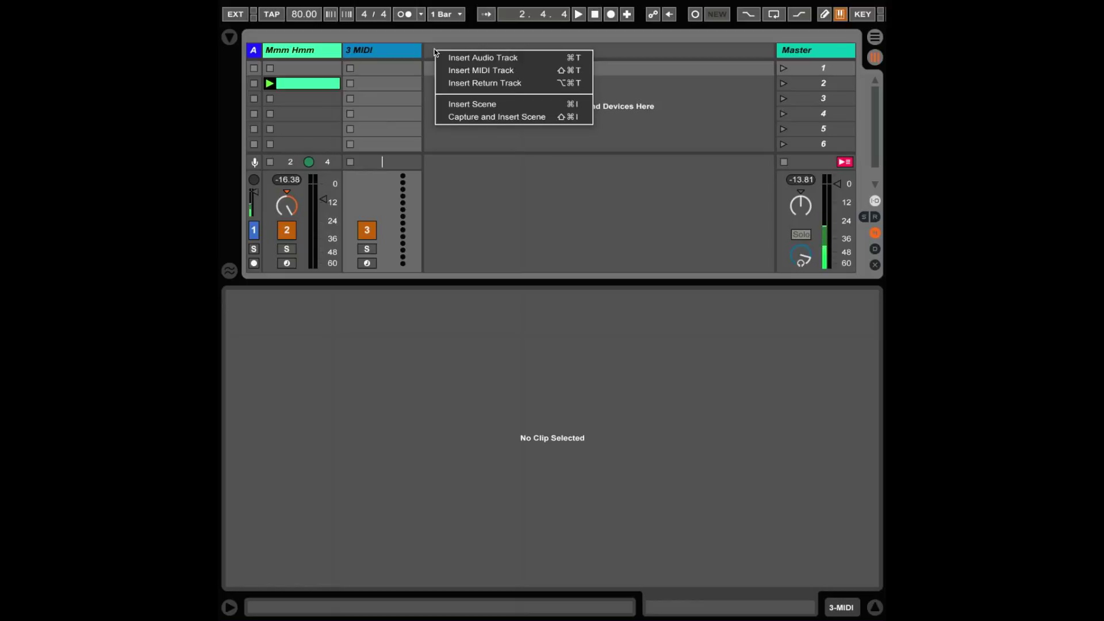
pyautogui.click(453, 74)
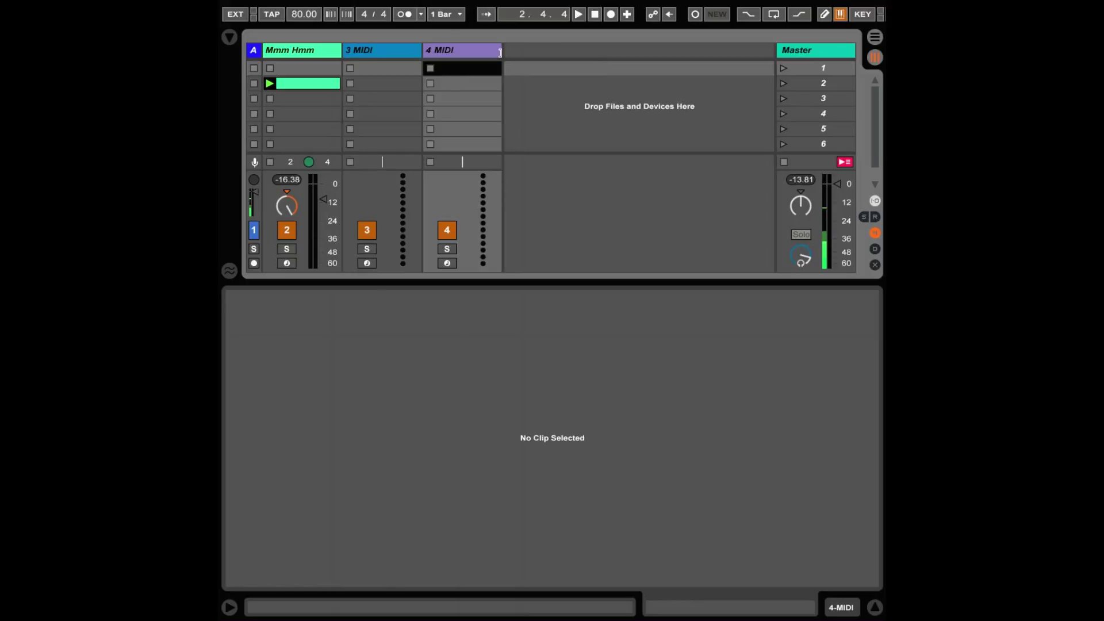
pyautogui.rightClick(516, 54)
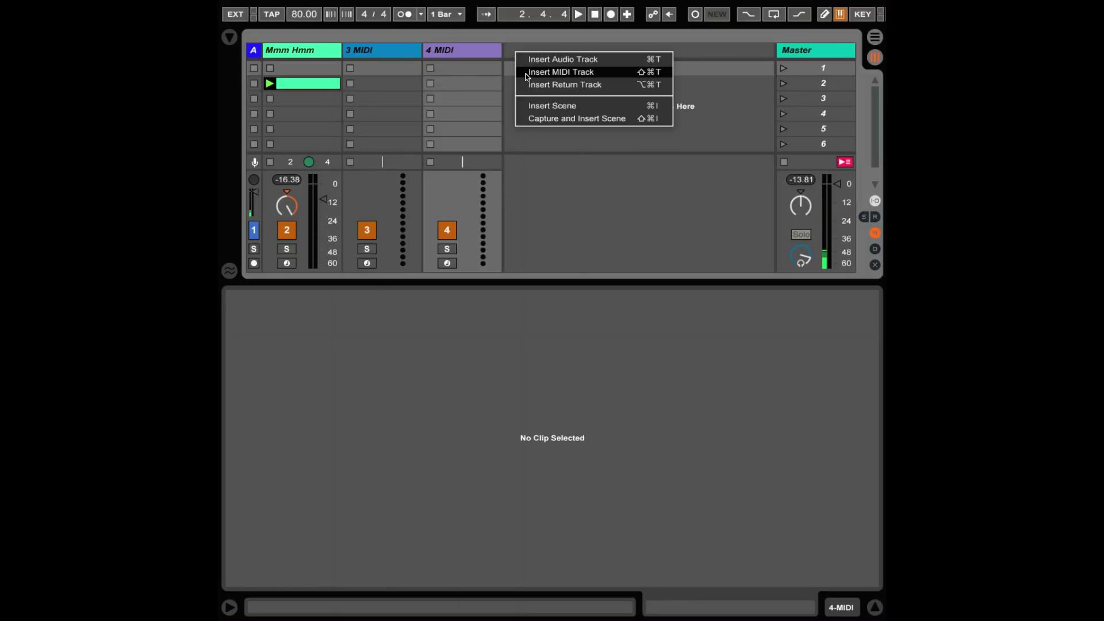
pyautogui.click(527, 73)
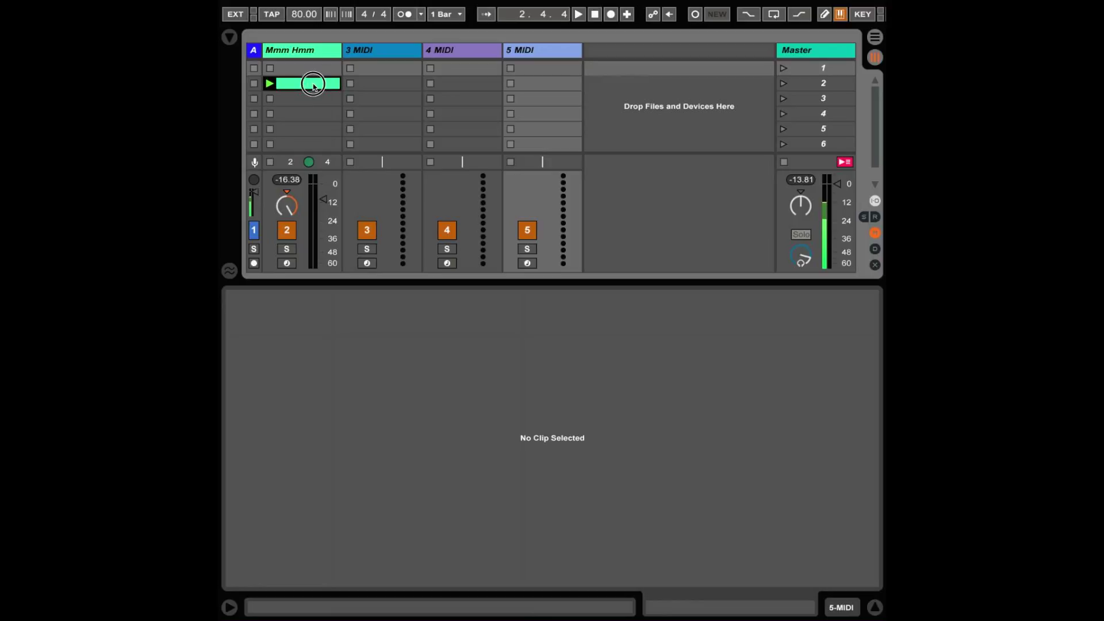
# Copy the four-note clip into the new tracks' scene 2 slots and show the I/O routing section.
pyautogui.moveTo(313, 85); pyautogui.dragTo(433, 84)
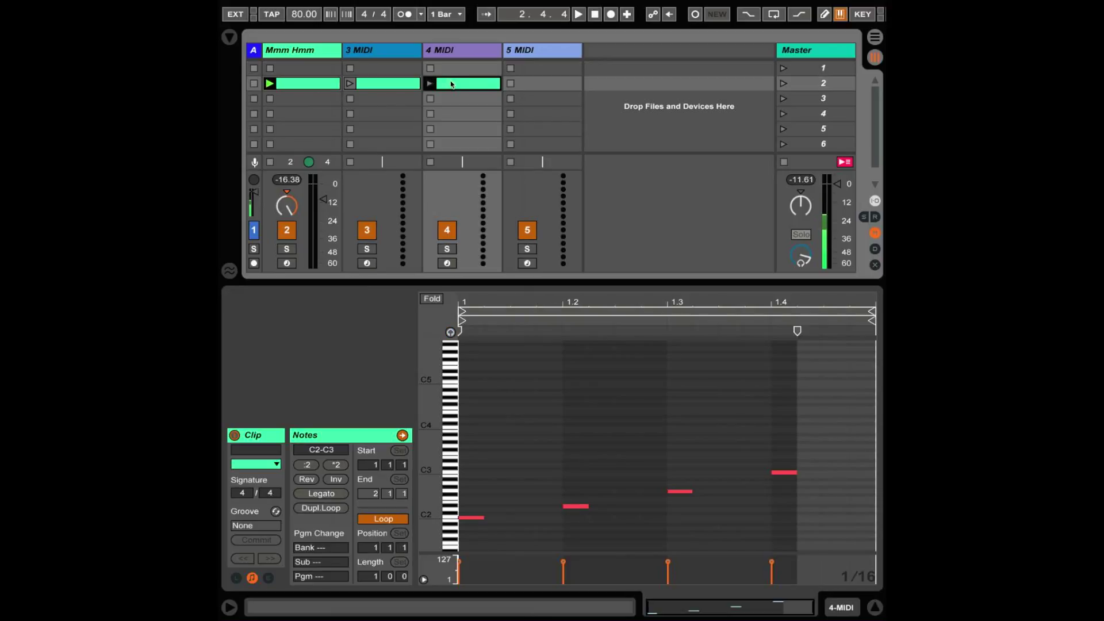
pyautogui.moveTo(509, 80); pyautogui.dragTo(518, 79)
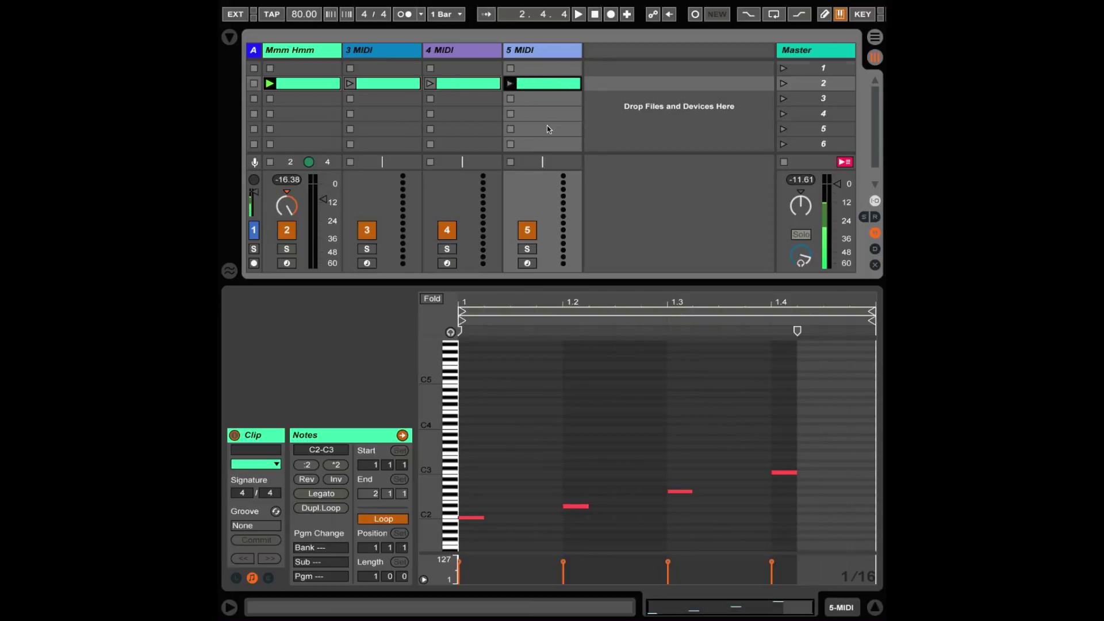
pyautogui.scroll(-2, 547, 128)
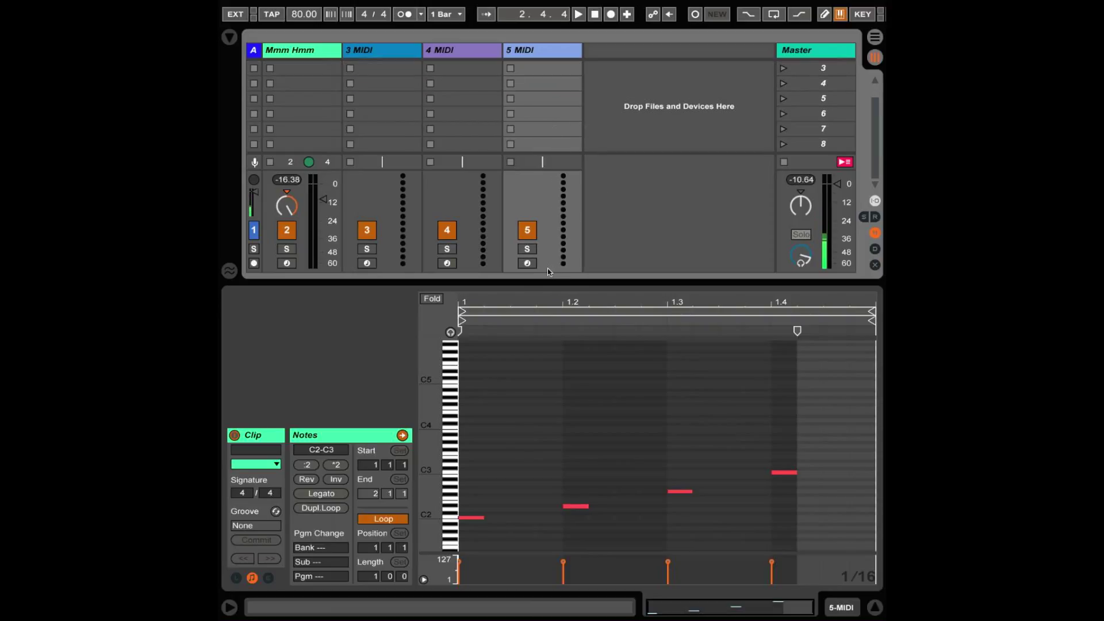
pyautogui.hotkey('ctrl', 'alt', 'i')
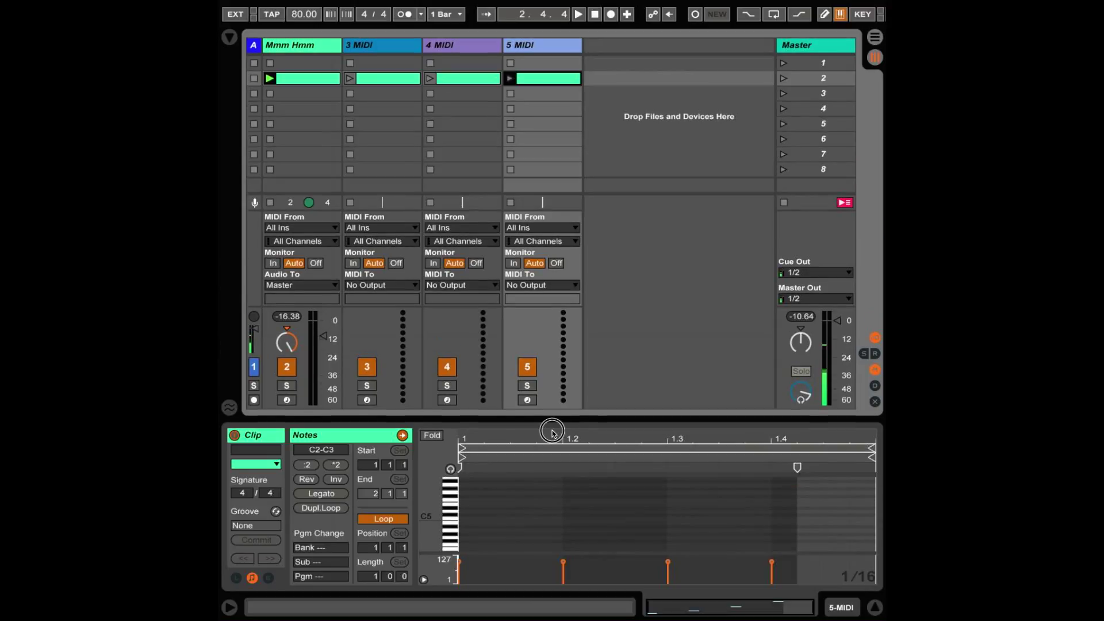
# Route tracks 3, 4 and 5 MIDI to Mmm Hmm's 1-Saw3 Elegant Thick Lead, then launch scene 2.
pyautogui.click(391, 48)
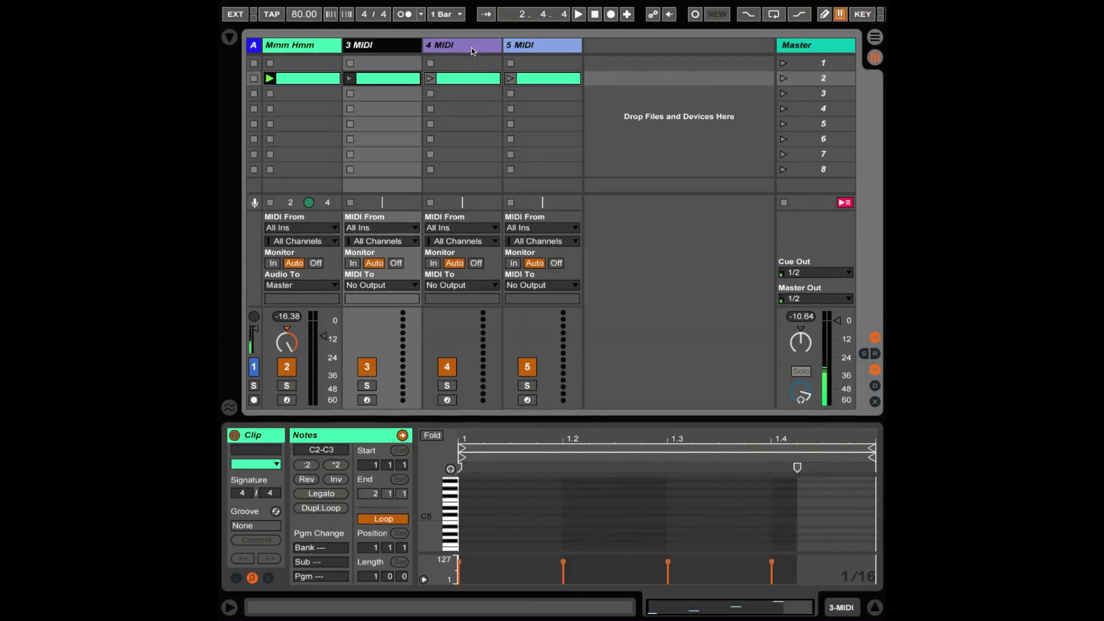
pyautogui.keyDown('shift'); pyautogui.click(473, 49); pyautogui.keyUp('shift')
pyautogui.keyDown('shift'); pyautogui.click(548, 48); pyautogui.keyUp('shift')
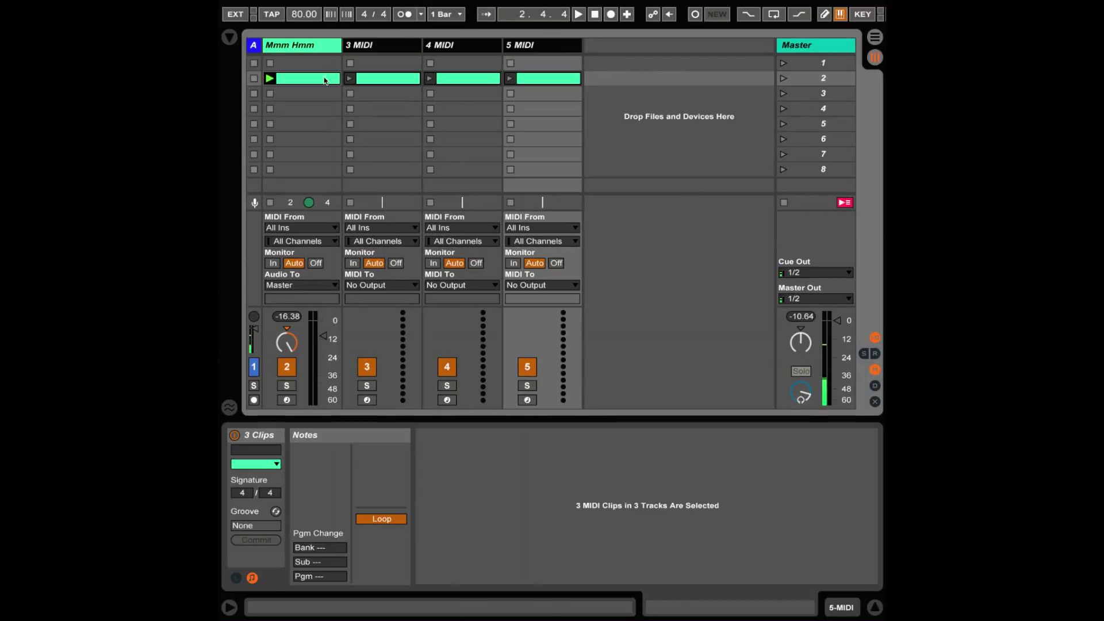
pyautogui.click(570, 286)
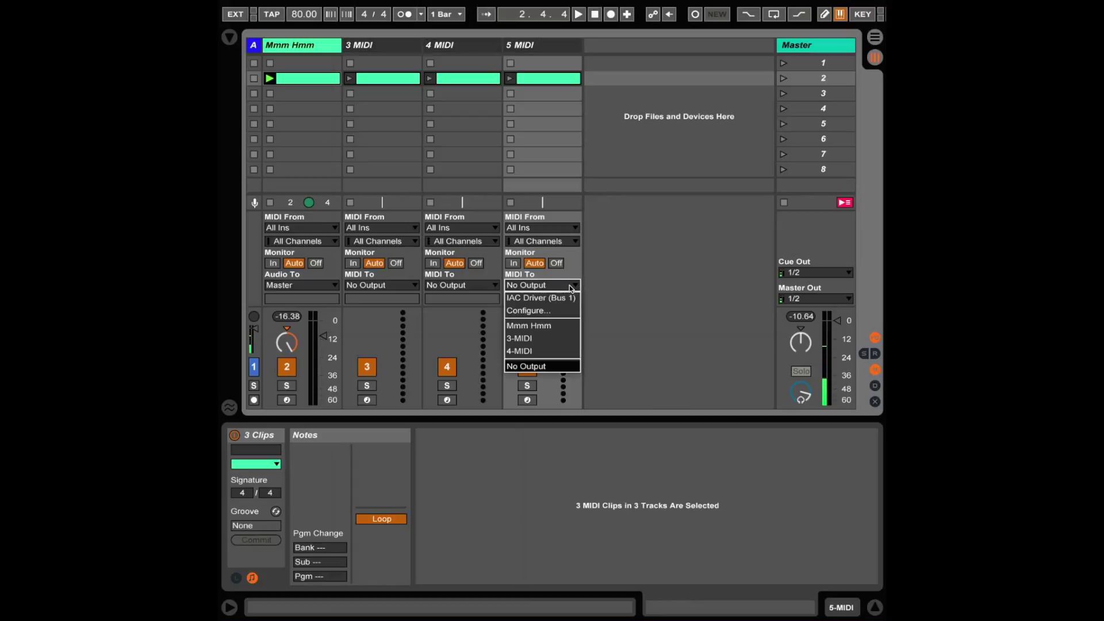
pyautogui.click(547, 326)
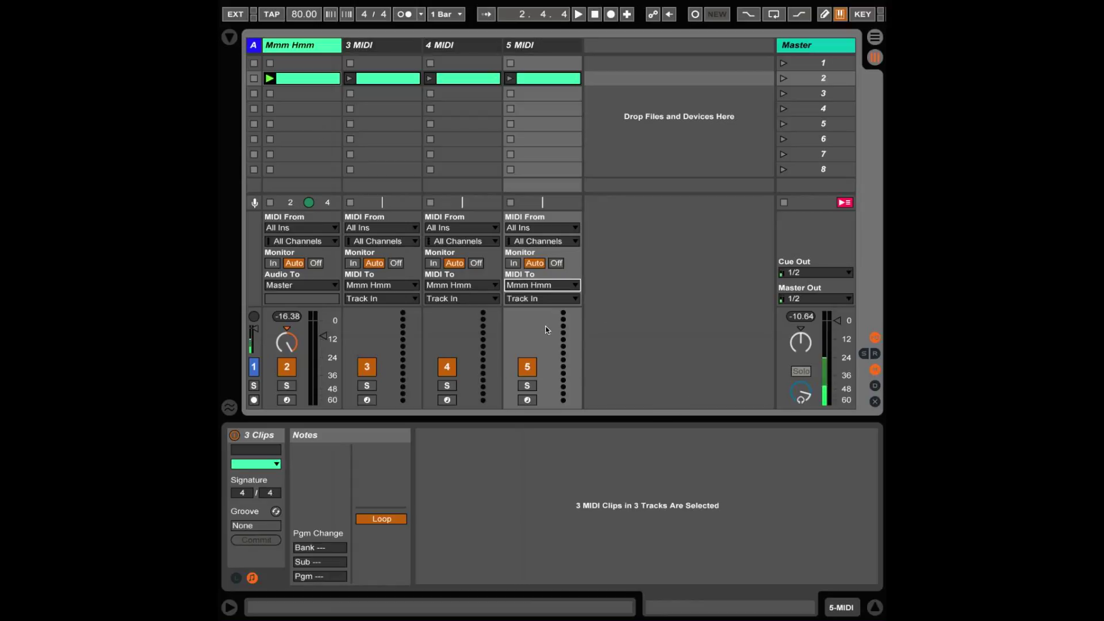
pyautogui.click(556, 299)
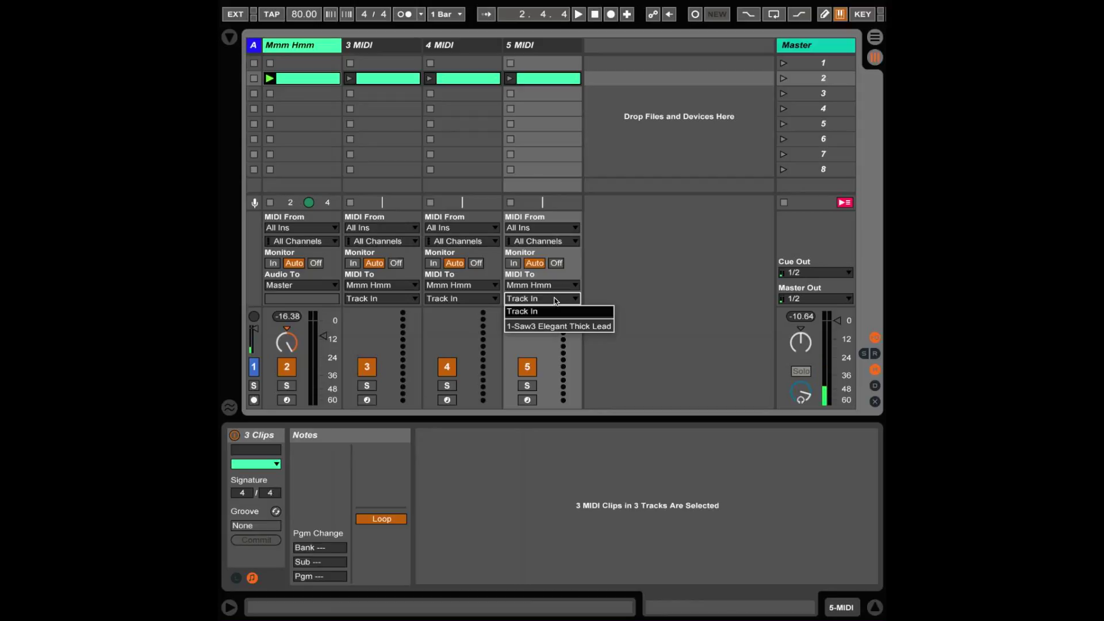
pyautogui.click(538, 327)
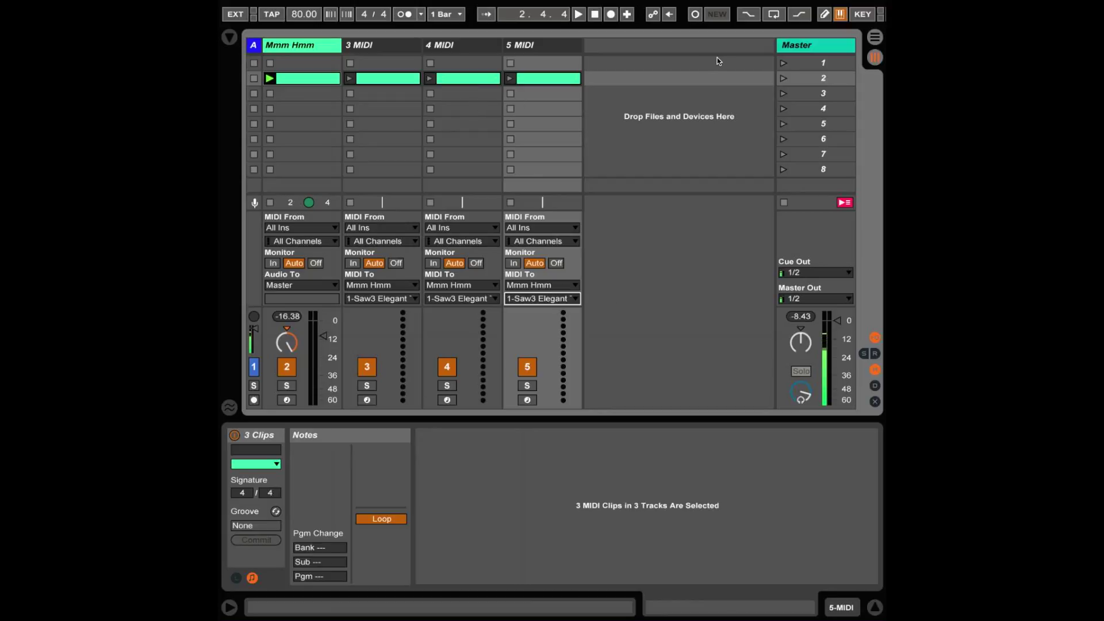
pyautogui.click(783, 78)
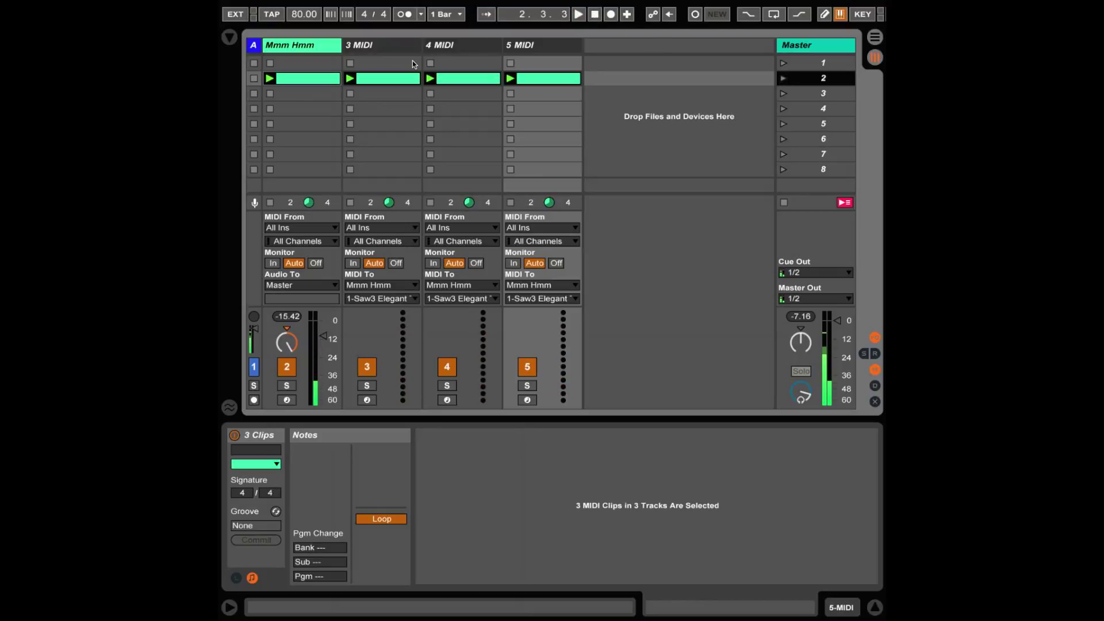
# Delete the last three notes from the Mmm Hmm clip, leaving only its first note.
pyautogui.click(298, 80)
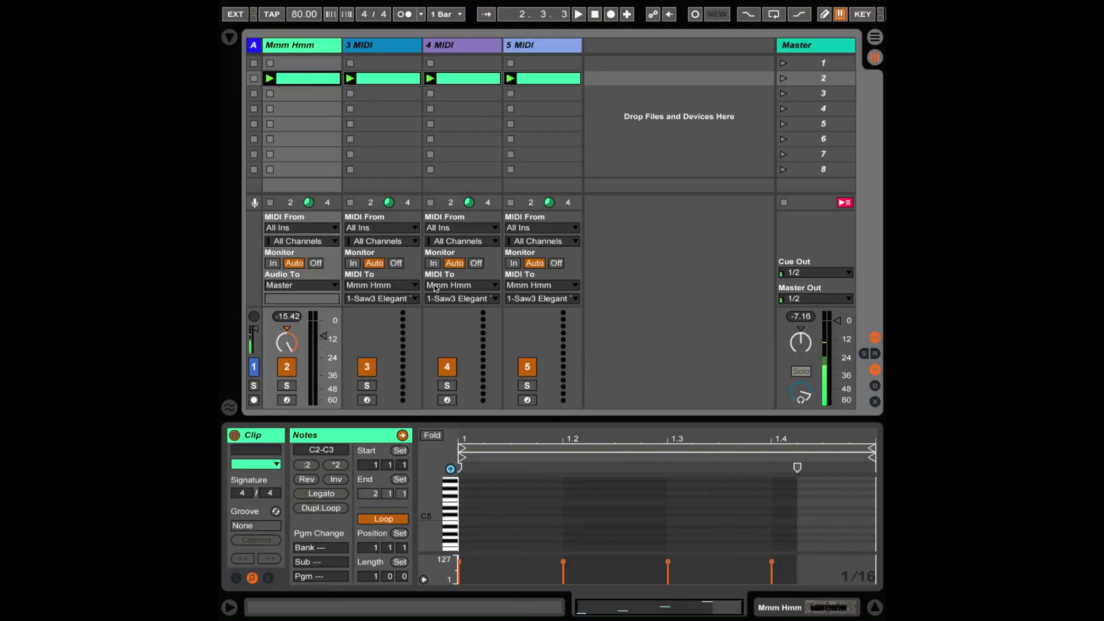
pyautogui.moveTo(564, 419); pyautogui.dragTo(551, 277)
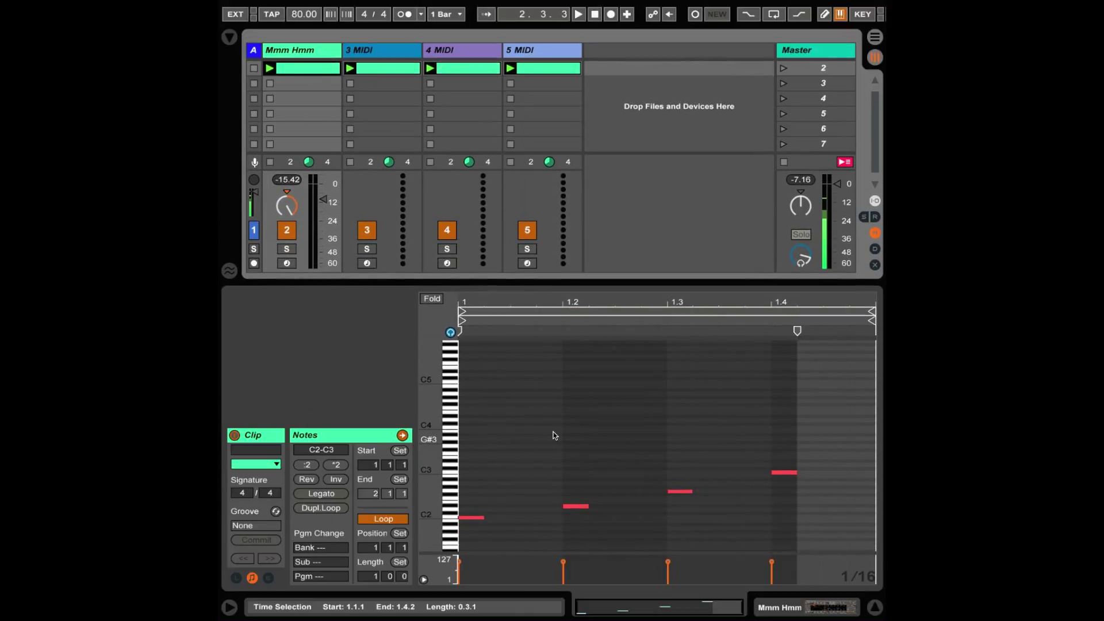
pyautogui.moveTo(532, 394); pyautogui.dragTo(786, 519)
pyautogui.press('Delete')
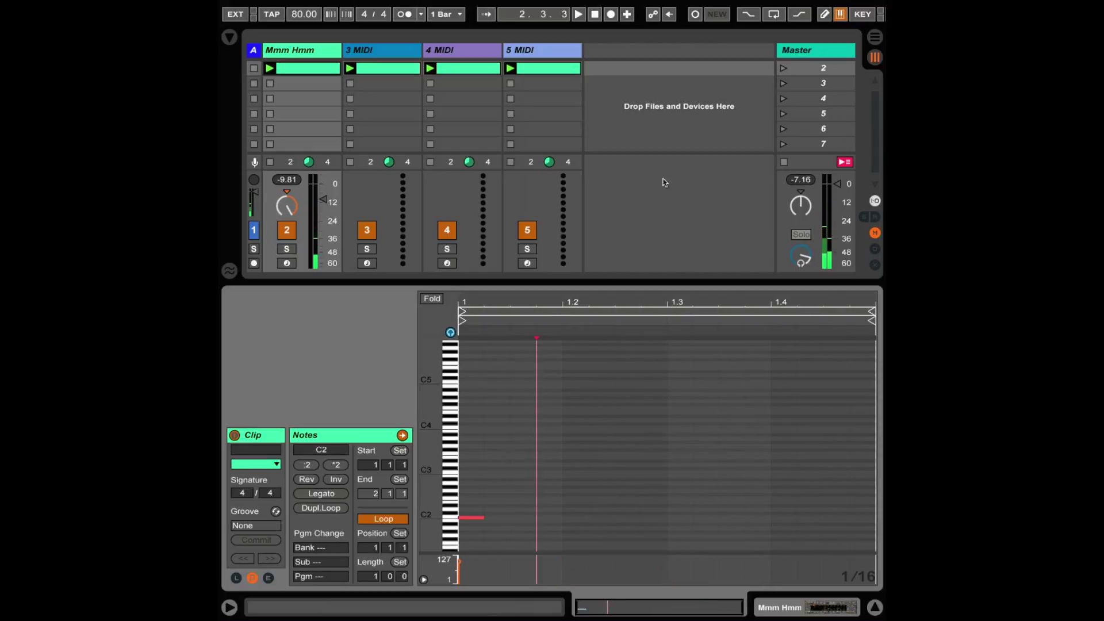
# Delete the notes at beats 1.1, 1.3 and 1.4 from the 3 MIDI clip.
pyautogui.click(392, 68)
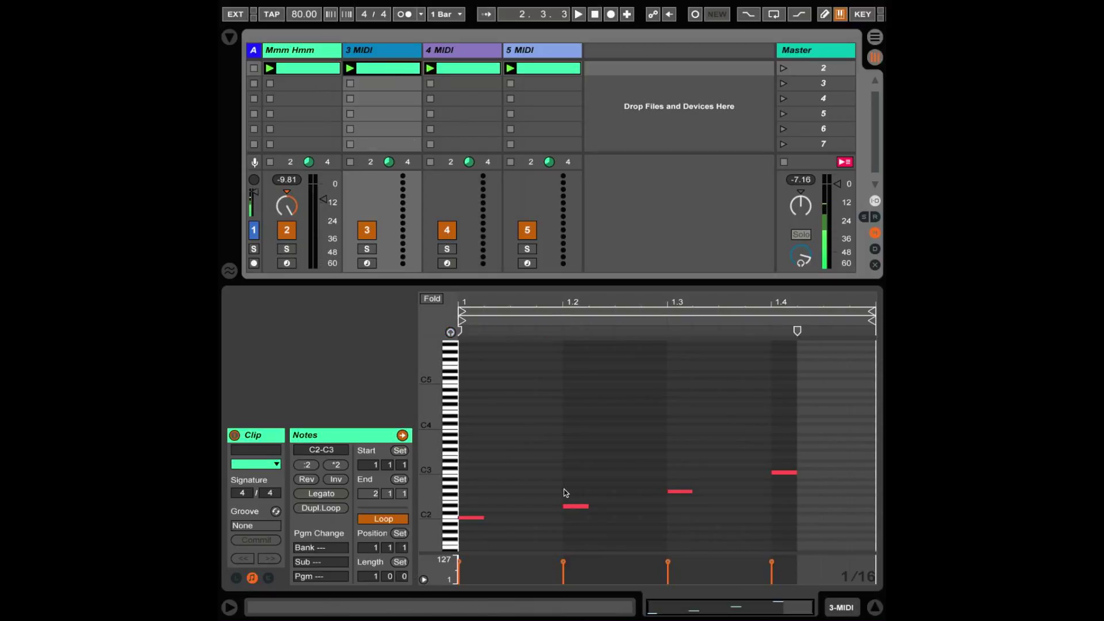
pyautogui.moveTo(659, 383); pyautogui.dragTo(812, 527)
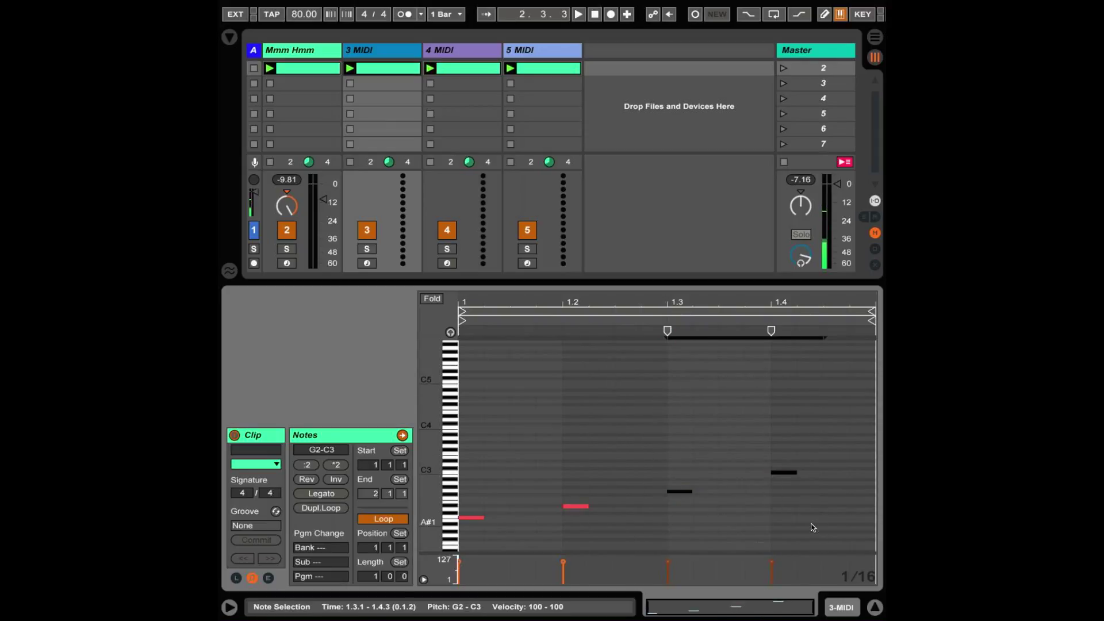
pyautogui.press('Delete')
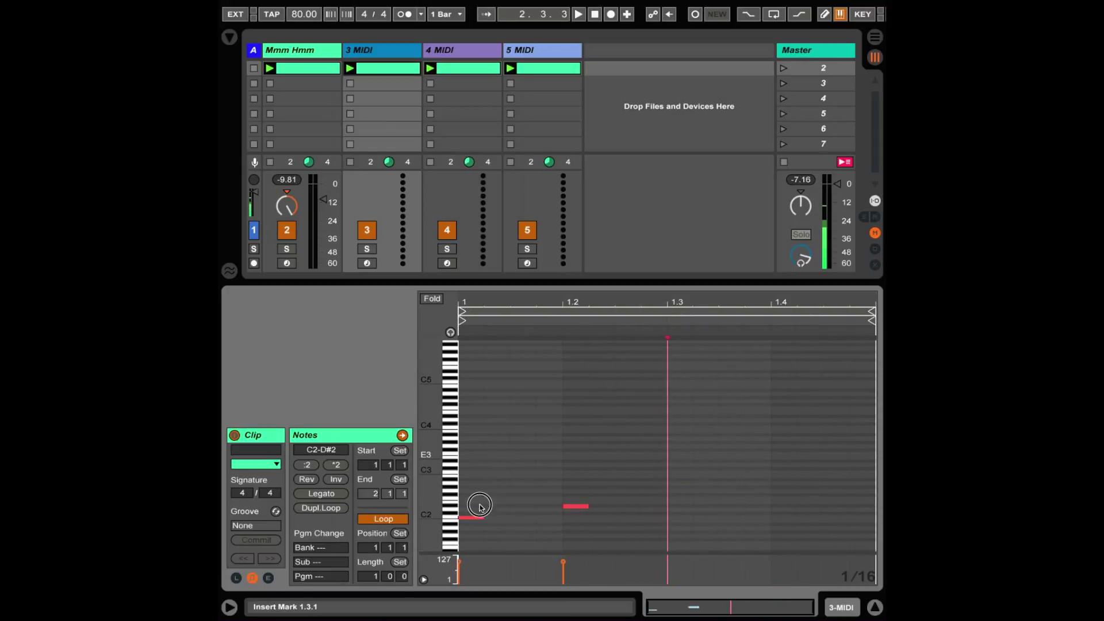
pyautogui.moveTo(490, 459); pyautogui.dragTo(476, 520)
pyautogui.press('Delete')
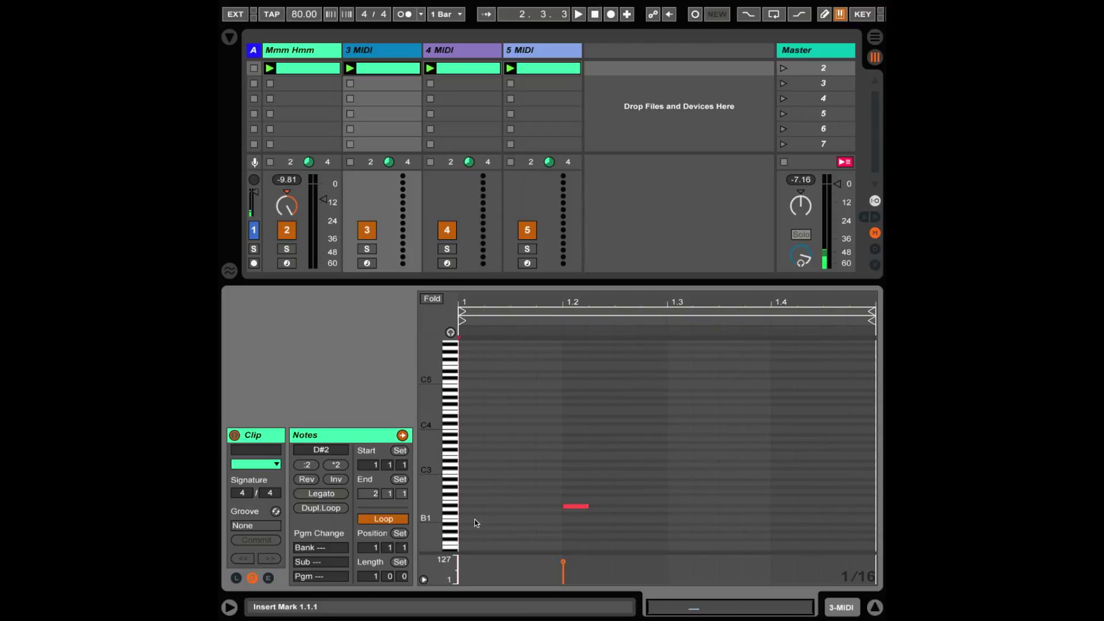
# Remove C2, D#2 and C3 from the 4 MIDI clip, then select the 5 MIDI clip's first three notes.
pyautogui.click(474, 71)
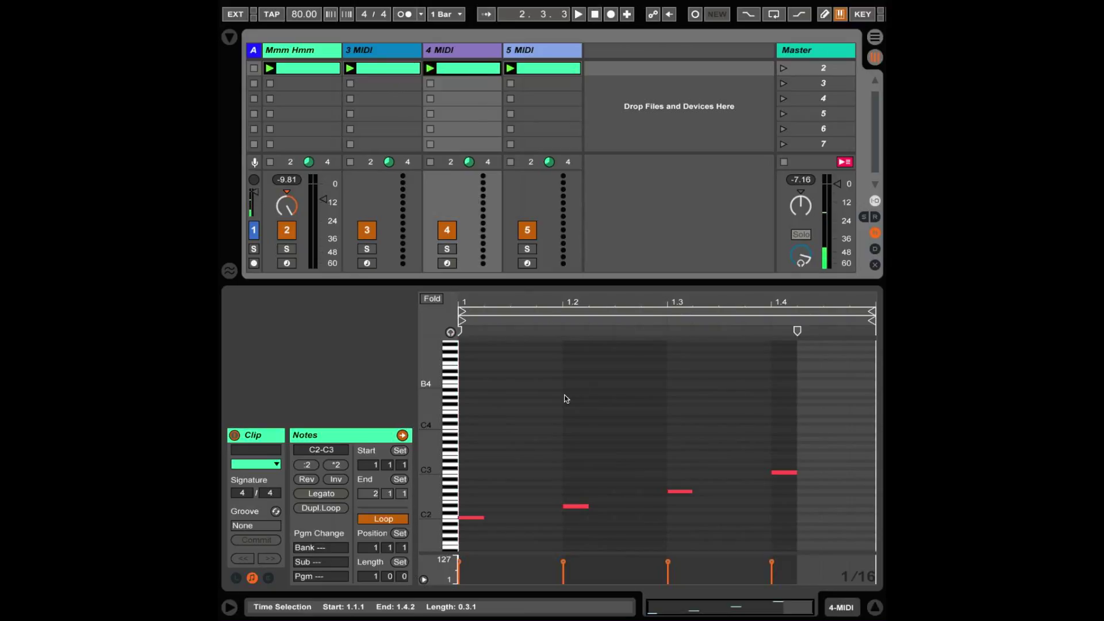
pyautogui.moveTo(472, 427); pyautogui.dragTo(586, 519)
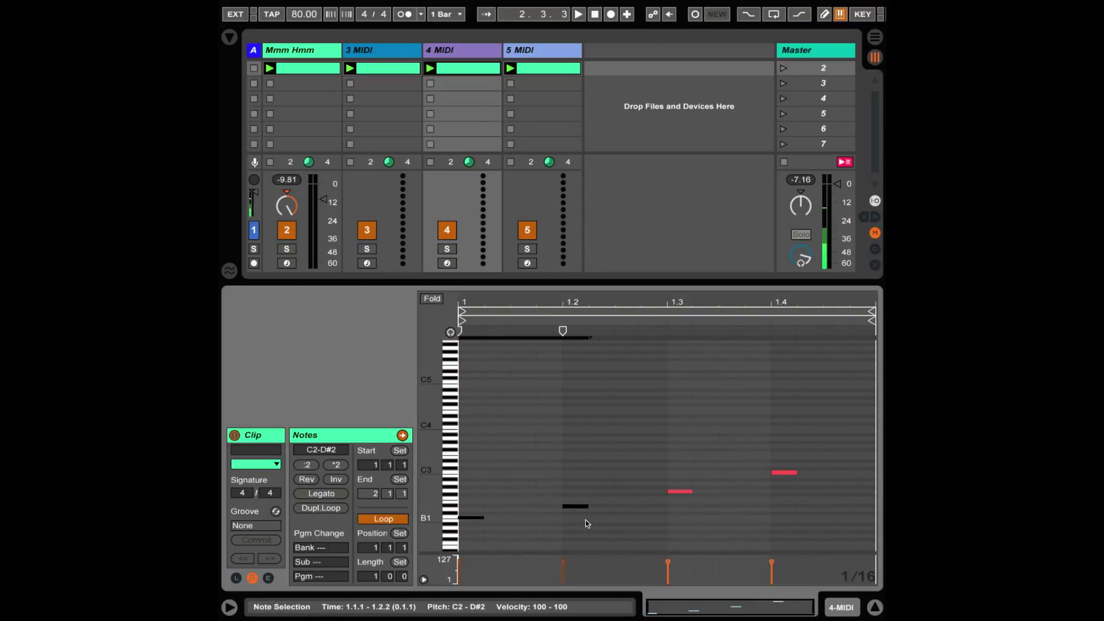
pyautogui.press('Delete')
pyautogui.click(749, 392)
pyautogui.doubleClick(784, 472)
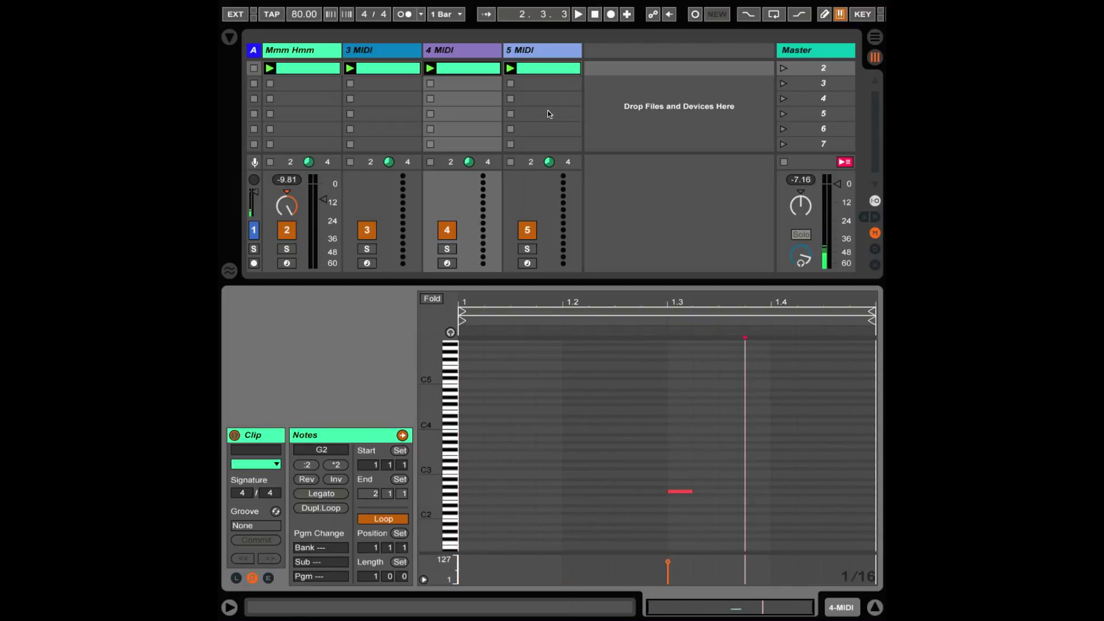
pyautogui.click(545, 69)
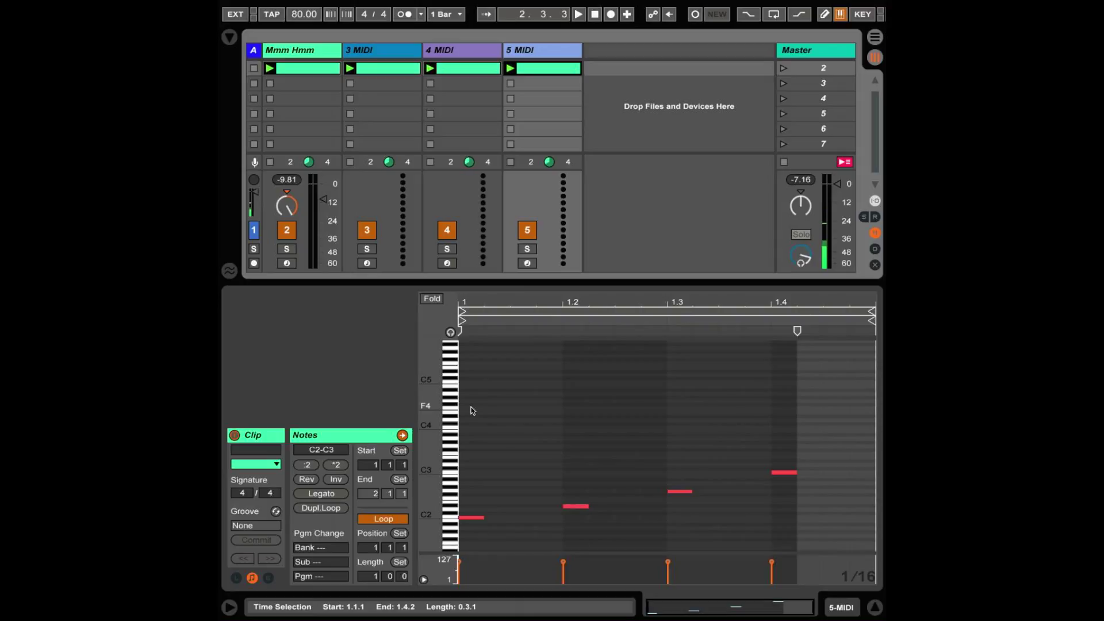
pyautogui.moveTo(473, 410); pyautogui.dragTo(700, 526)
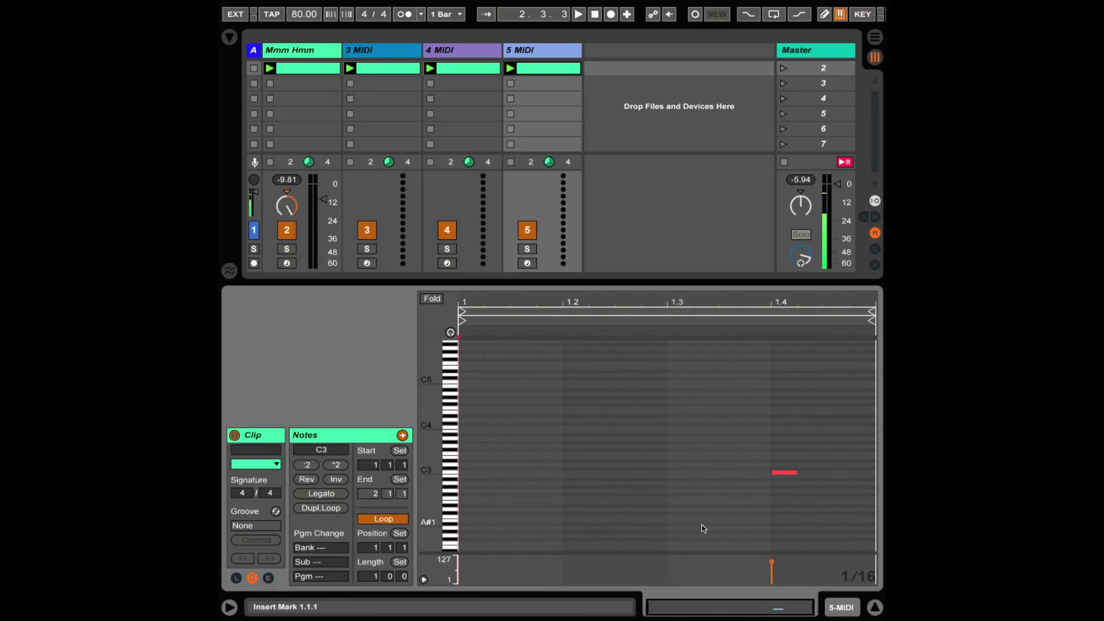
# Launch scene 2, stop the transport, then restart playback.
pyautogui.click(783, 68)
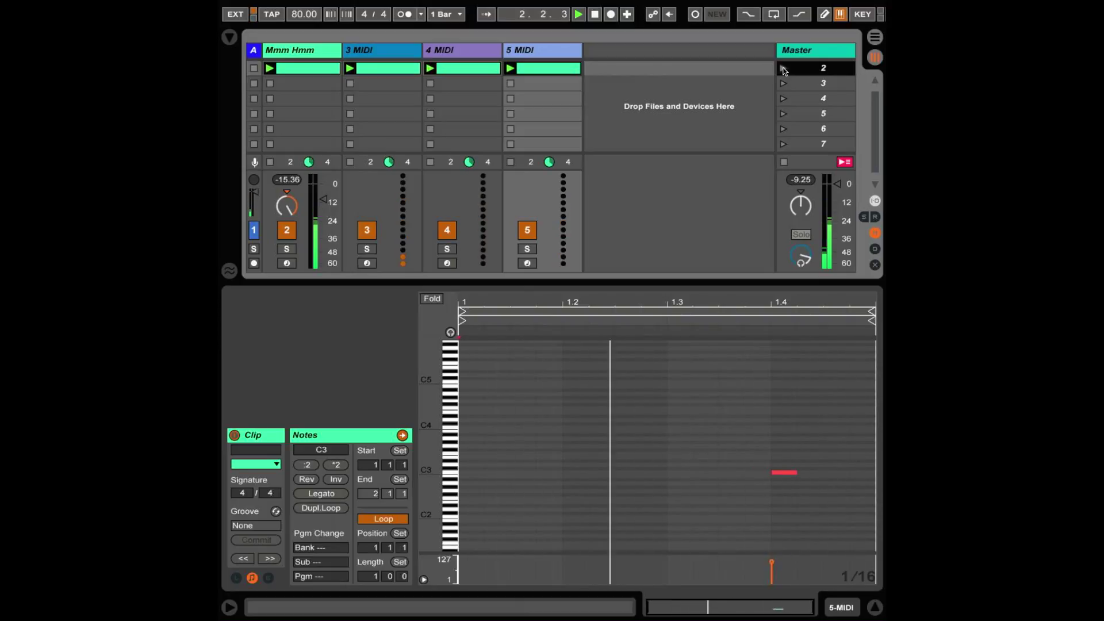
pyautogui.click(595, 15)
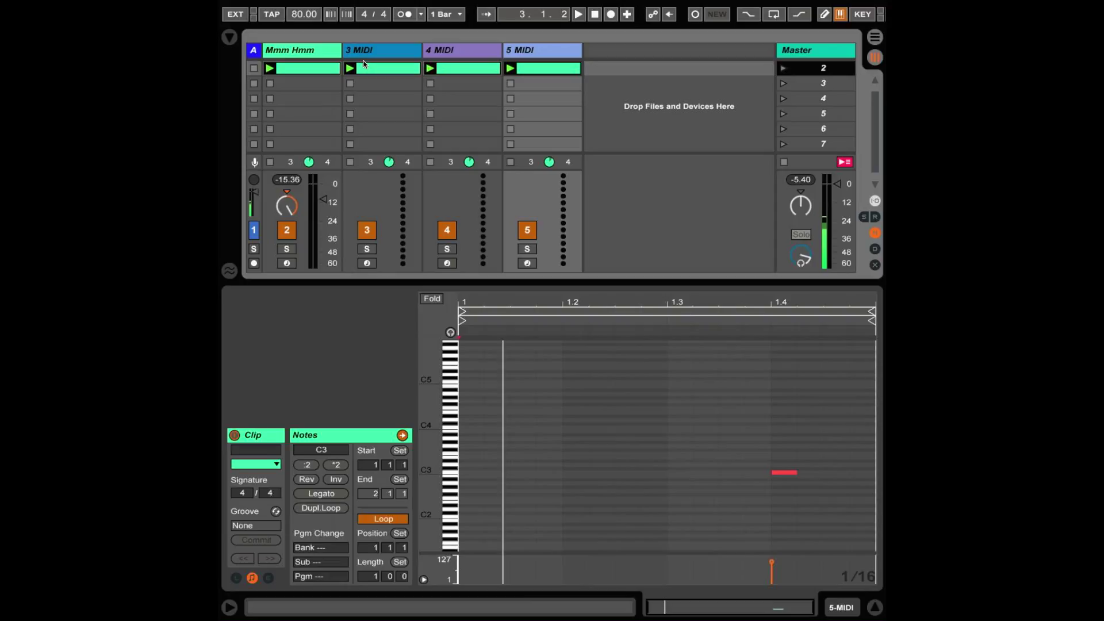
pyautogui.click(578, 14)
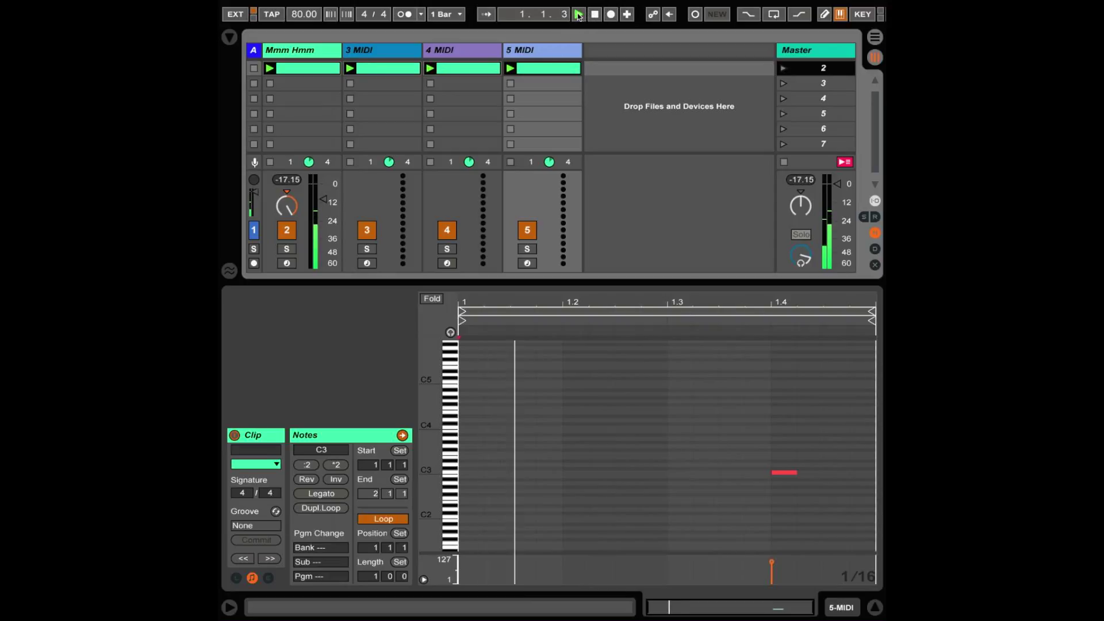
pyautogui.click(306, 69)
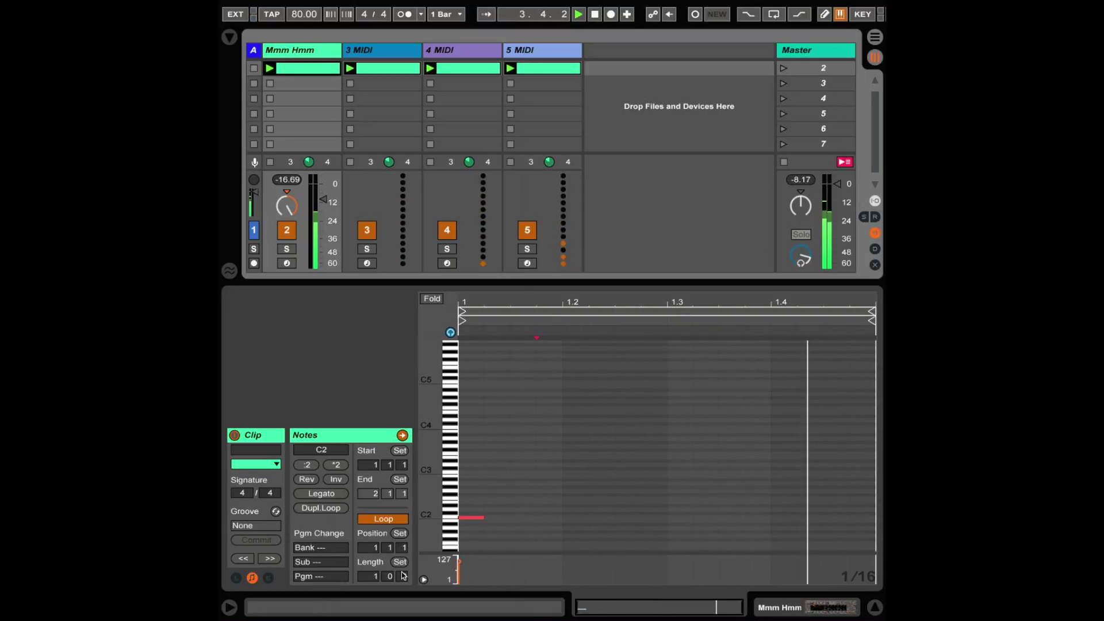
# Set the Mmm Hmm loop length to 0.3.1 and the 3 MIDI loop to 0.3.3.
pyautogui.moveTo(405, 578); pyautogui.dragTo(405, 577)
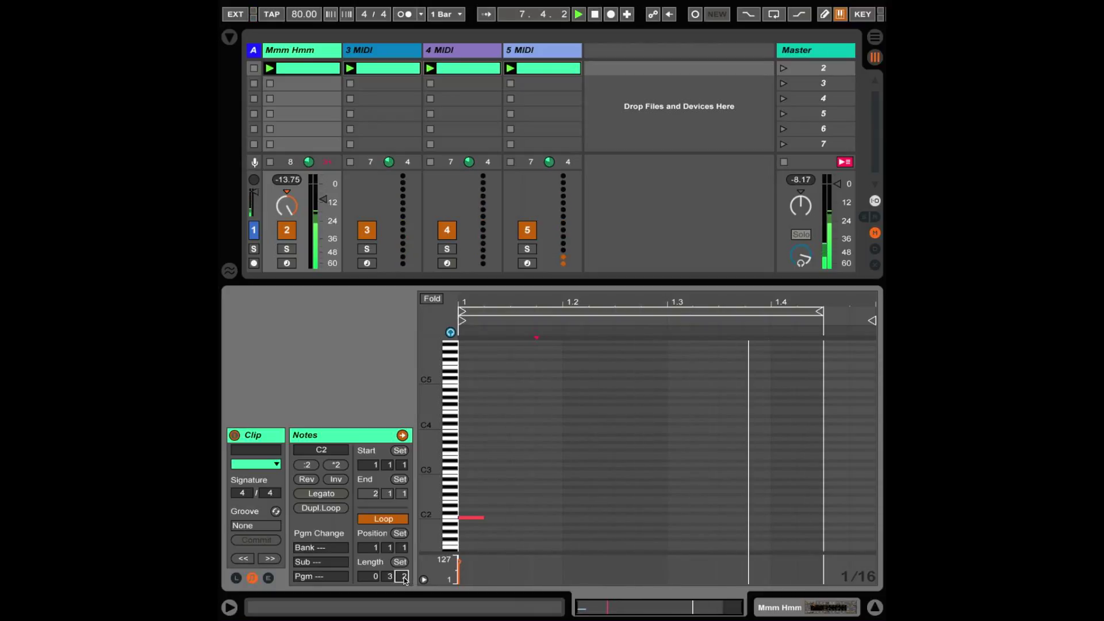
pyautogui.scroll(-1, 404, 577)
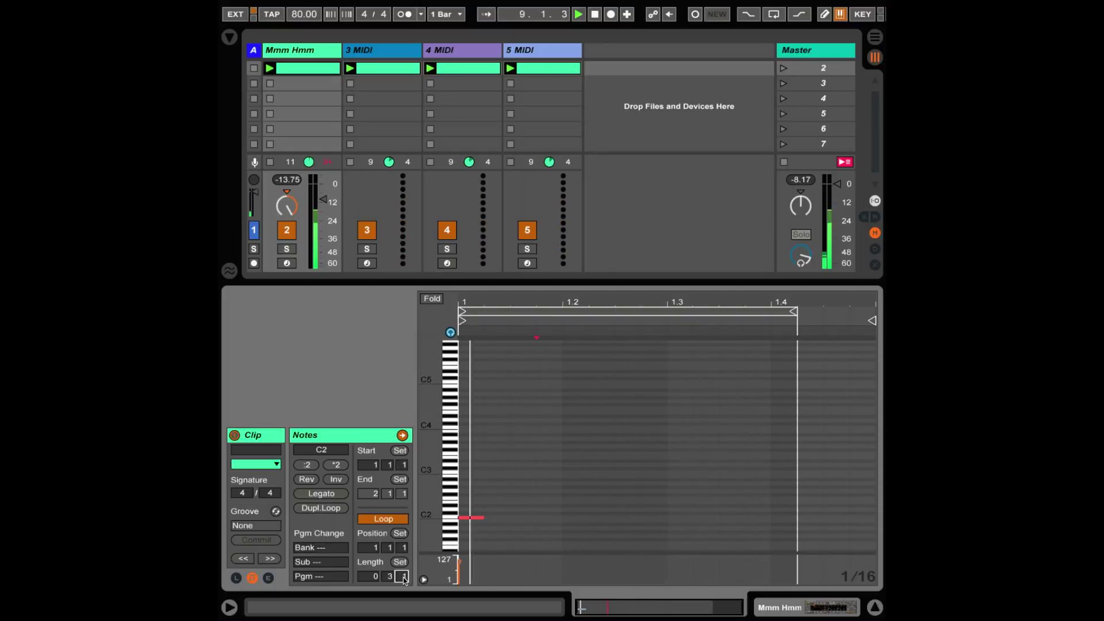
pyautogui.click(382, 69)
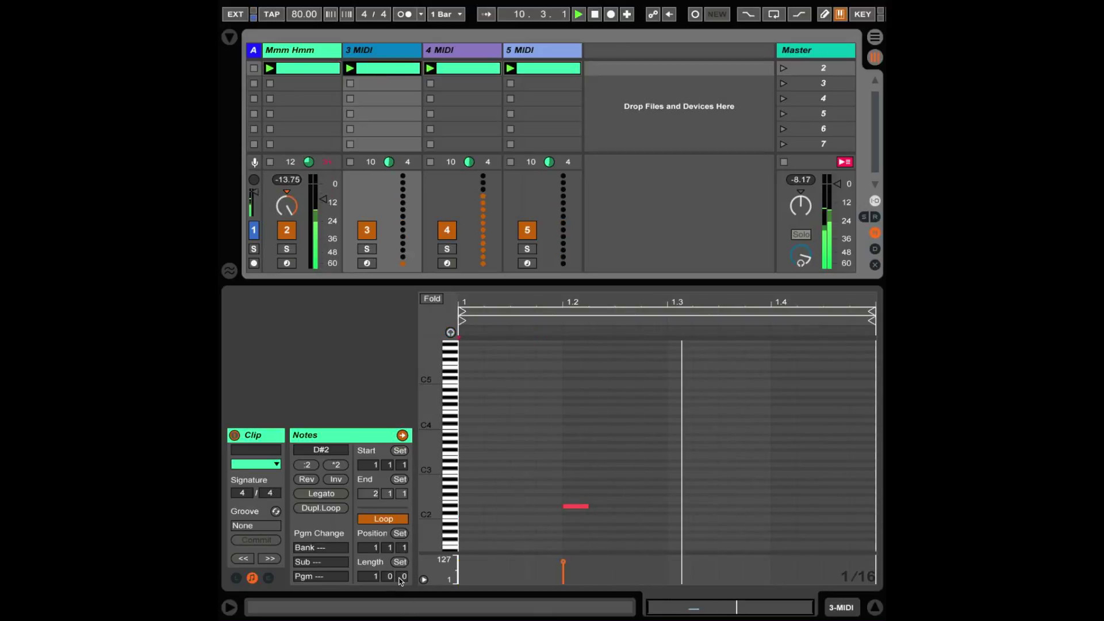
pyautogui.moveTo(404, 576); pyautogui.dragTo(404, 581)
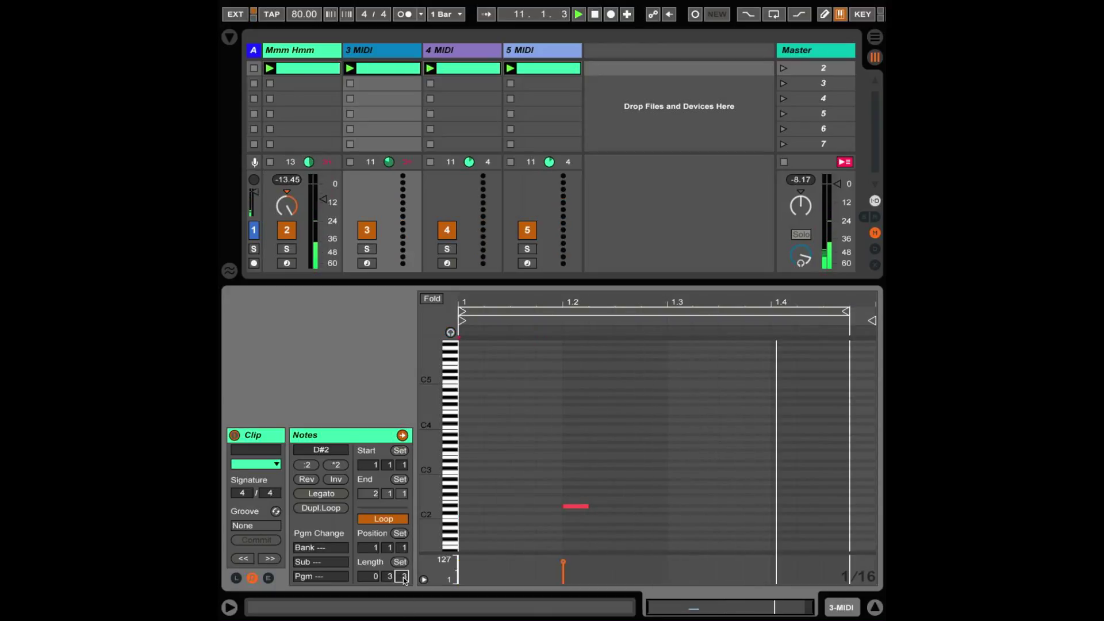
# Set the 4 MIDI loop length to 1.0.1 and the 5 MIDI loop to 0.3.3.
pyautogui.click(450, 67)
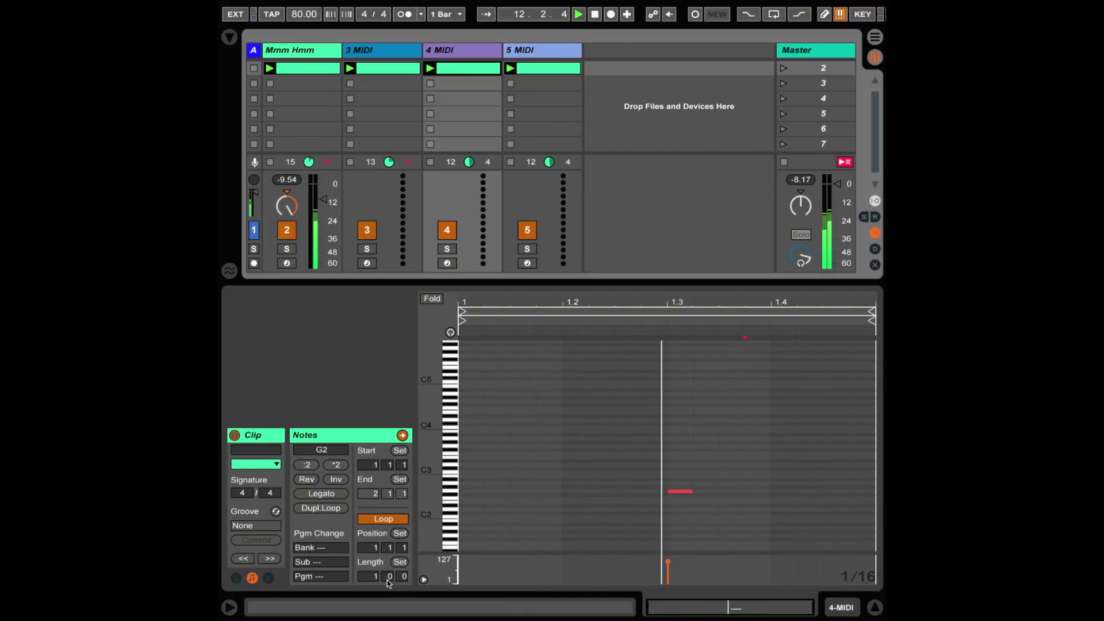
pyautogui.moveTo(405, 576); pyautogui.dragTo(404, 572)
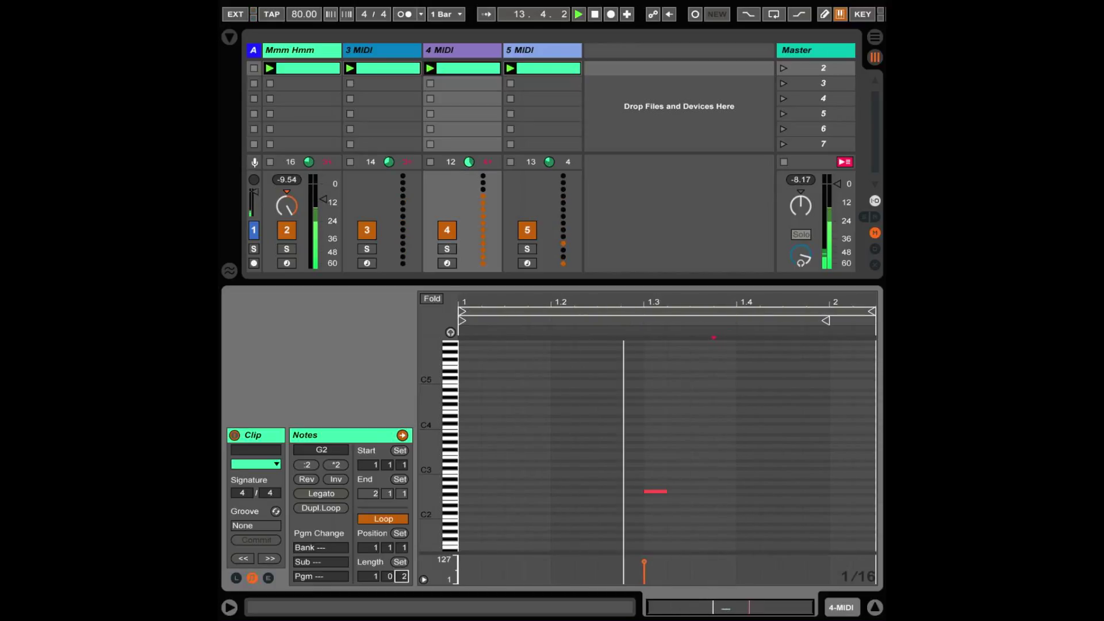
pyautogui.moveTo(404, 571); pyautogui.dragTo(404, 576)
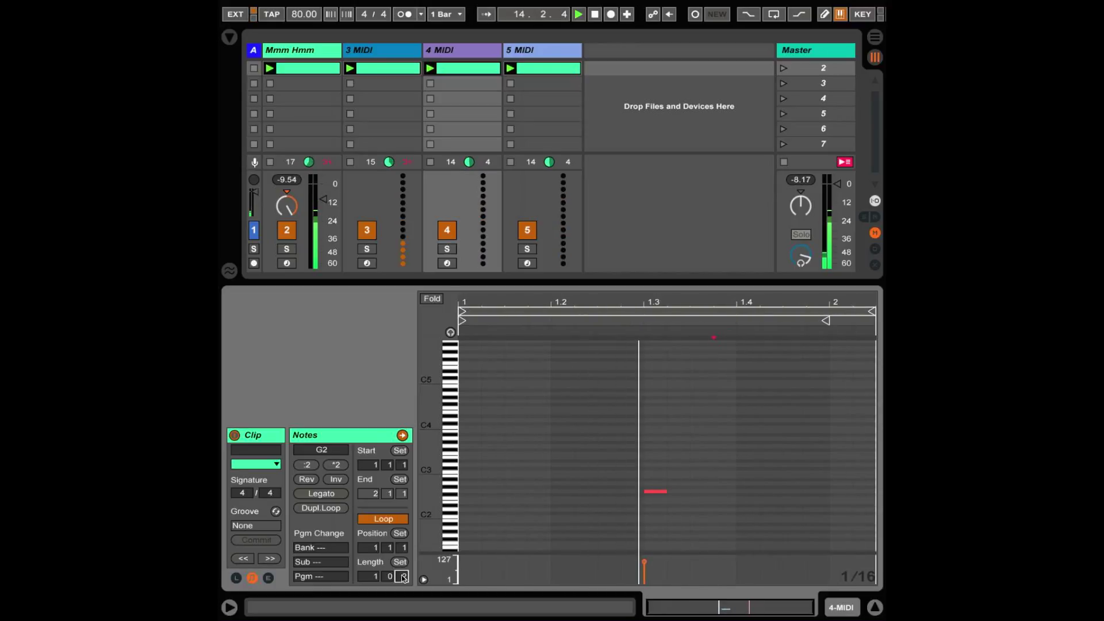
pyautogui.click(540, 72)
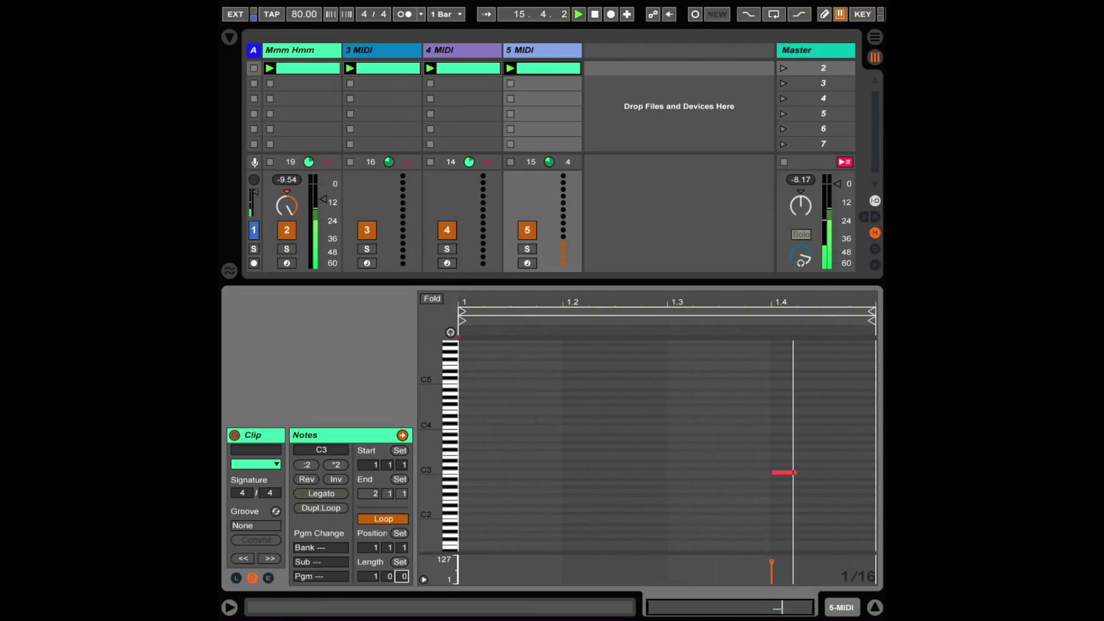
pyautogui.moveTo(399, 574); pyautogui.dragTo(402, 576)
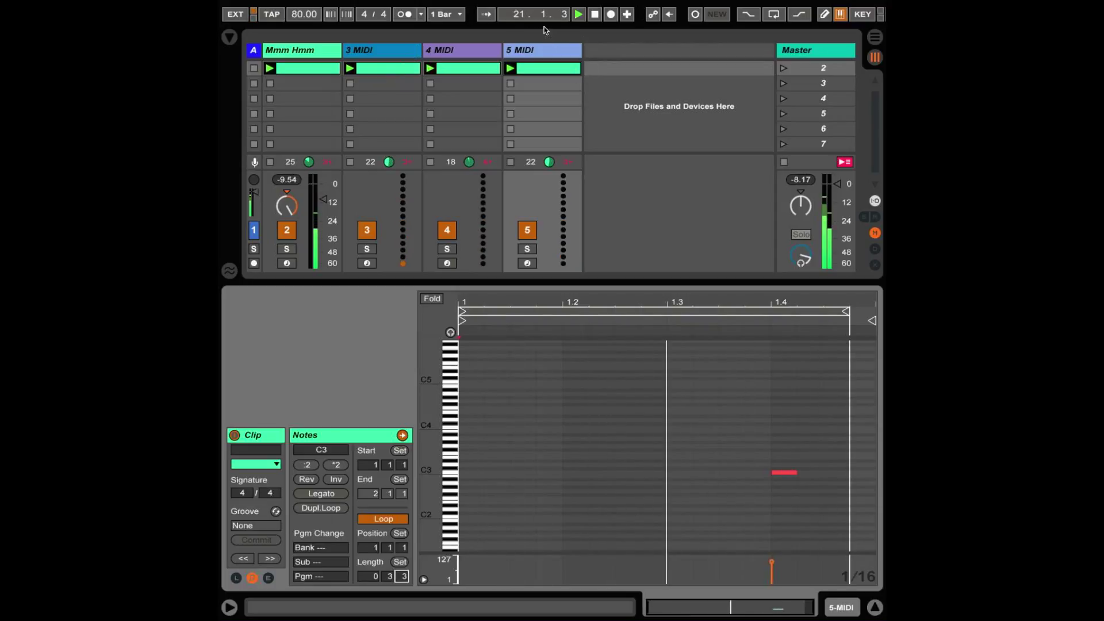
# Step through the Mmm Hmm, 3 MIDI and 5 MIDI clips to check their loops.
pyautogui.click(340, 68)
pyautogui.click(391, 69)
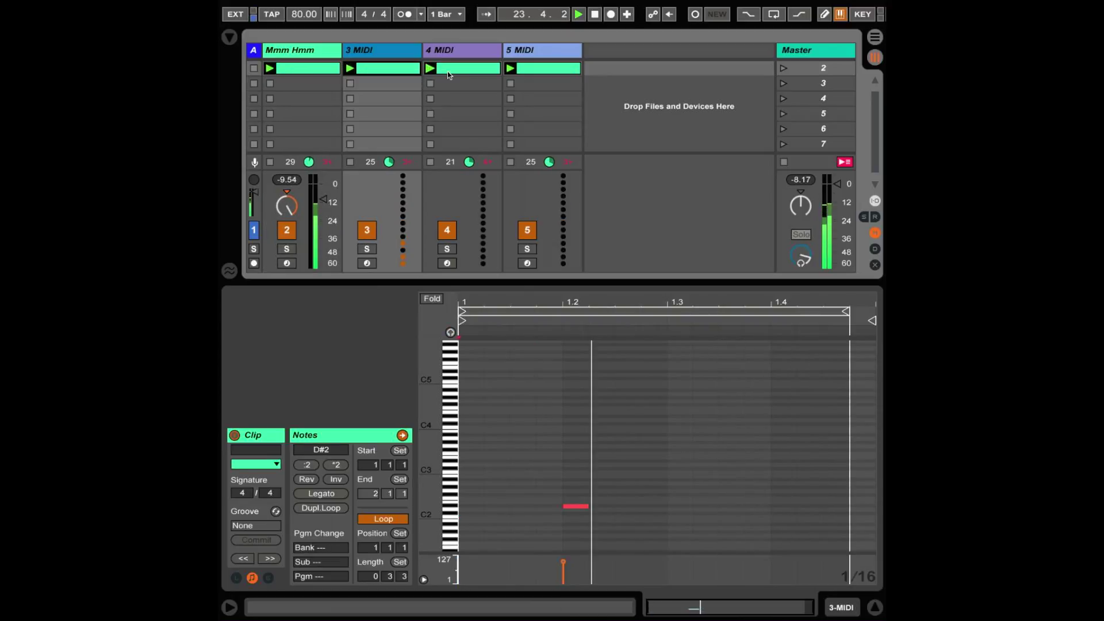
pyautogui.press('Right')
pyautogui.press('Right')
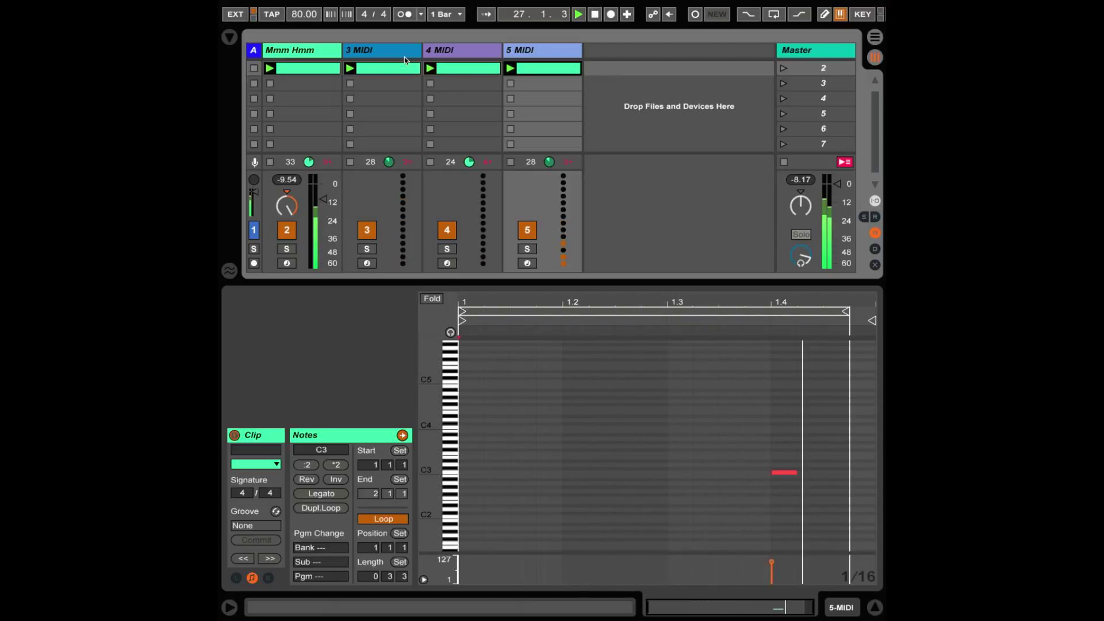
# Stop and restart the transport, then relaunch scene 2 so all four clips restart together.
pyautogui.click(593, 14)
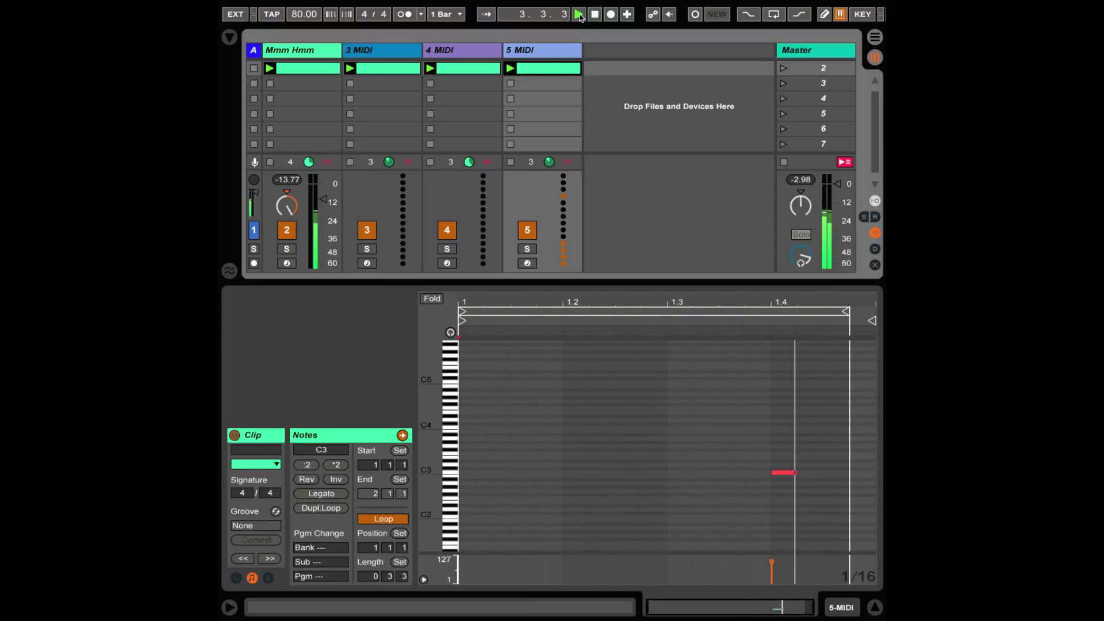
pyautogui.click(578, 15)
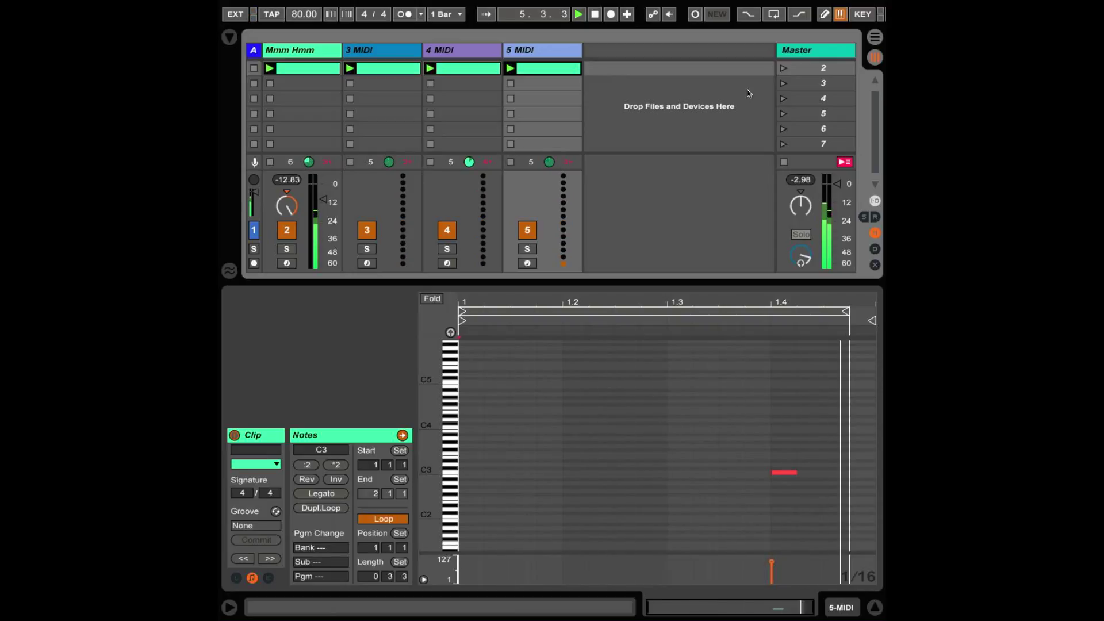
pyautogui.click(782, 68)
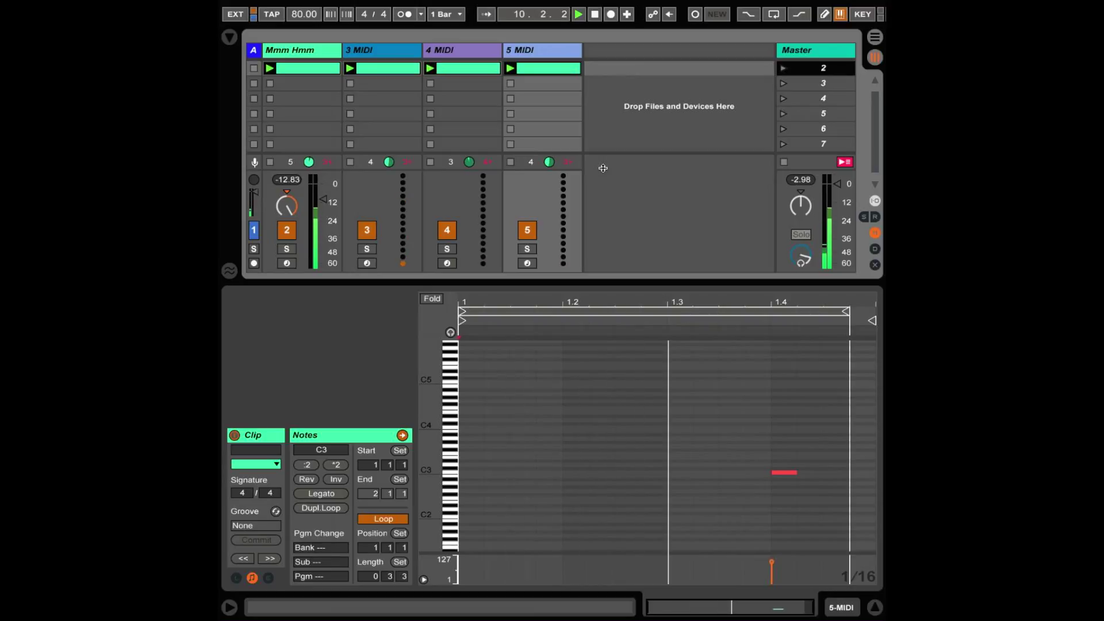
# Shorten the 3 MIDI loop to 0.2.1 and the 4 MIDI loop to about half a bar starting at 1.2.3.
pyautogui.click(380, 196)
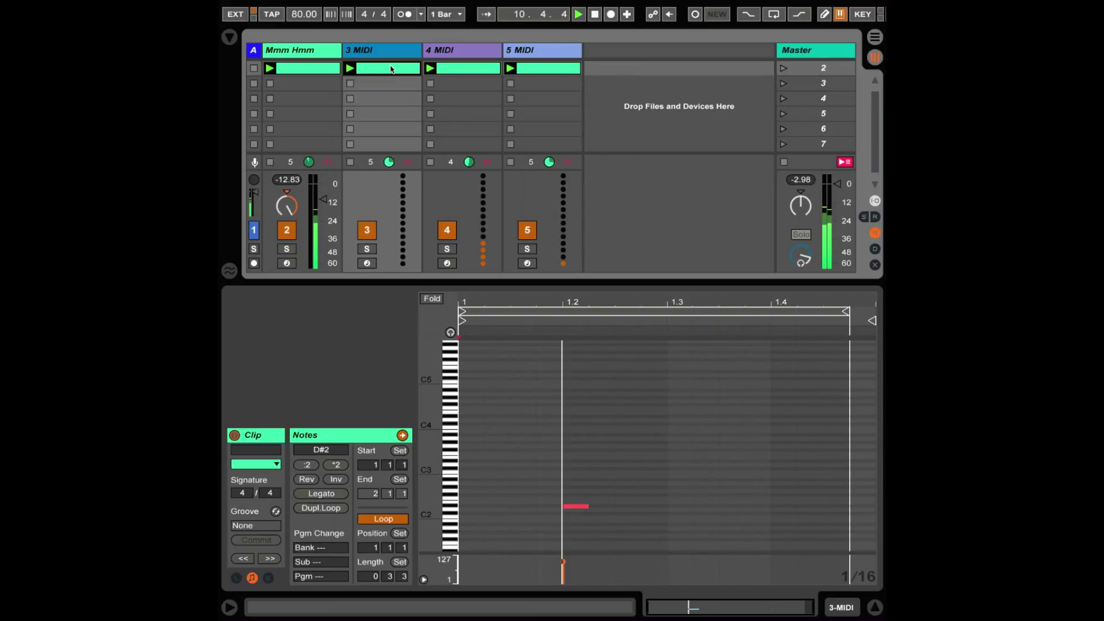
pyautogui.moveTo(404, 576)
pyautogui.mouseDown()
pyautogui.moveTo(404, 595)
pyautogui.moveTo(405, 584)
pyautogui.mouseUp()
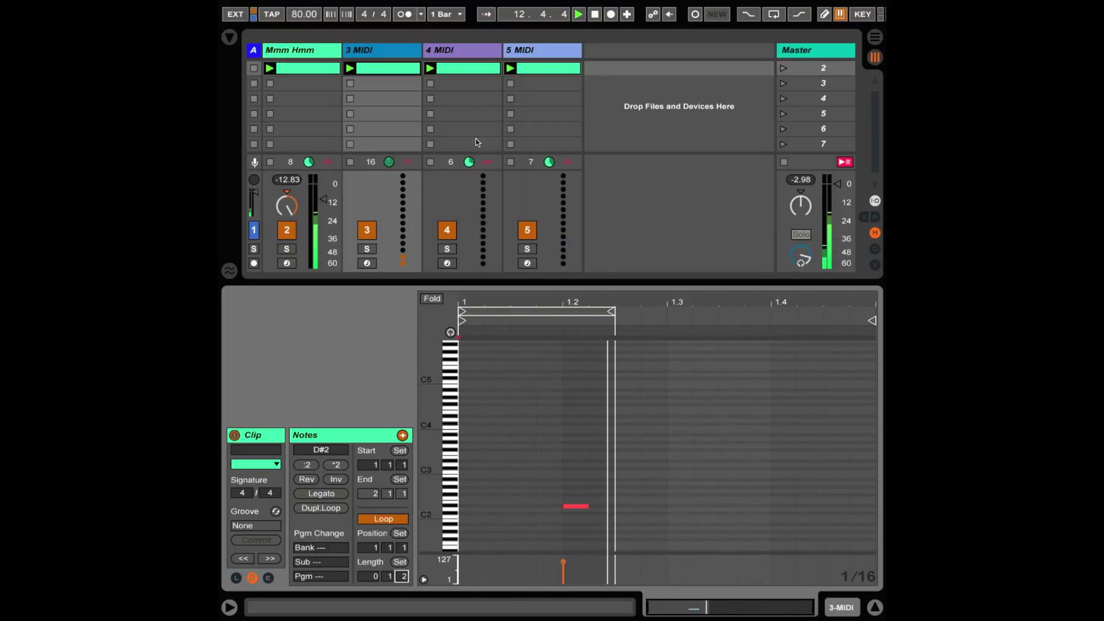
pyautogui.click(465, 69)
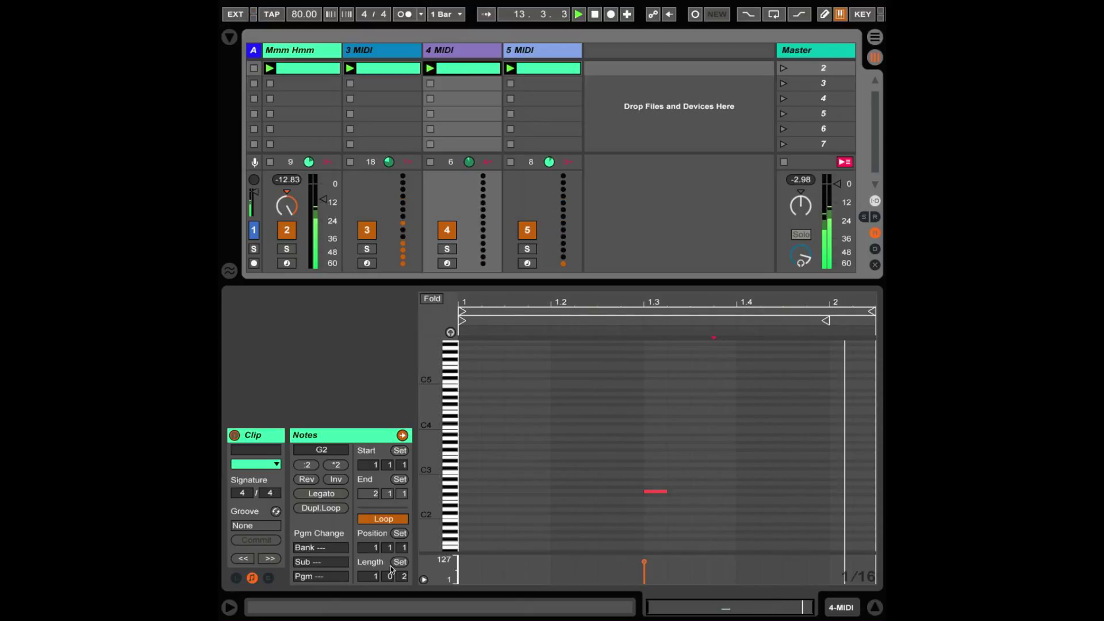
pyautogui.moveTo(405, 577); pyautogui.dragTo(405, 596)
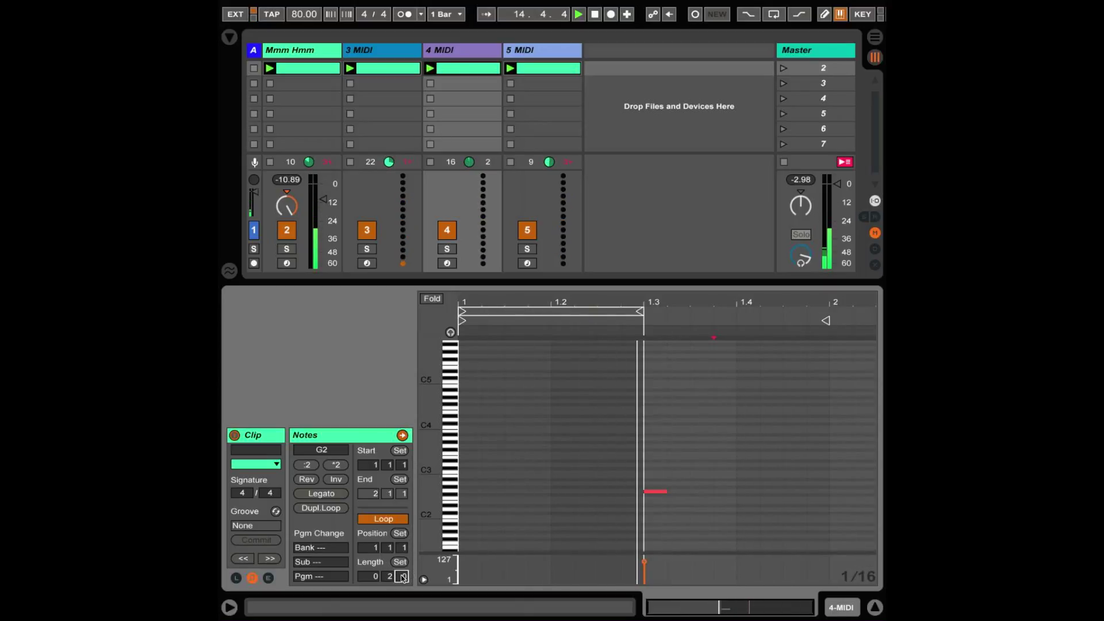
pyautogui.moveTo(486, 326); pyautogui.dragTo(625, 326)
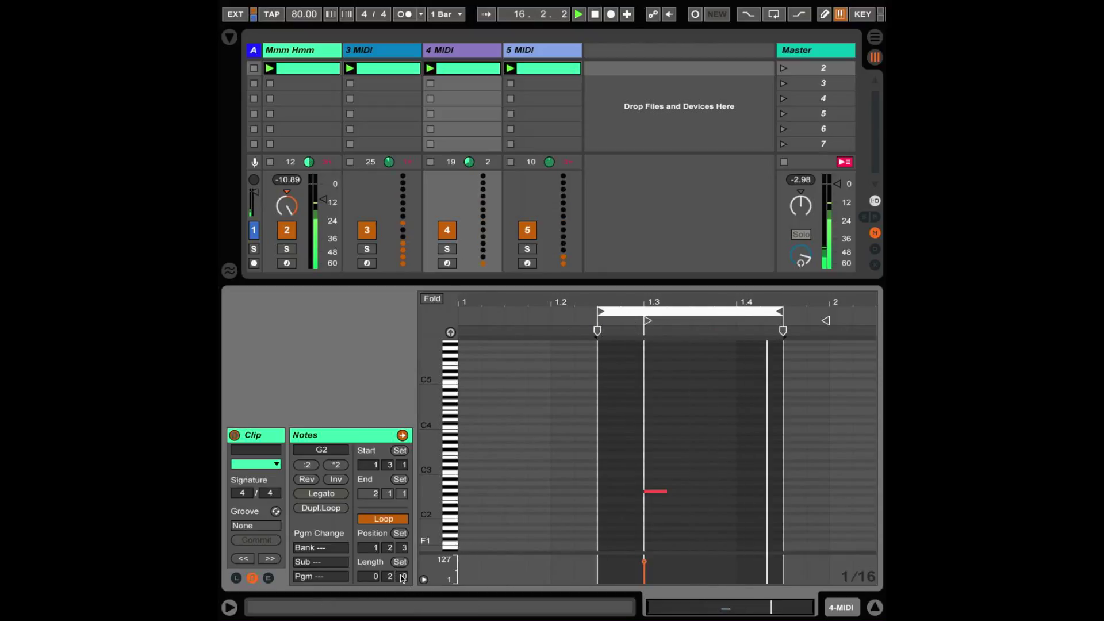
# Trim the 5 MIDI clip's loop so its length is one beat.
pyautogui.click(554, 67)
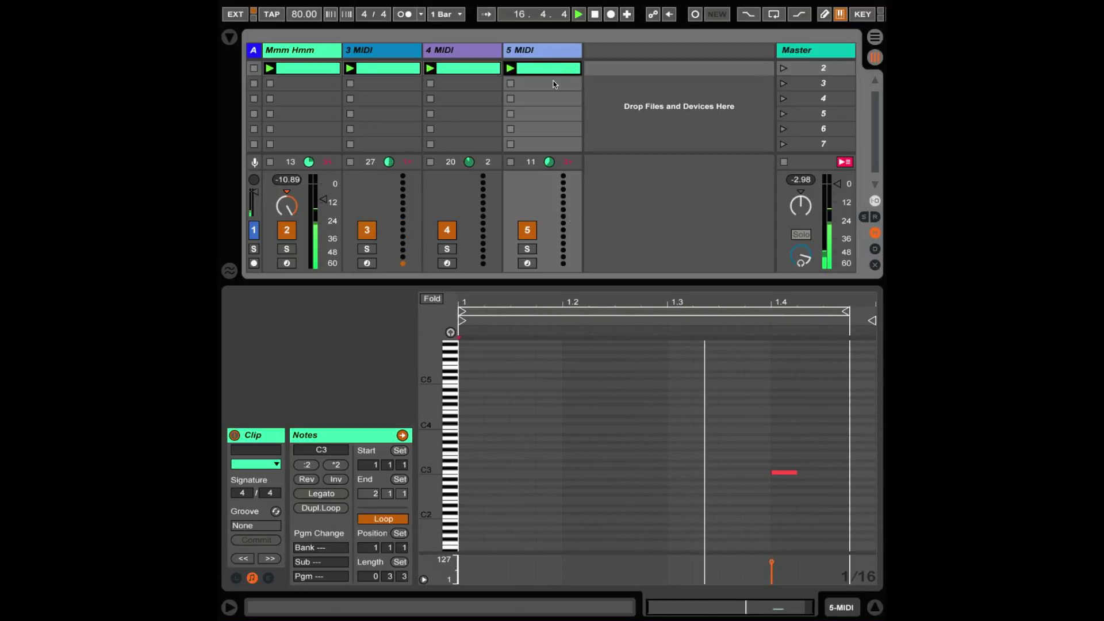
pyautogui.moveTo(404, 576); pyautogui.dragTo(794, 332)
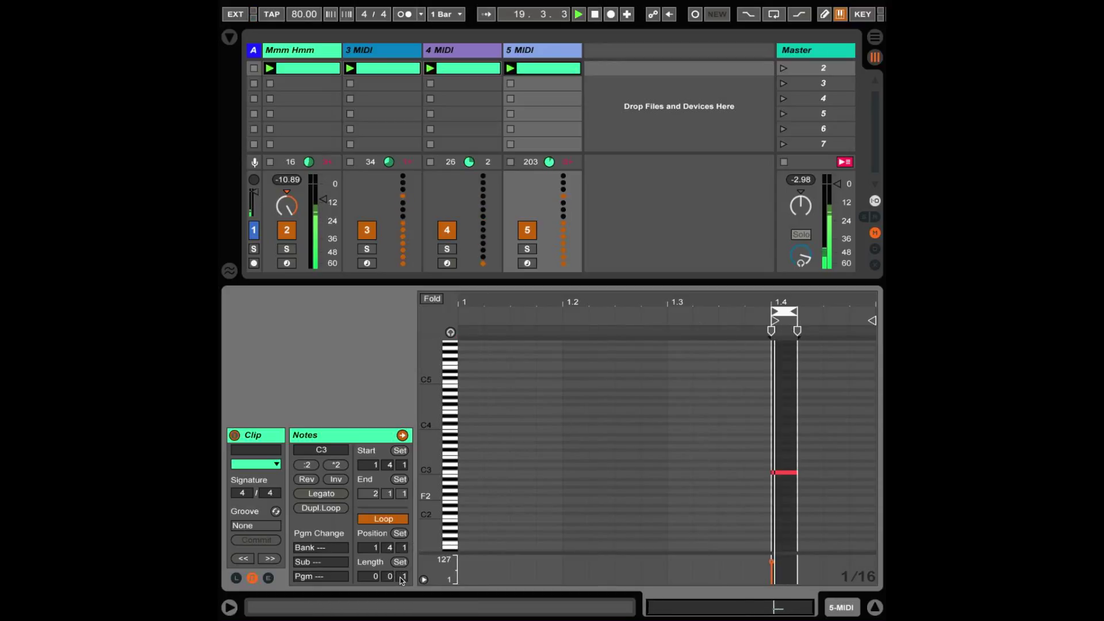
pyautogui.press('Up')
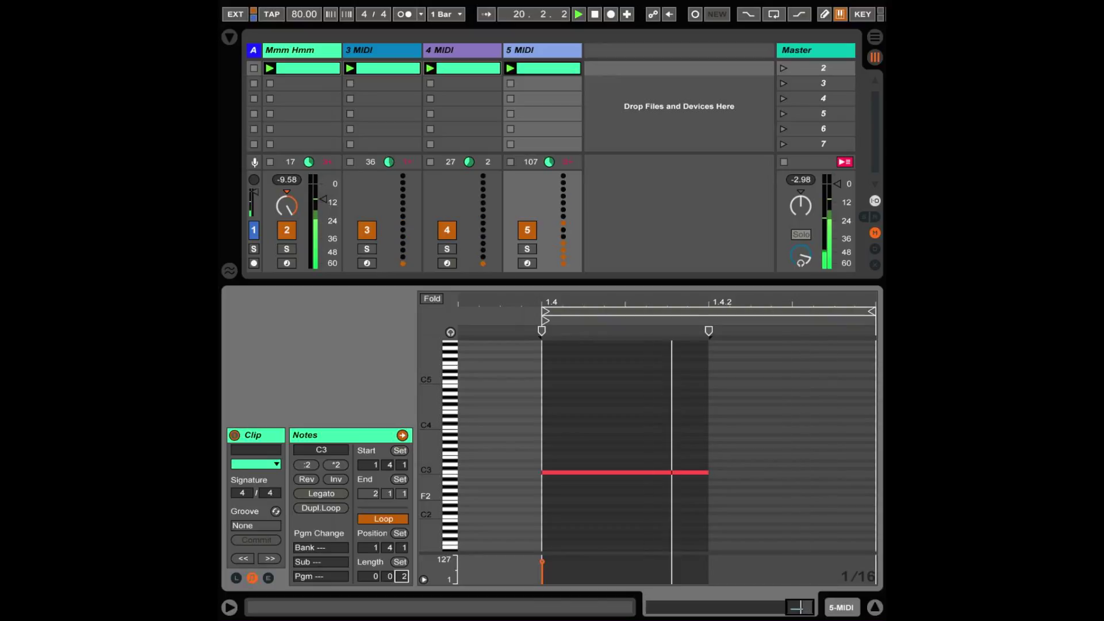
pyautogui.press('Up')
pyautogui.press('Up')
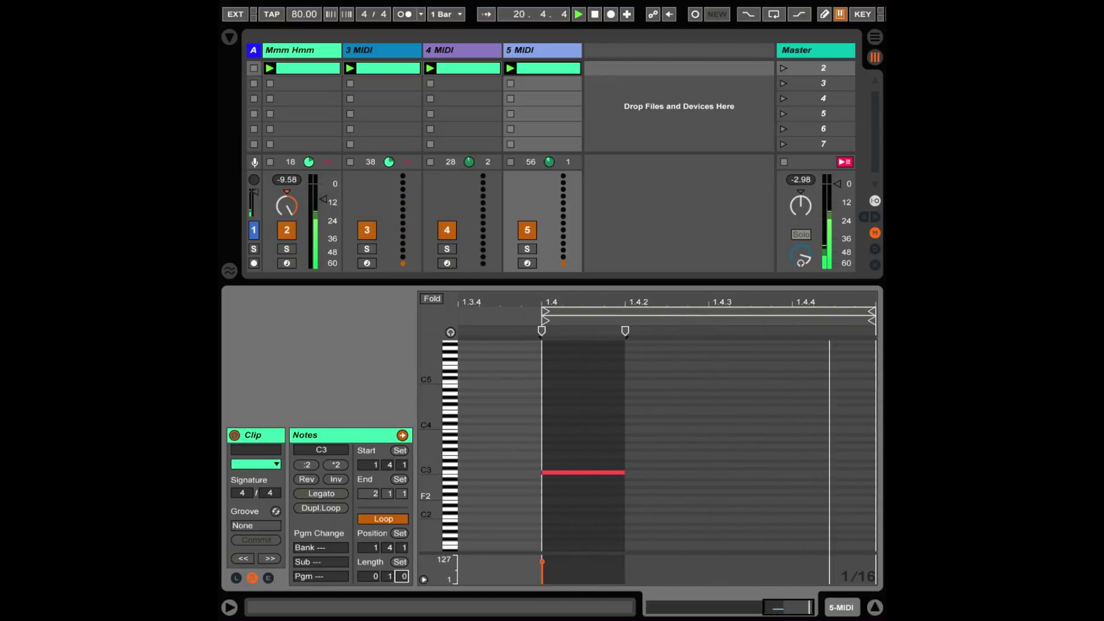
pyautogui.press('Up')
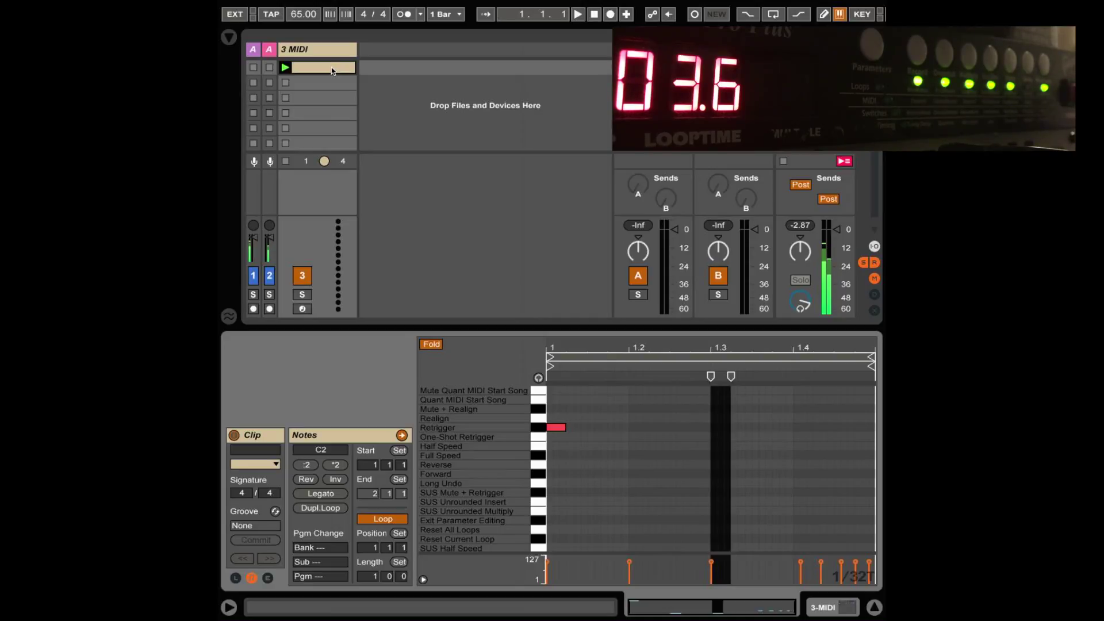
# Review the 3 MIDI clip's looper command notes, launch the clip, then stop playback.
pyautogui.click(332, 70)
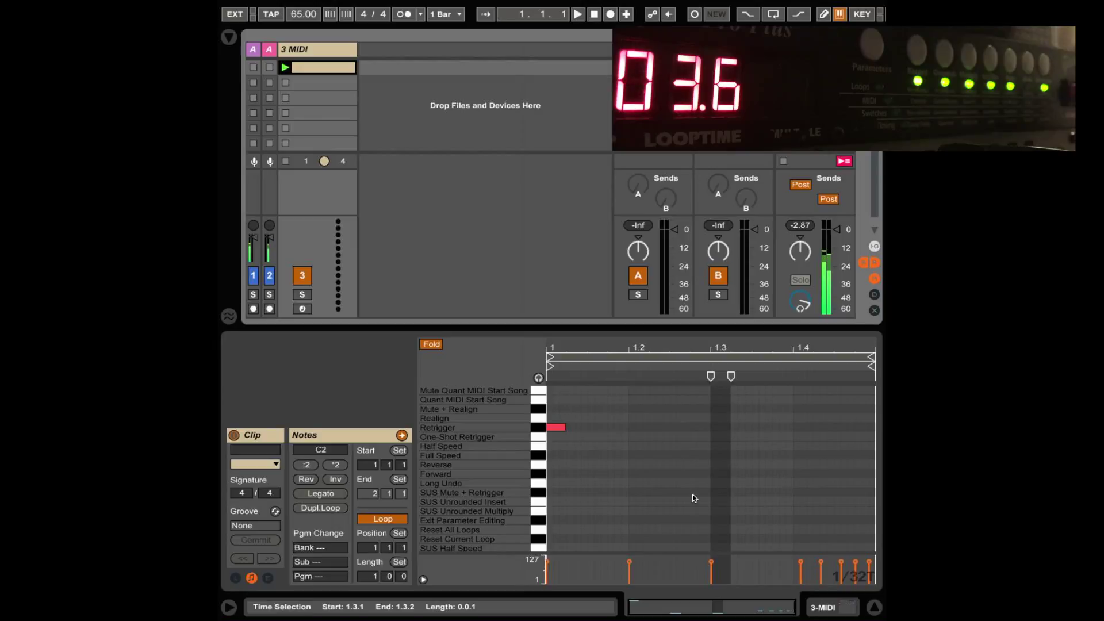
pyautogui.scroll(-5, 632, 458)
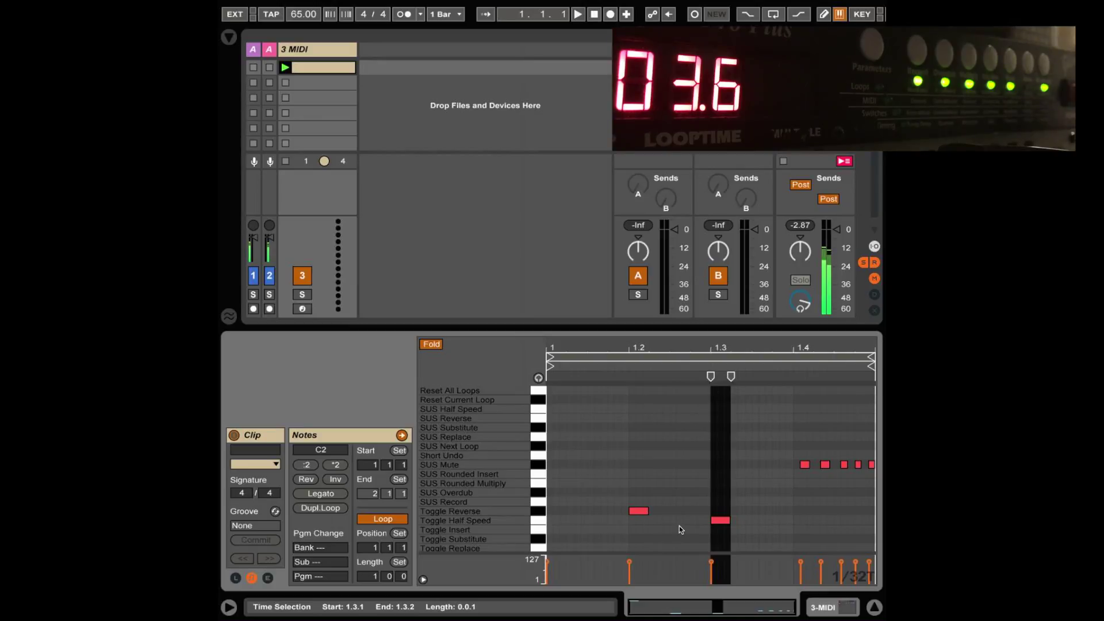
pyautogui.scroll(2, 622, 464)
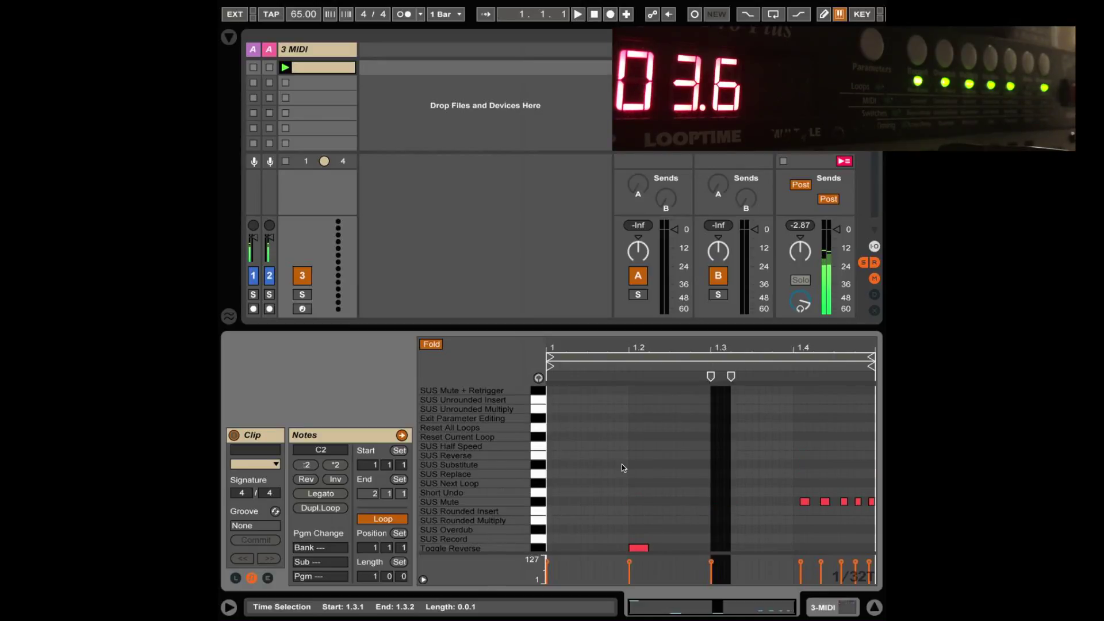
pyautogui.click(285, 68)
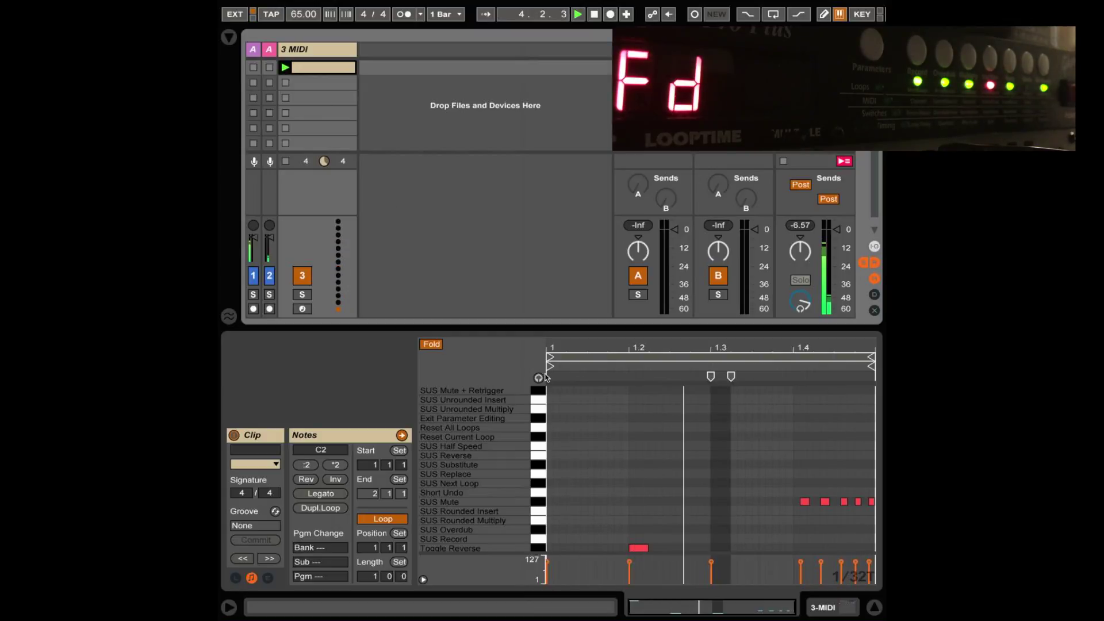
pyautogui.scroll(-5, 567, 436)
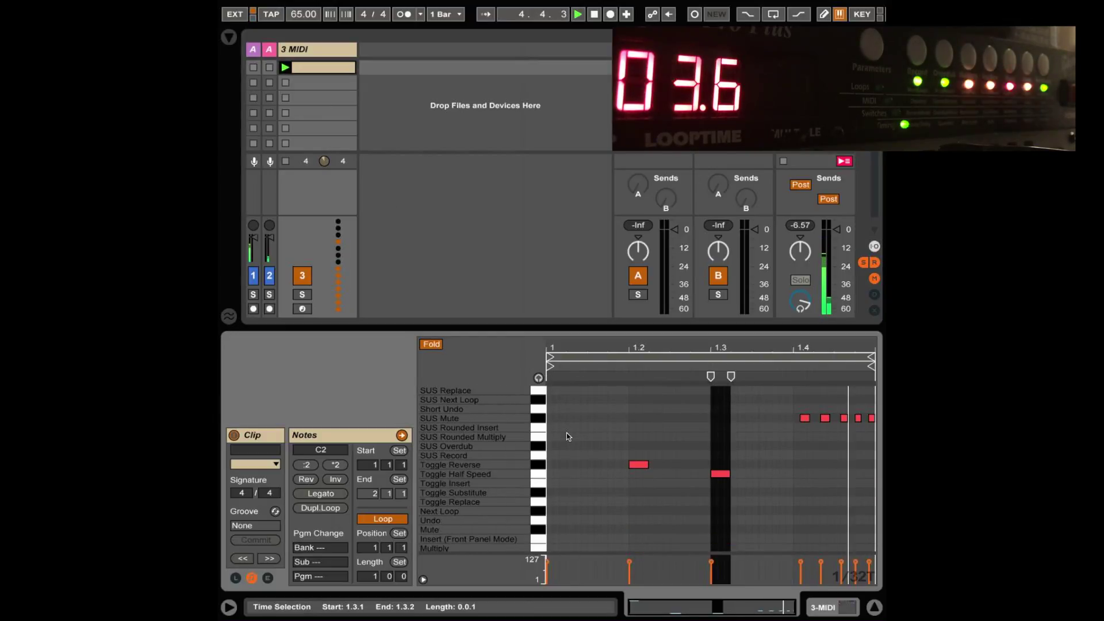
pyautogui.scroll(3, 566, 435)
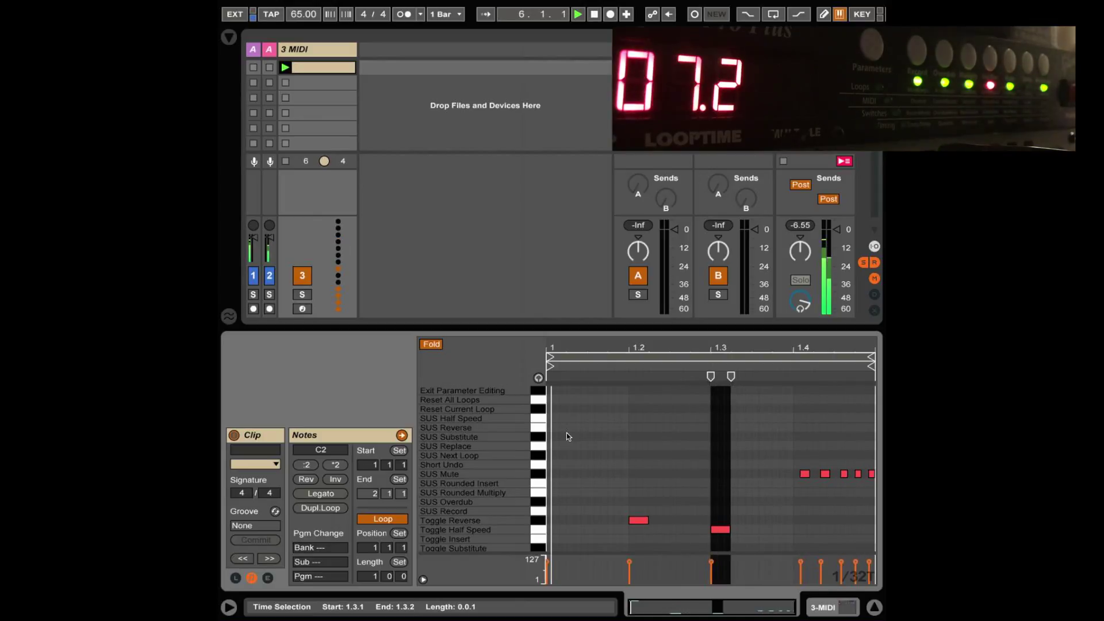
pyautogui.click(595, 16)
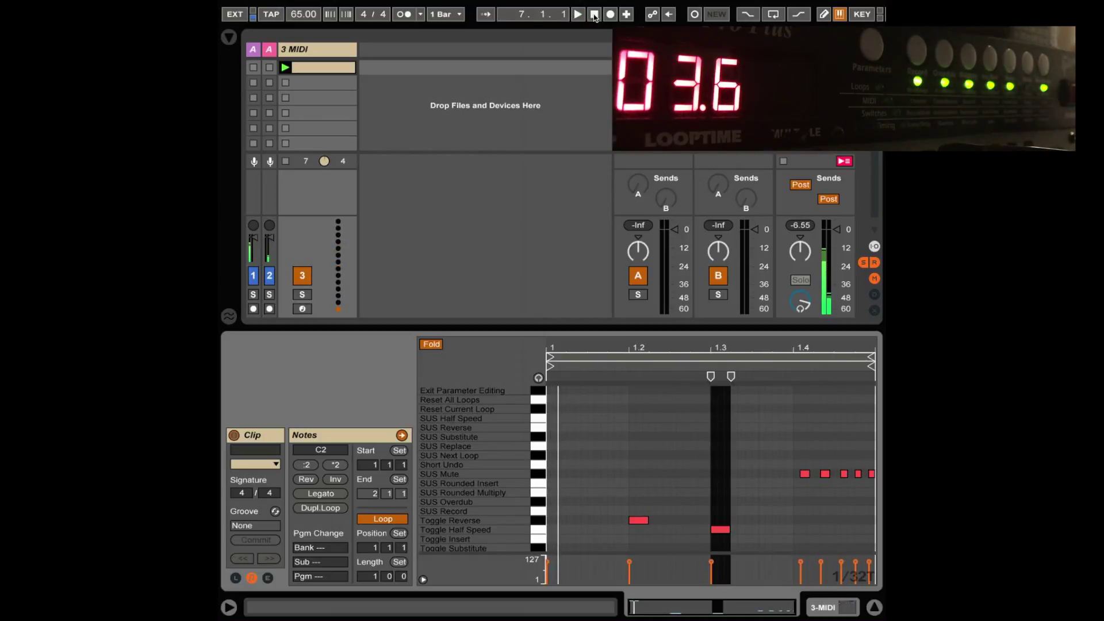
# Insert three new MIDI tracks: 4, 5 and 6 MIDI.
pyautogui.rightClick(375, 53)
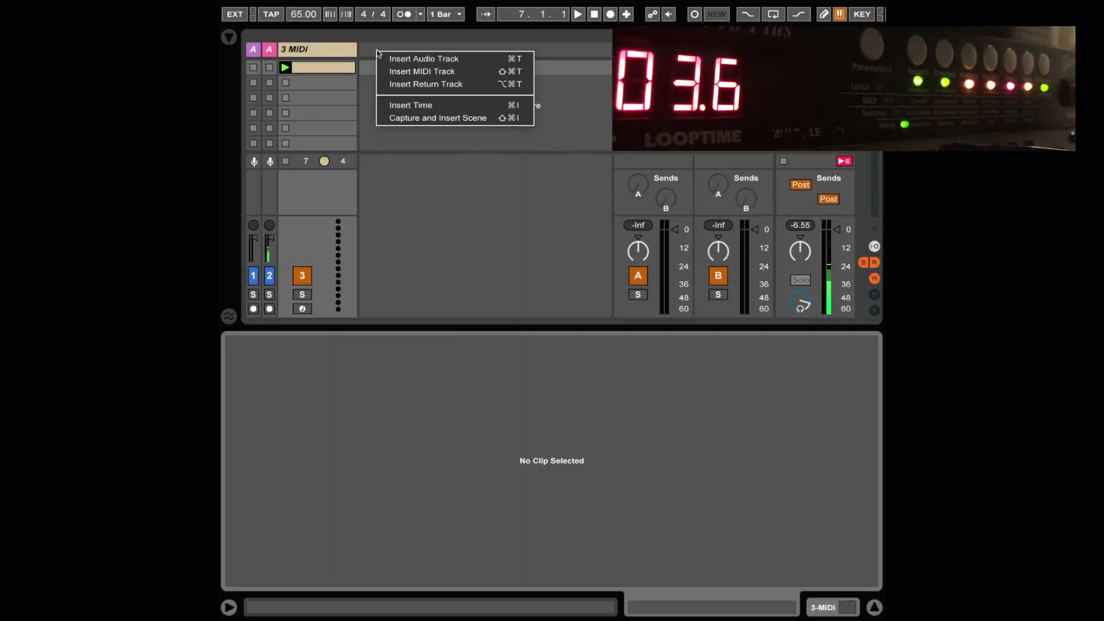
pyautogui.click(397, 71)
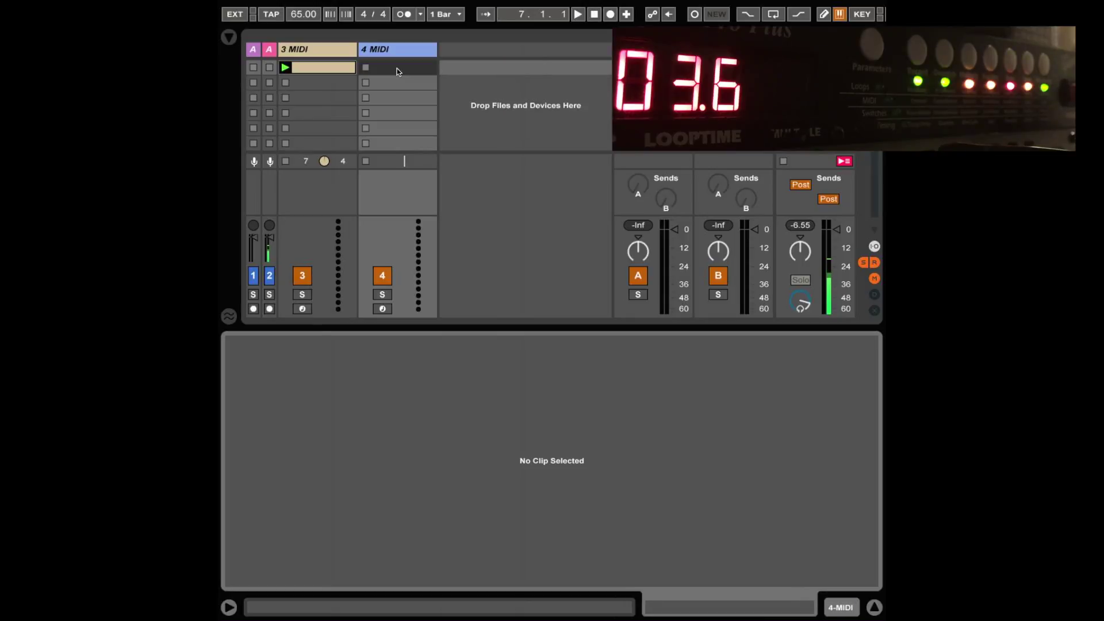
pyautogui.rightClick(450, 54)
pyautogui.click(464, 71)
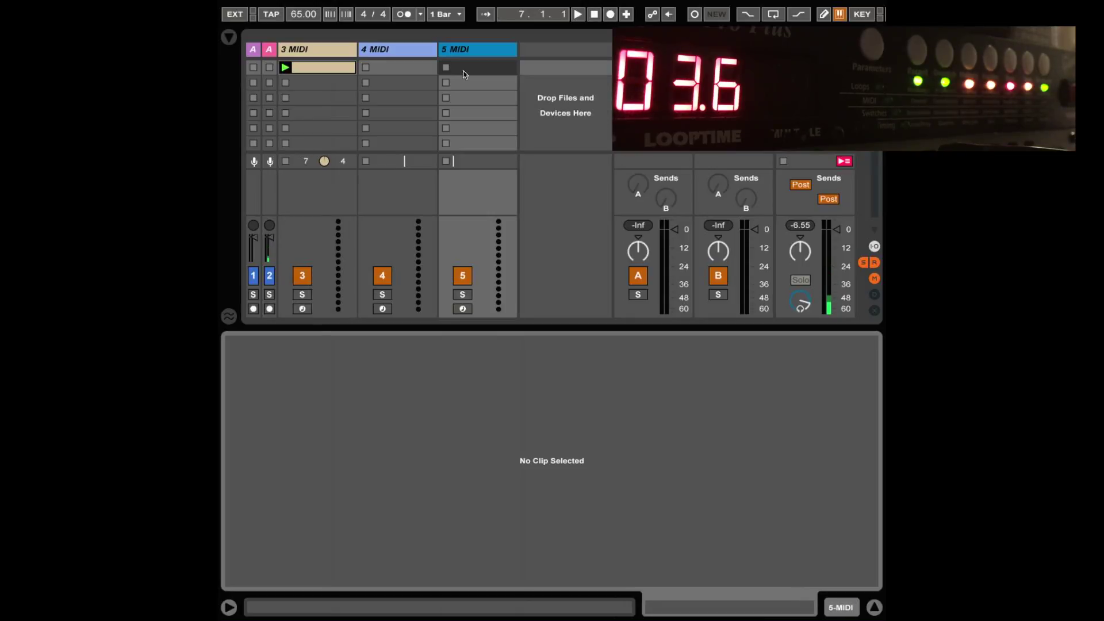
pyautogui.rightClick(524, 48)
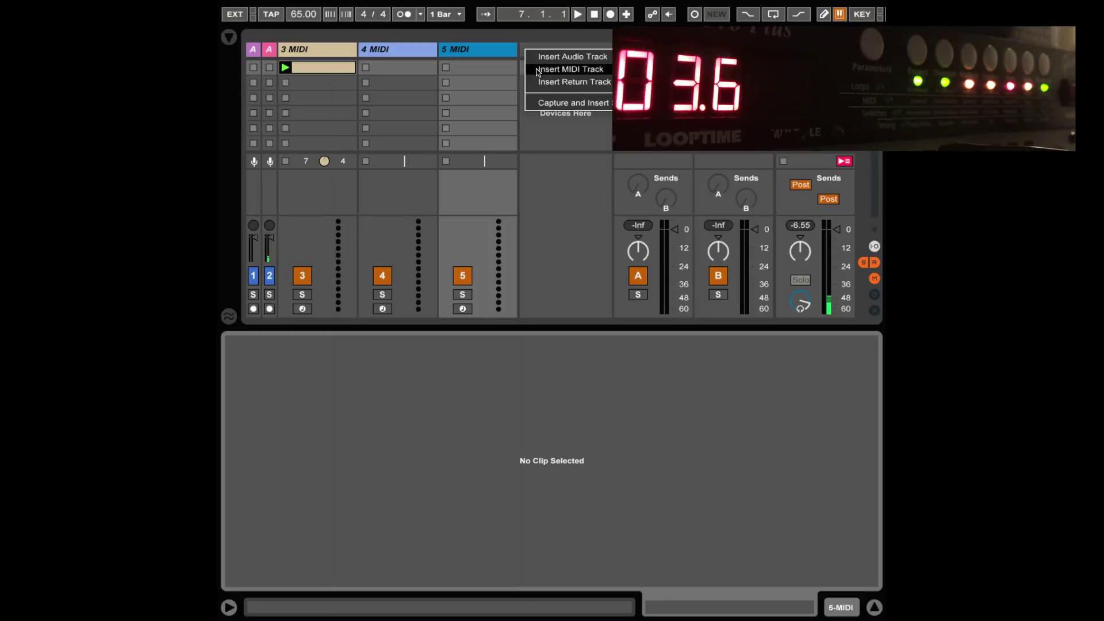
pyautogui.click(539, 70)
# Route the 4, 5 and 6 MIDI tracks' output to mio and copy the command clip onto 4 MIDI.
pyautogui.hotkey('ctrl', 'alt', 'i')
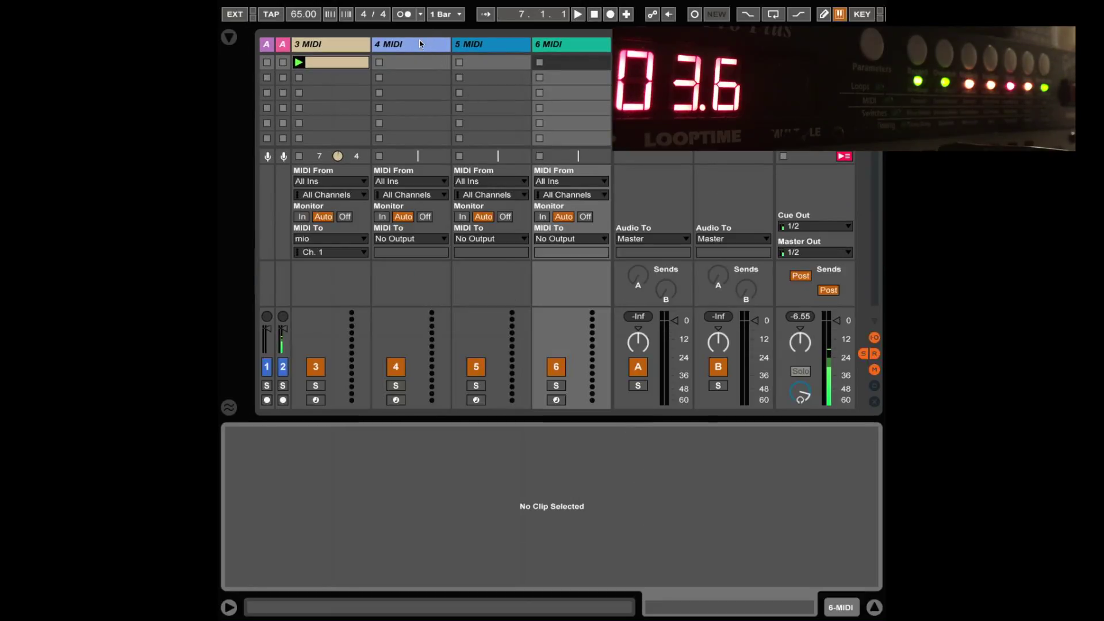
pyautogui.click(490, 49)
pyautogui.click(564, 46)
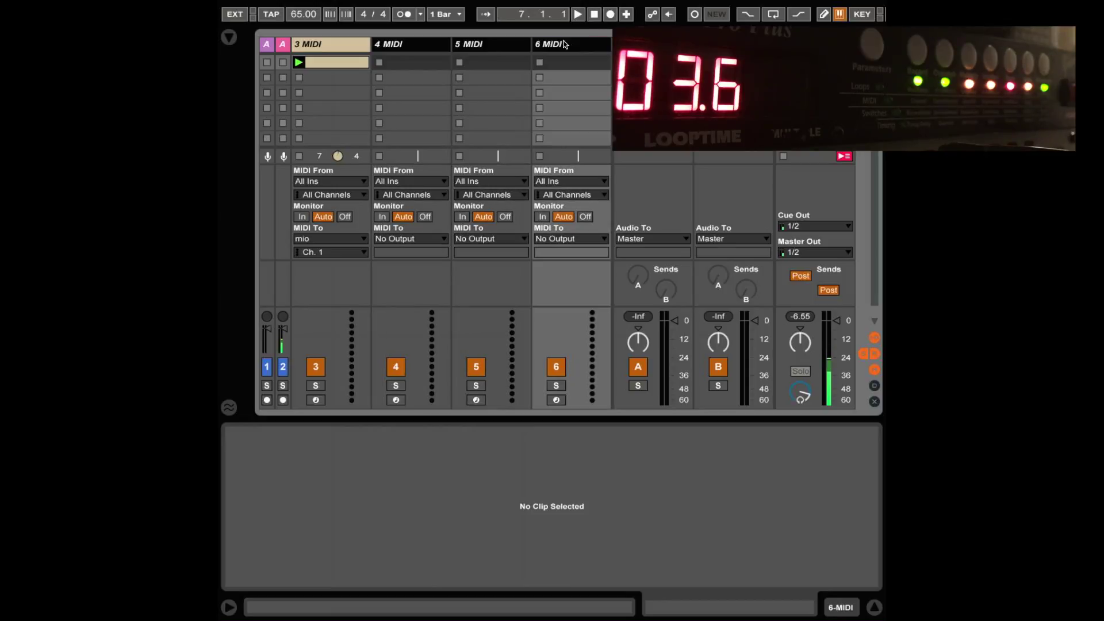
pyautogui.click(438, 240)
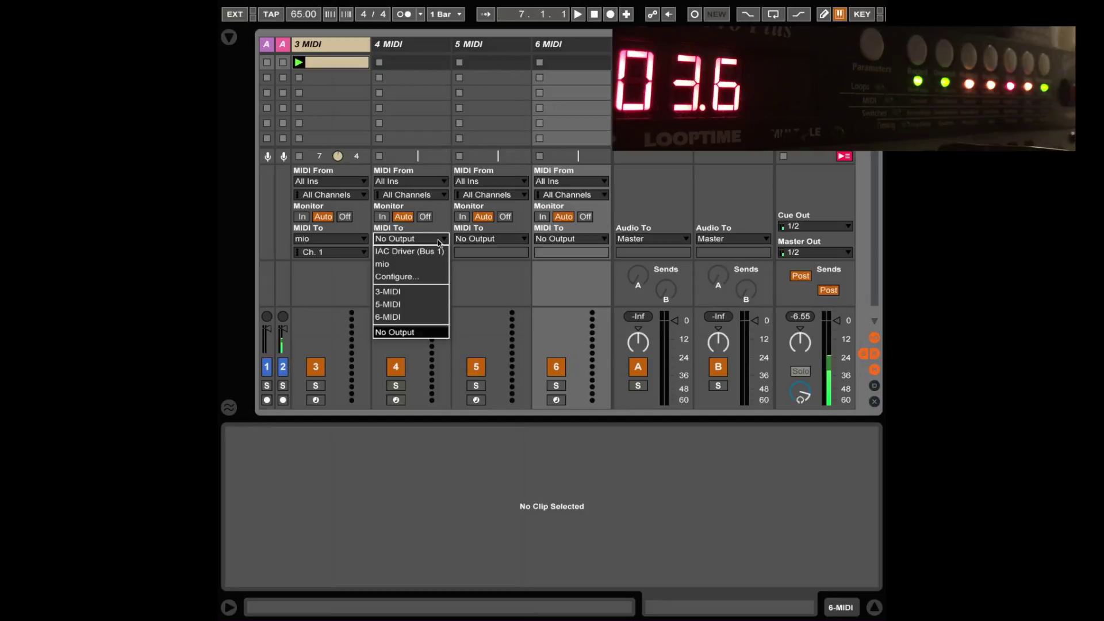
pyautogui.click(420, 264)
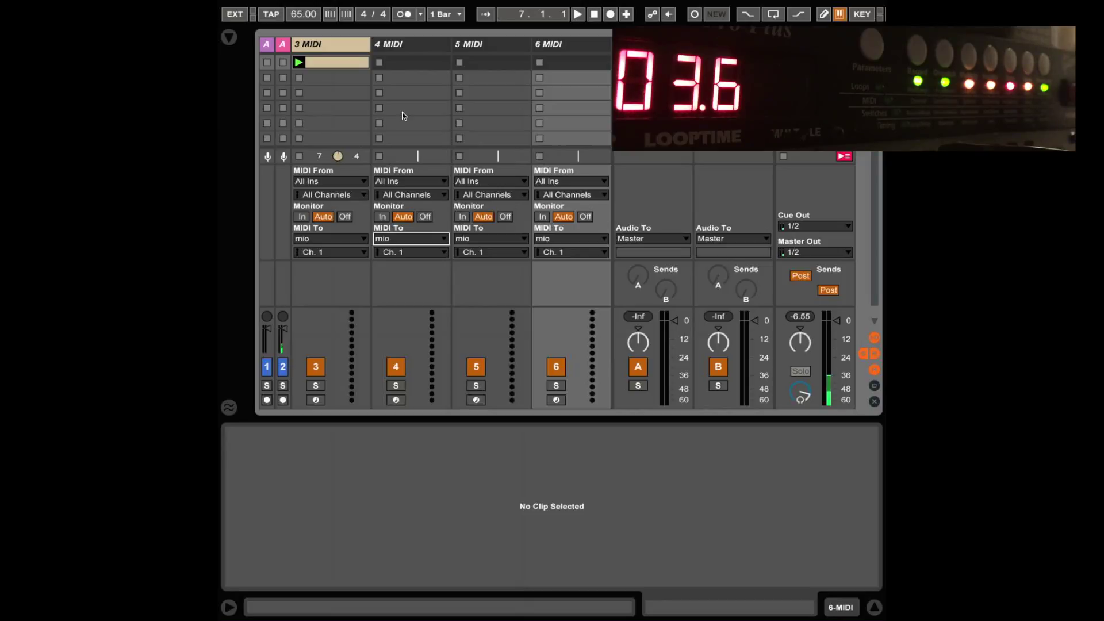
pyautogui.moveTo(334, 65); pyautogui.dragTo(547, 80)
pyautogui.click(336, 78)
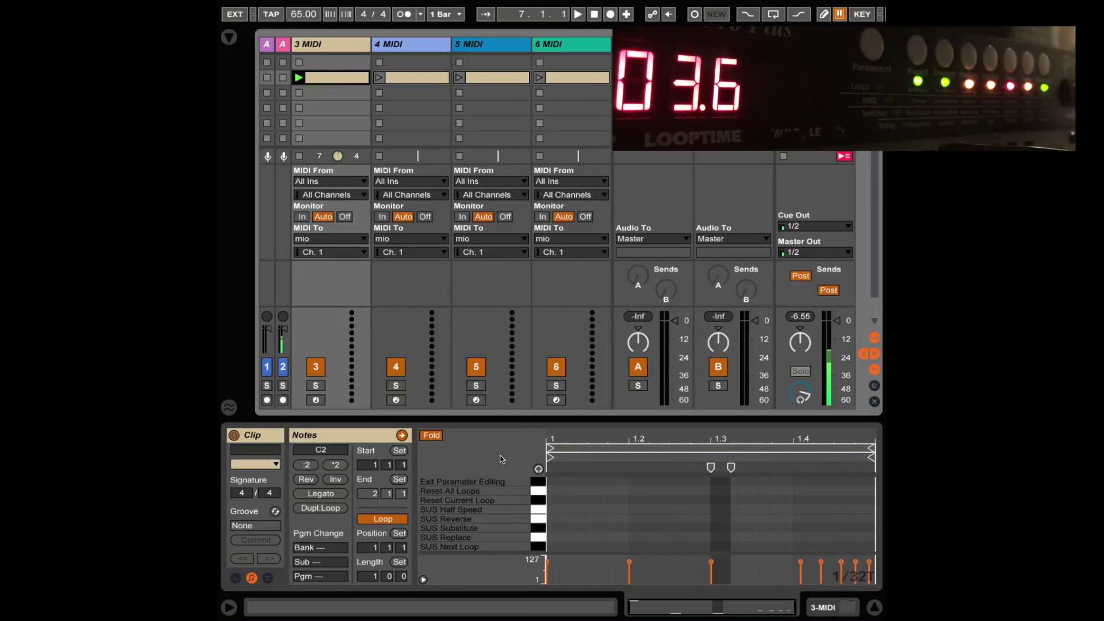
# Enlarge the note editor and delete the extra command notes from clip 3.
pyautogui.moveTo(513, 416); pyautogui.dragTo(514, 225)
pyautogui.click(684, 446)
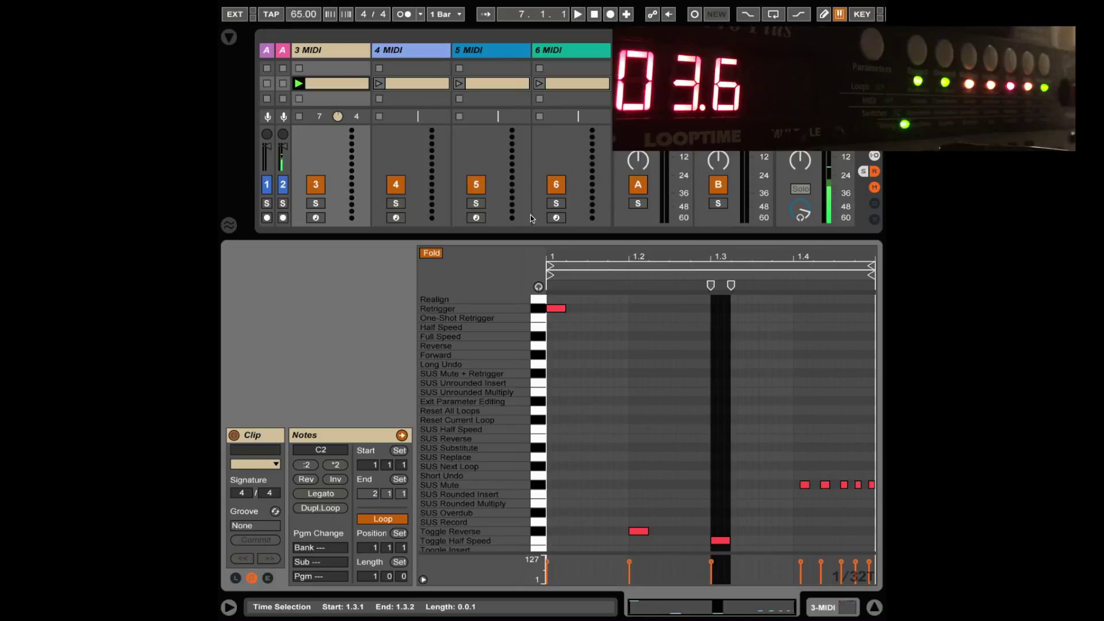
pyautogui.click(348, 84)
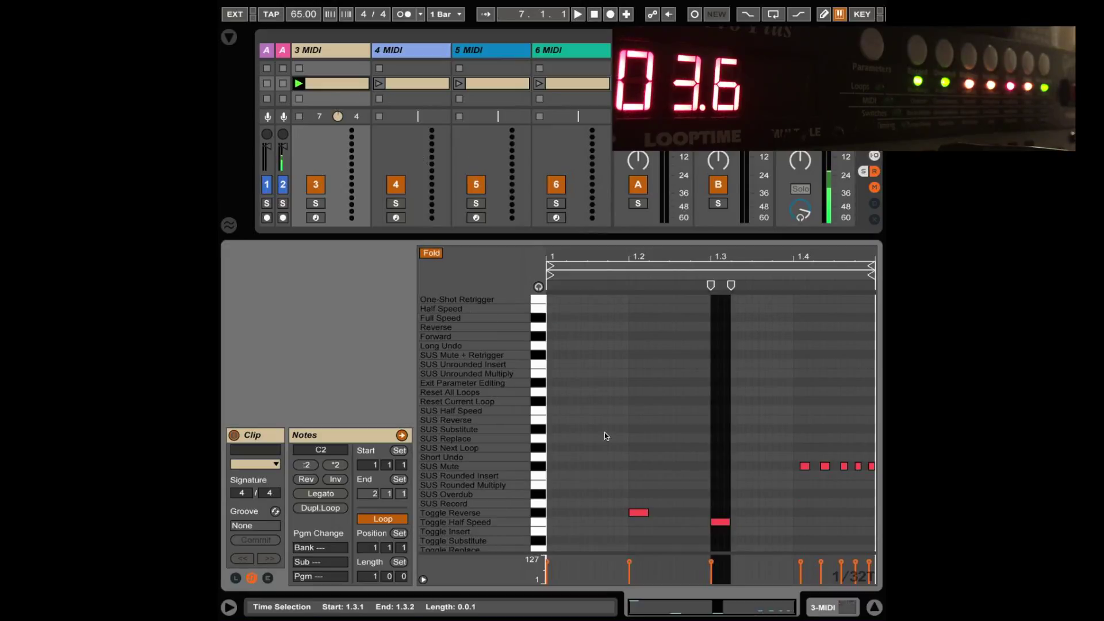
pyautogui.scroll(2, 605, 433)
pyautogui.scroll(-4, 606, 431)
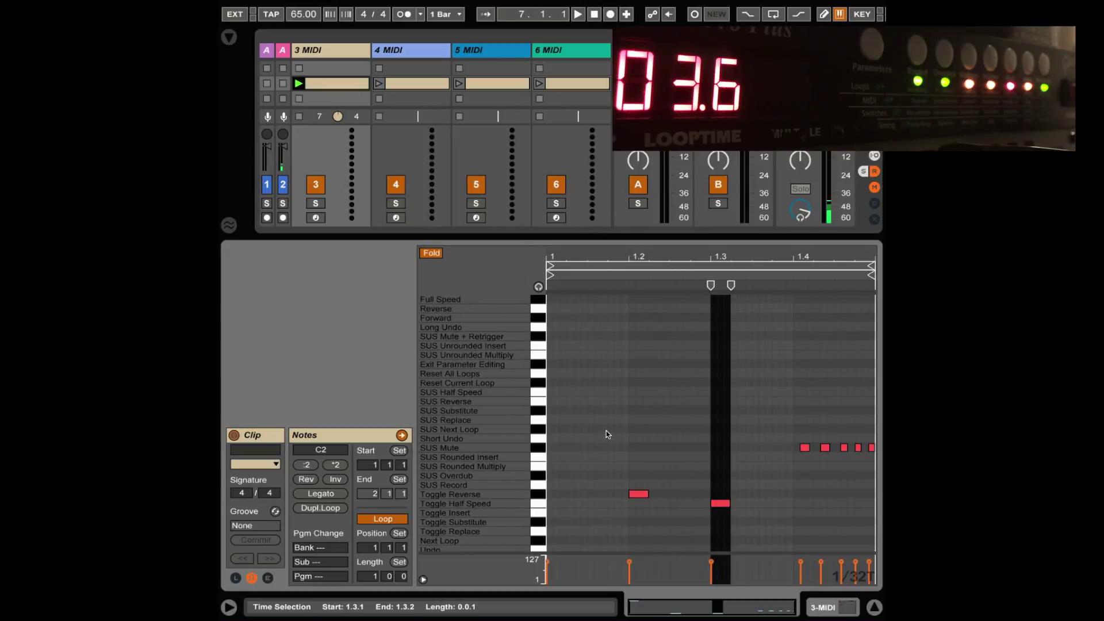
pyautogui.moveTo(597, 372); pyautogui.dragTo(875, 518)
pyautogui.press('Delete')
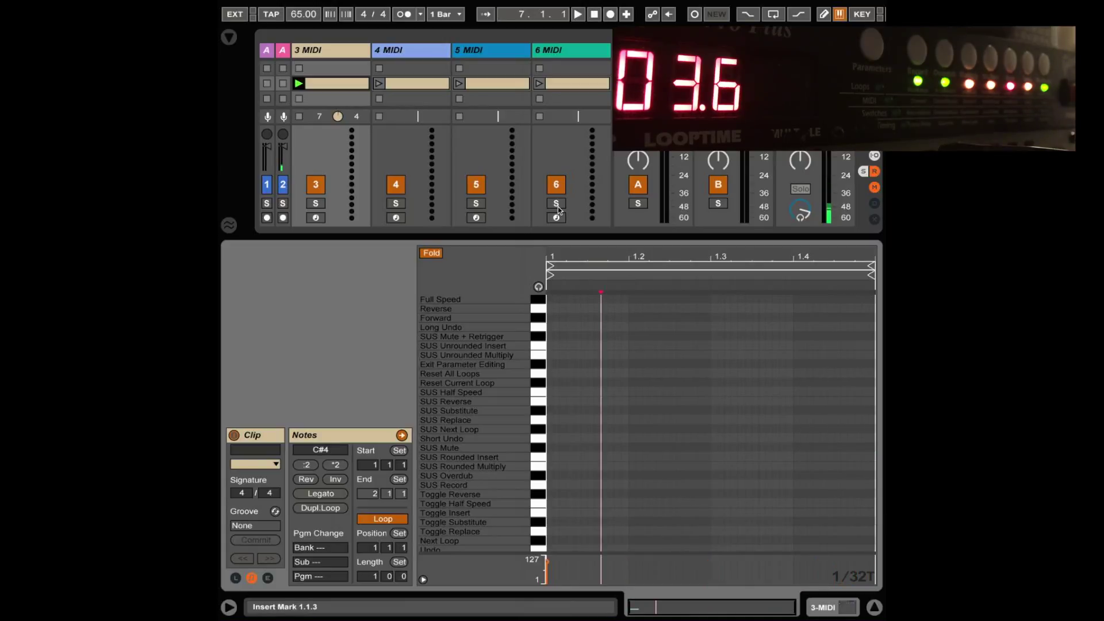
# Delete the first three notes from the 4 MIDI clip.
pyautogui.click(425, 83)
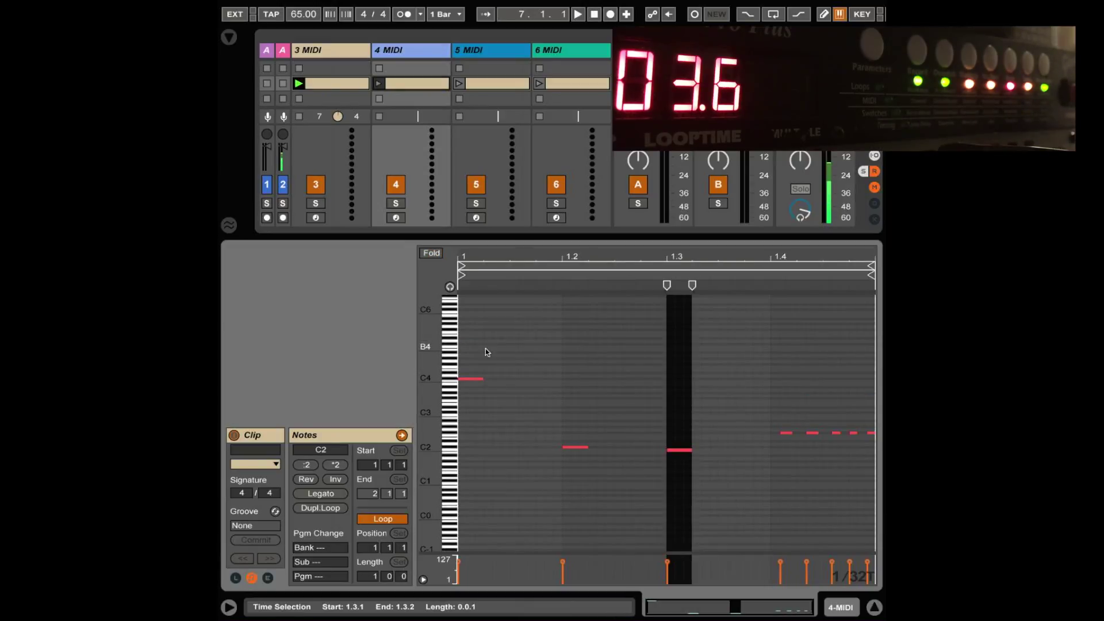
pyautogui.moveTo(471, 347); pyautogui.dragTo(697, 483)
pyautogui.press('Delete')
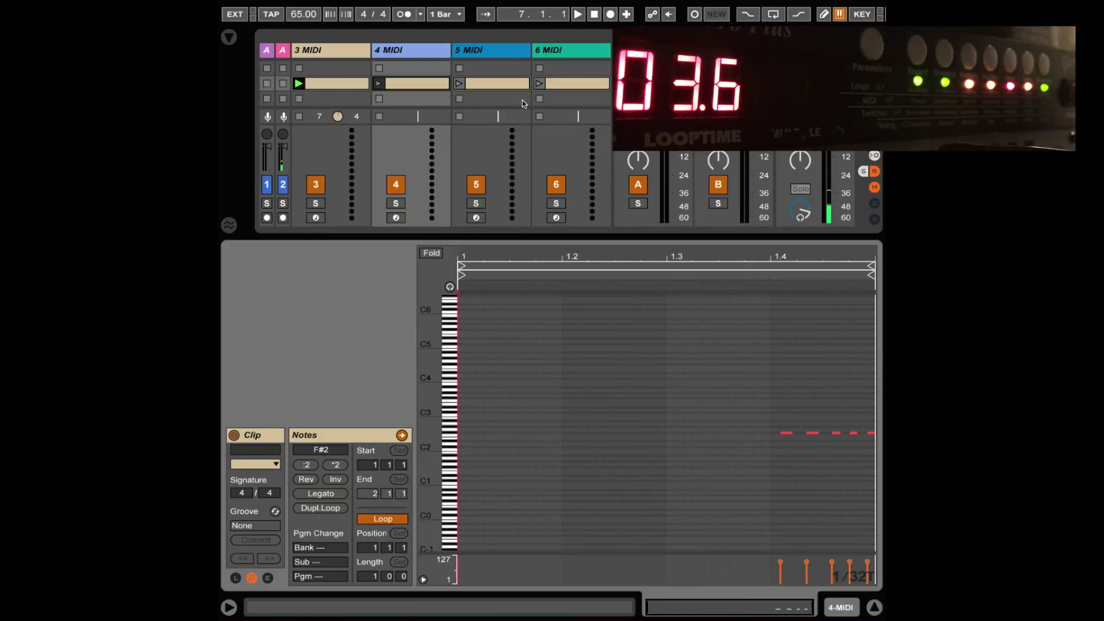
# Remove clip 5's extra notes, including the one at 1.3, leaving only C#2.
pyautogui.click(506, 86)
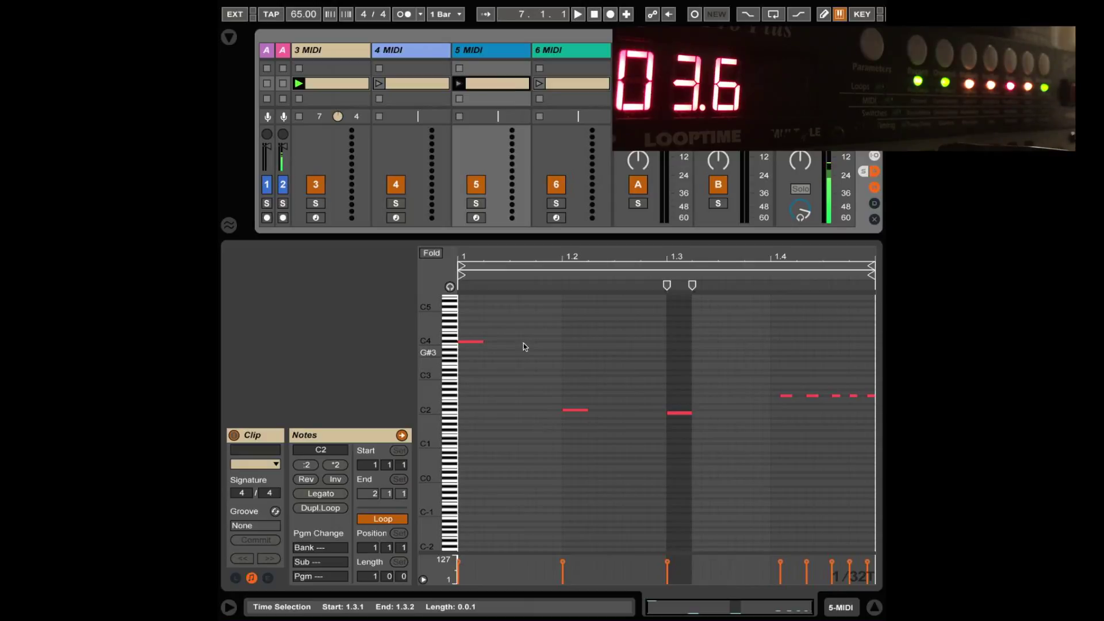
pyautogui.moveTo(475, 316); pyautogui.dragTo(873, 407)
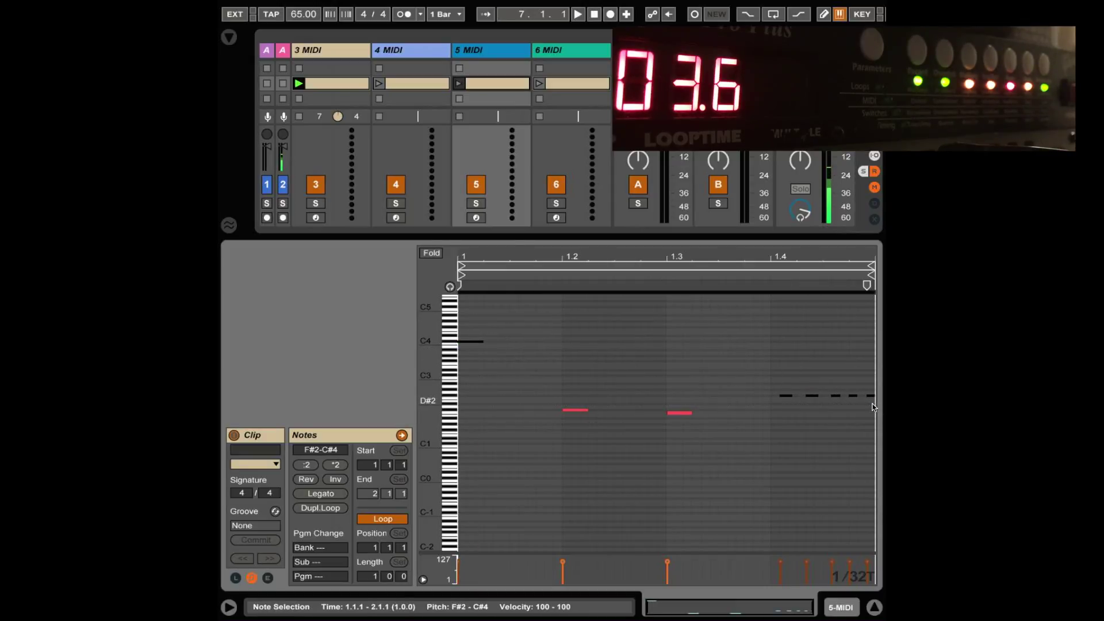
pyautogui.press('Delete')
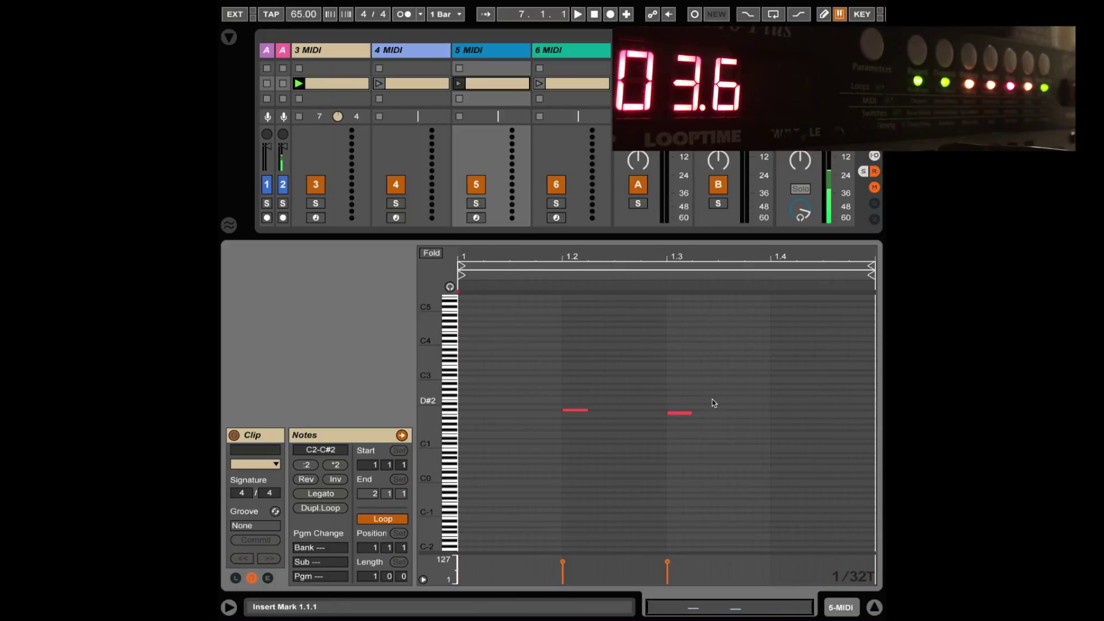
pyautogui.click(681, 413)
pyautogui.press('Delete')
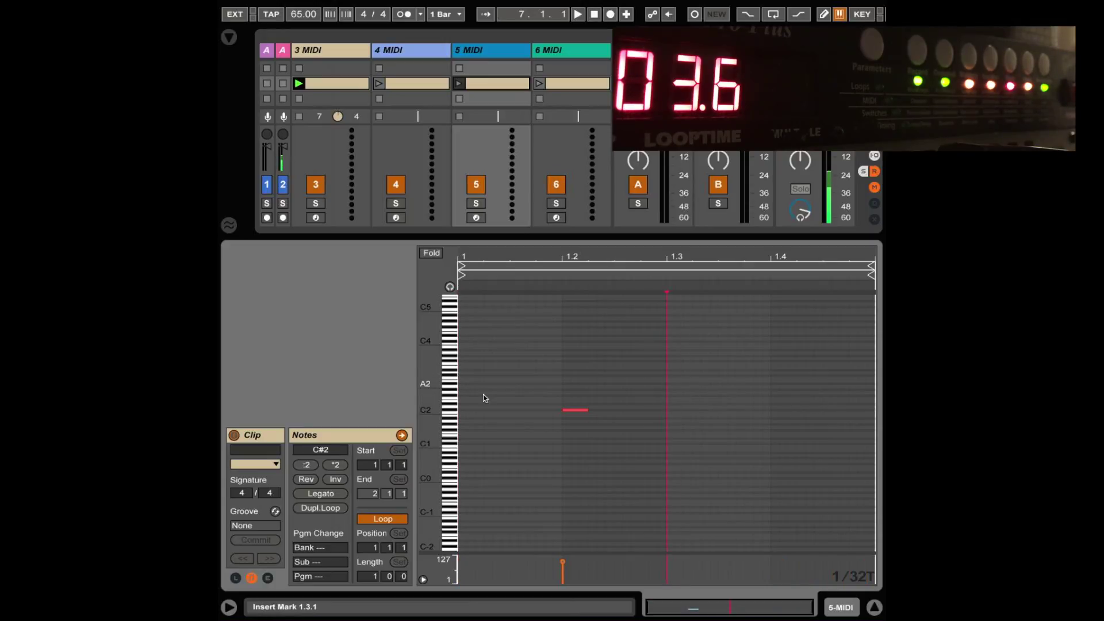
# Delete clip 6's repeated F#2 notes and the C4 and C#2 notes, leaving only C2.
pyautogui.click(578, 84)
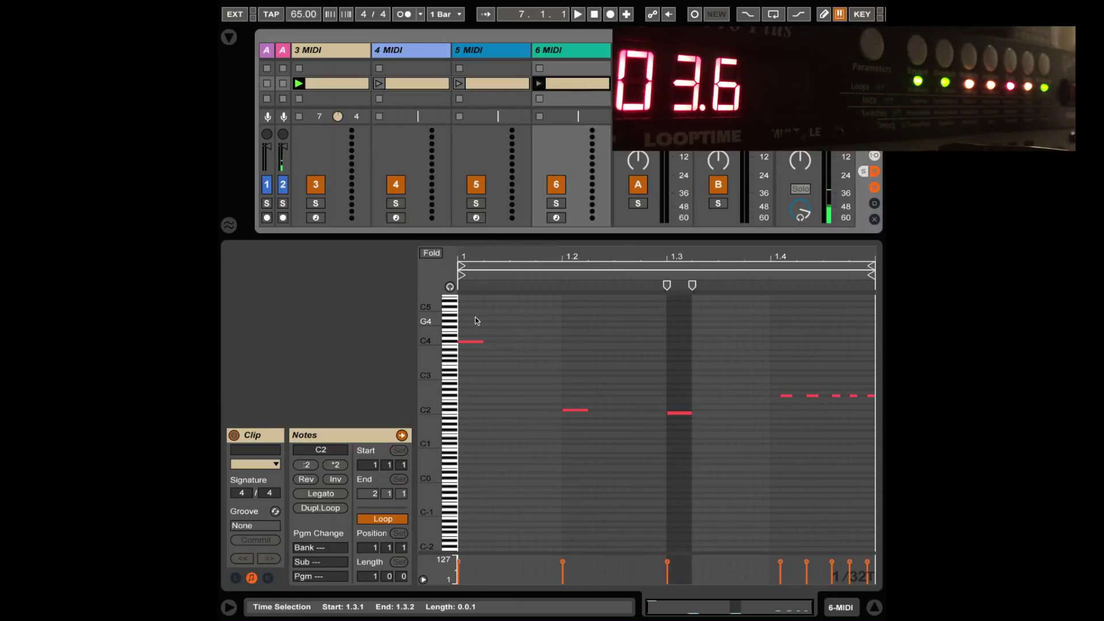
pyautogui.moveTo(476, 320); pyautogui.dragTo(586, 414)
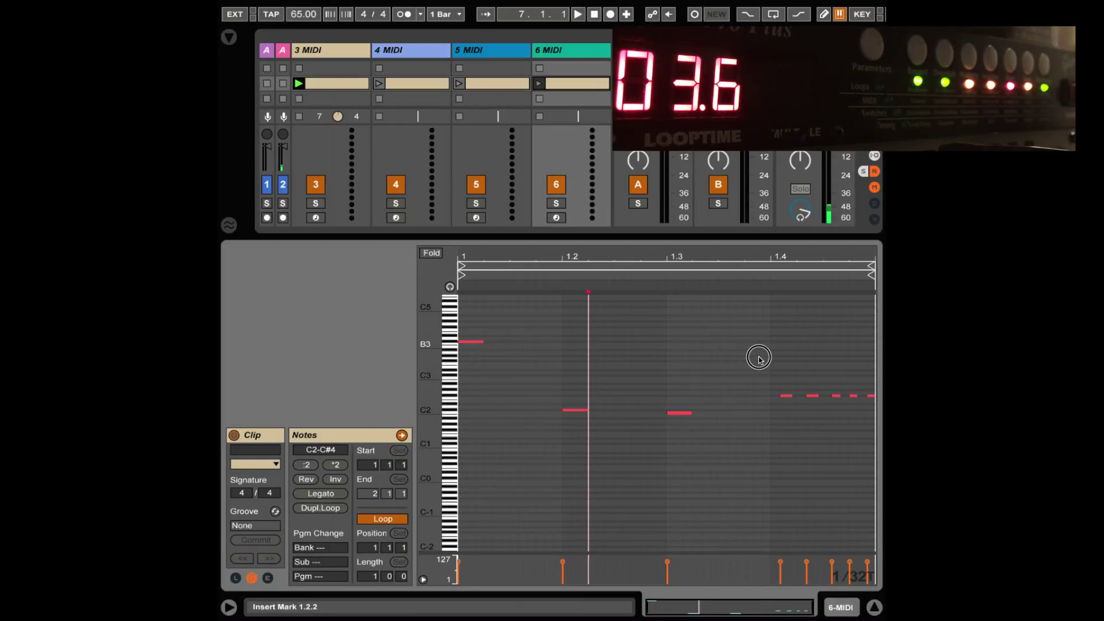
pyautogui.moveTo(749, 346); pyautogui.dragTo(872, 415)
pyautogui.press('Delete')
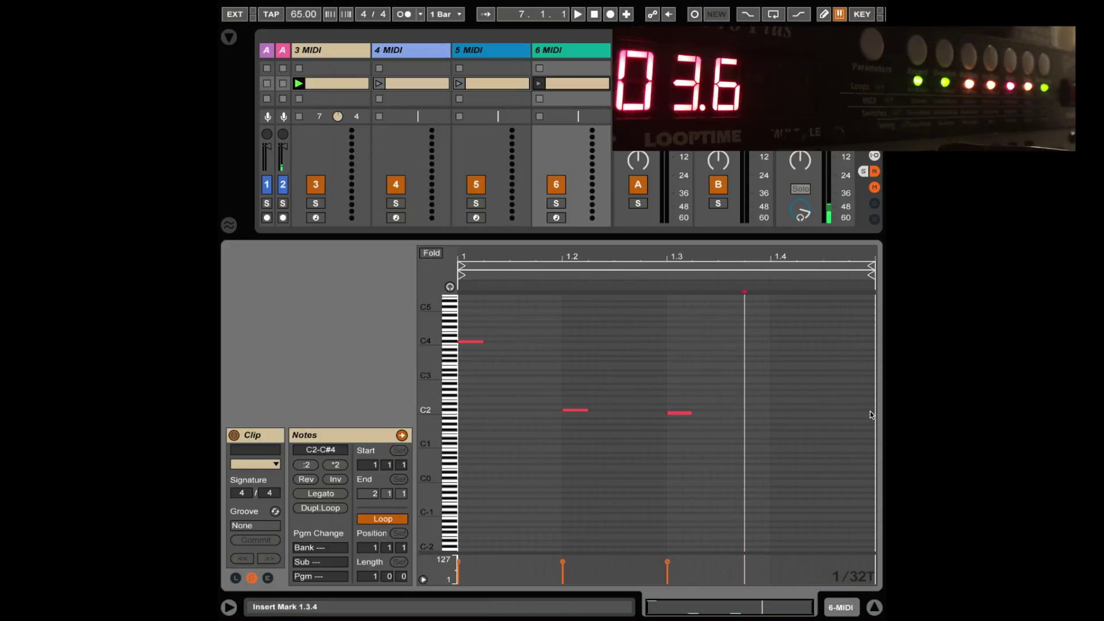
pyautogui.moveTo(475, 321); pyautogui.dragTo(575, 414)
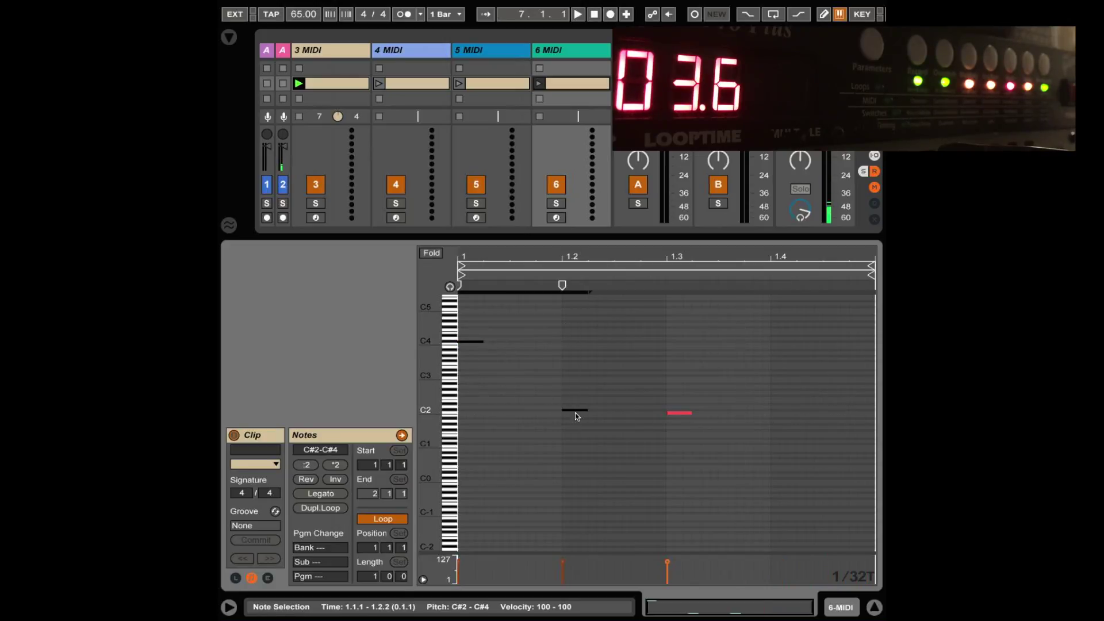
pyautogui.press('Delete')
# Step through clips 6, 5, 4 and 3, ending on clip 3's command notes.
pyautogui.click(564, 85)
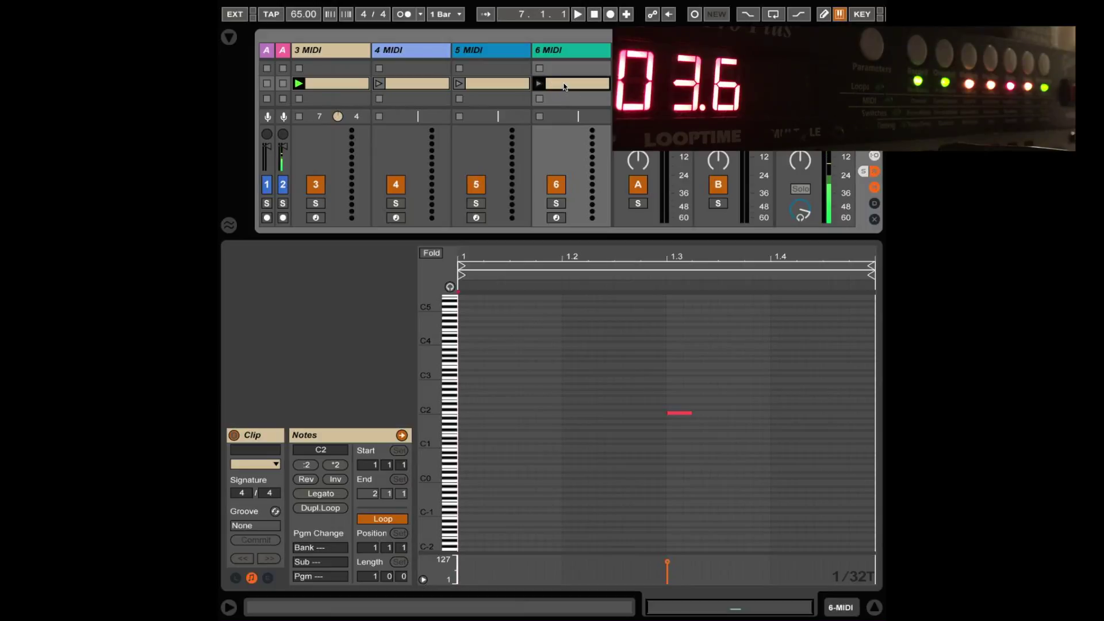
pyautogui.click(511, 85)
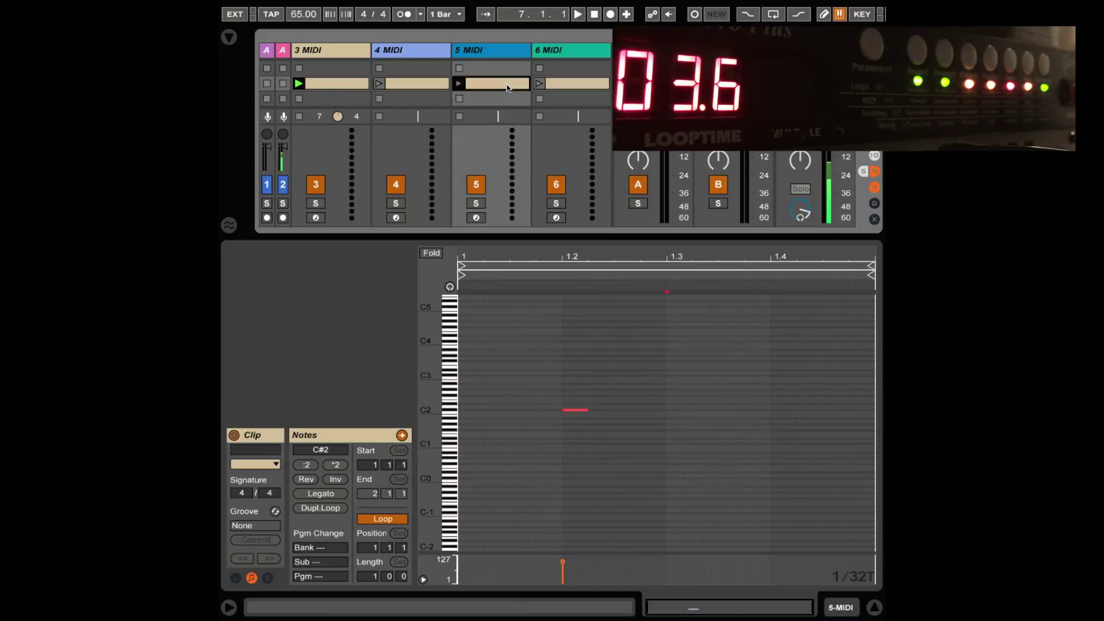
pyautogui.click(428, 87)
pyautogui.click(347, 85)
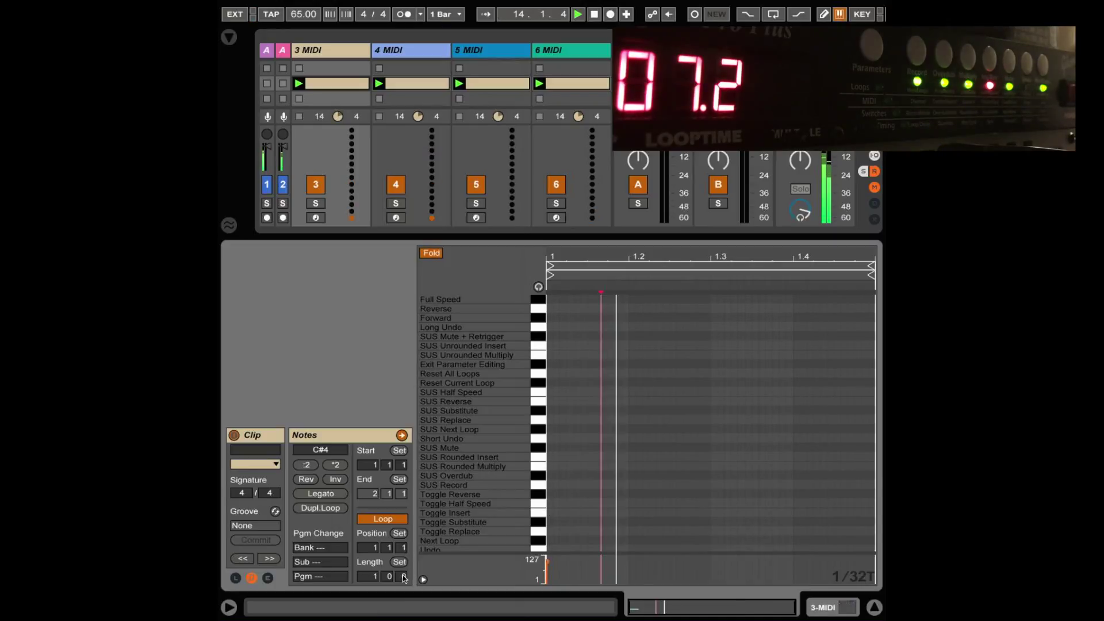
# Shorten clip 4's loop to 0.3.2 and shift it later, then shorten clip 5's loop.
pyautogui.scroll(5, 599, 522)
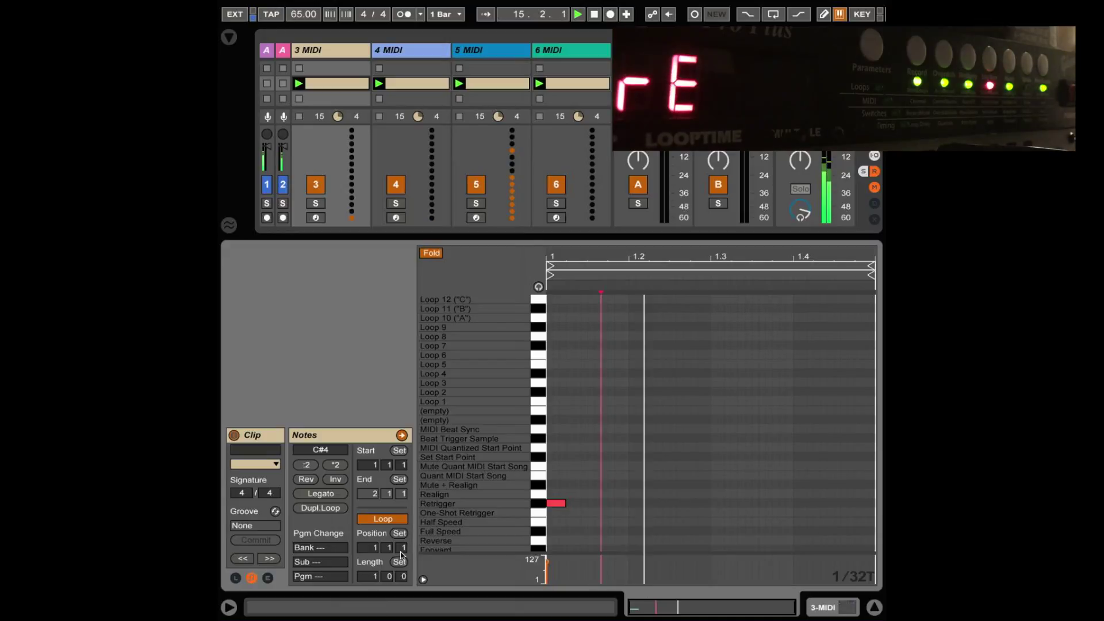
pyautogui.scroll(-3, 403, 577)
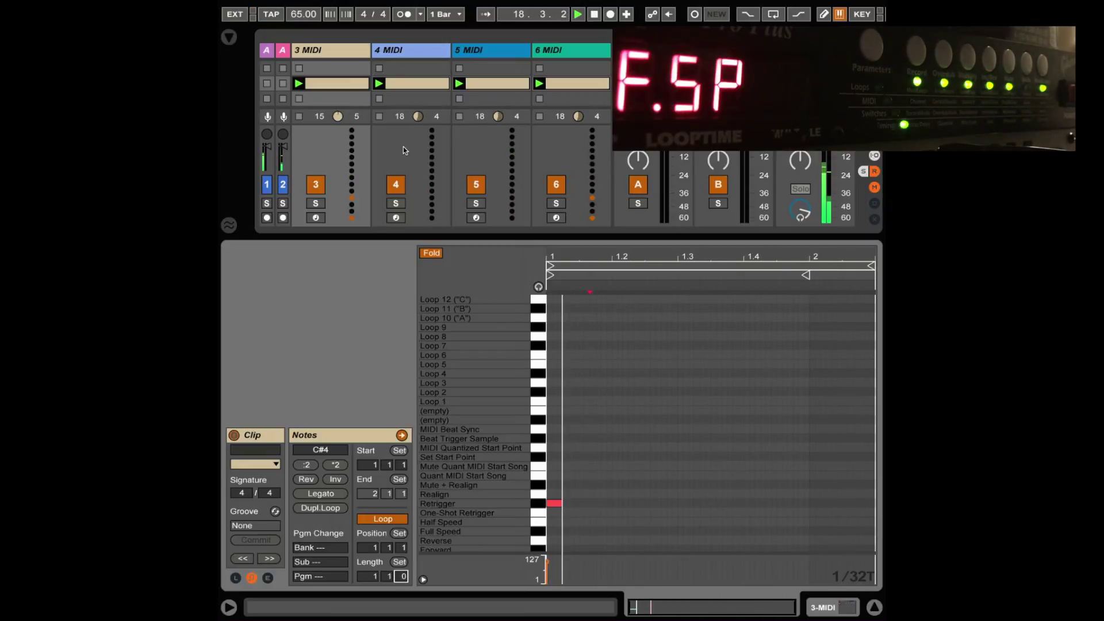
pyautogui.click(396, 83)
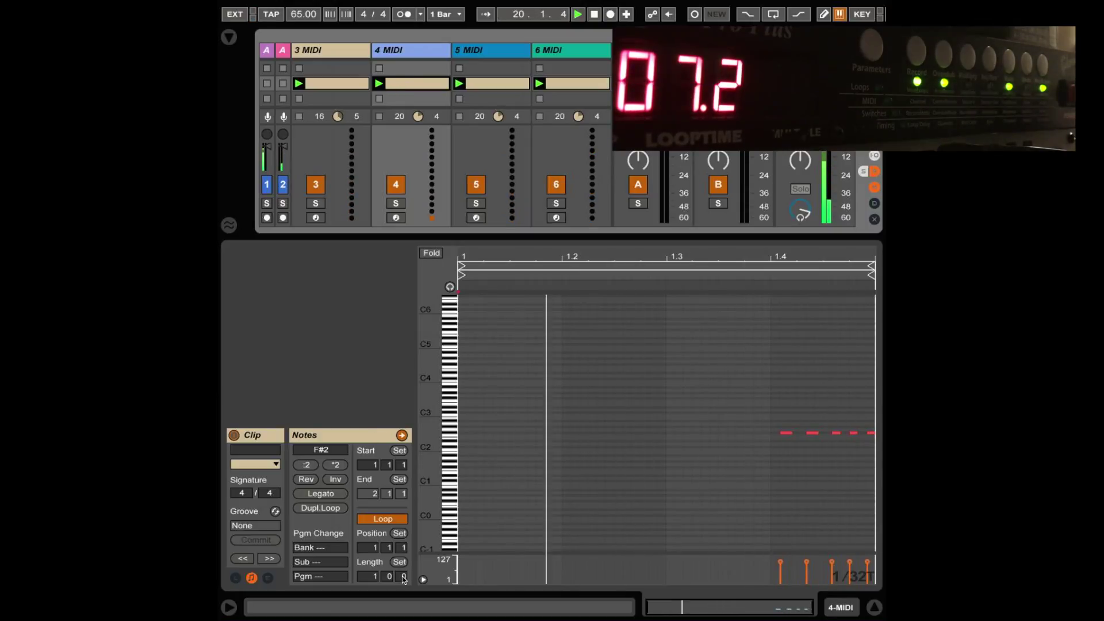
pyautogui.moveTo(405, 577); pyautogui.dragTo(404, 586)
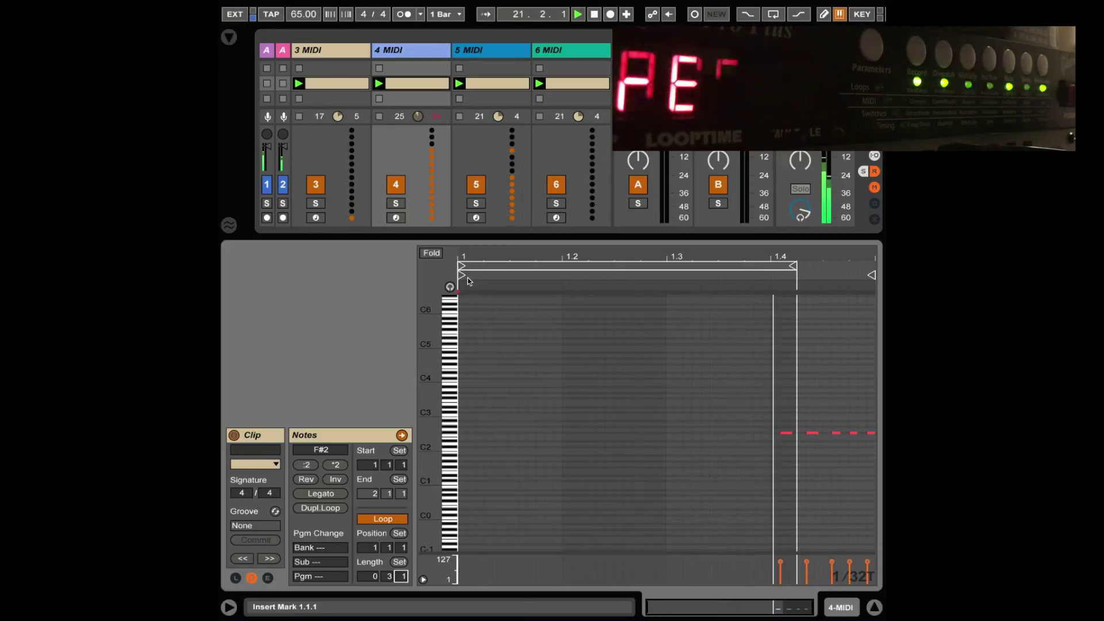
pyautogui.moveTo(468, 281)
pyautogui.mouseDown()
pyautogui.moveTo(589, 277)
pyautogui.moveTo(557, 275)
pyautogui.mouseUp()
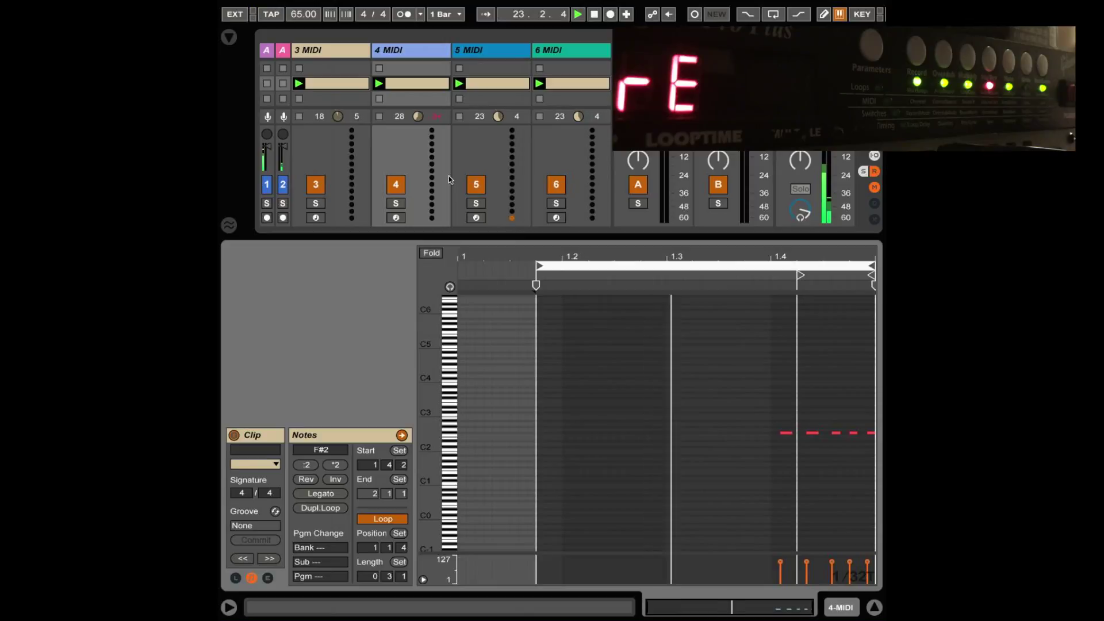
pyautogui.click(480, 83)
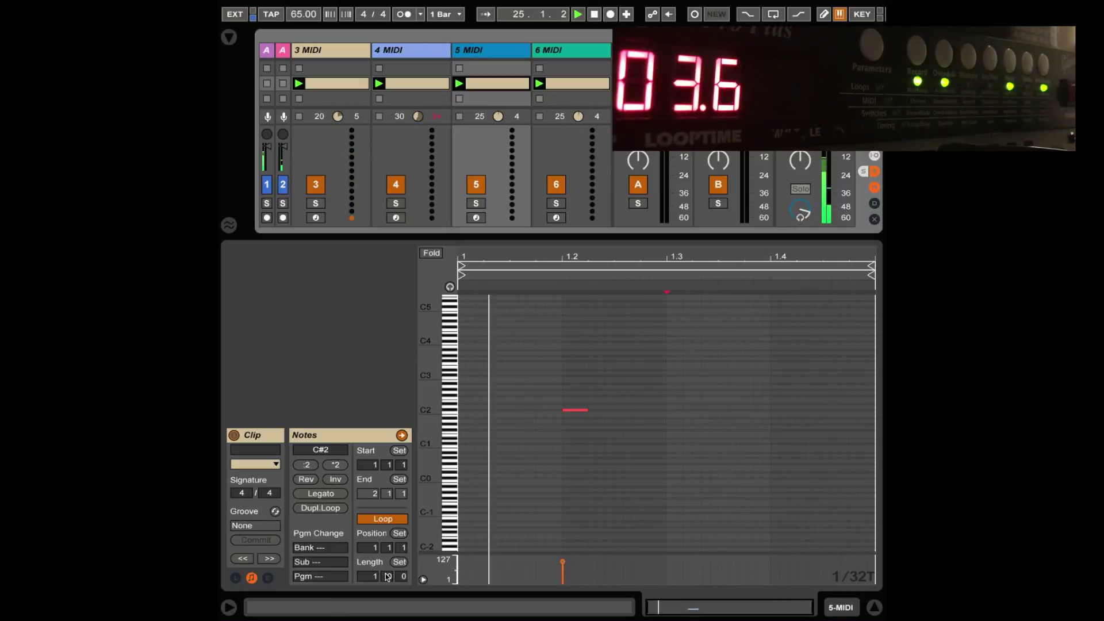
pyautogui.moveTo(402, 576); pyautogui.dragTo(401, 605)
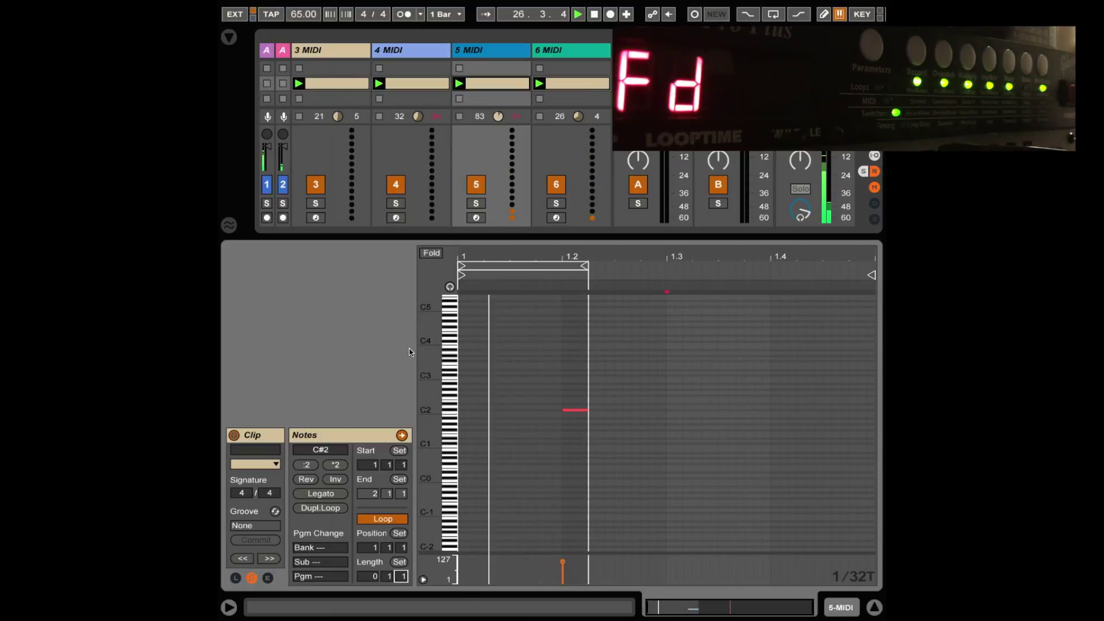
# Shorten clip 6's loop to 0.3.2, slide it later, and enlarge the mixer to show routing.
pyautogui.click(563, 136)
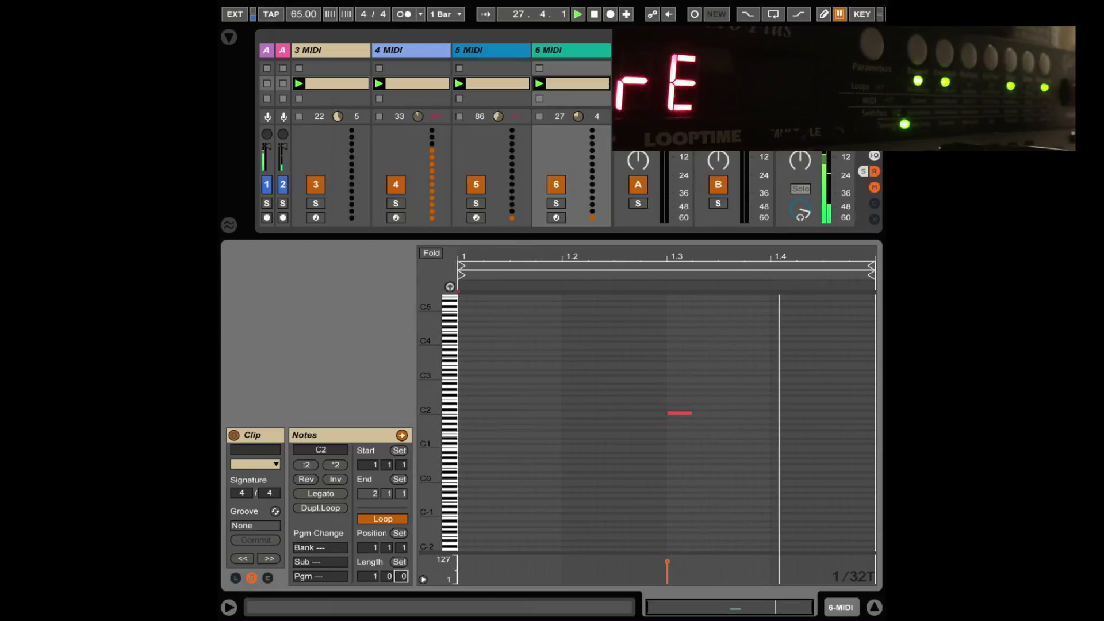
pyautogui.moveTo(402, 576); pyautogui.dragTo(403, 601)
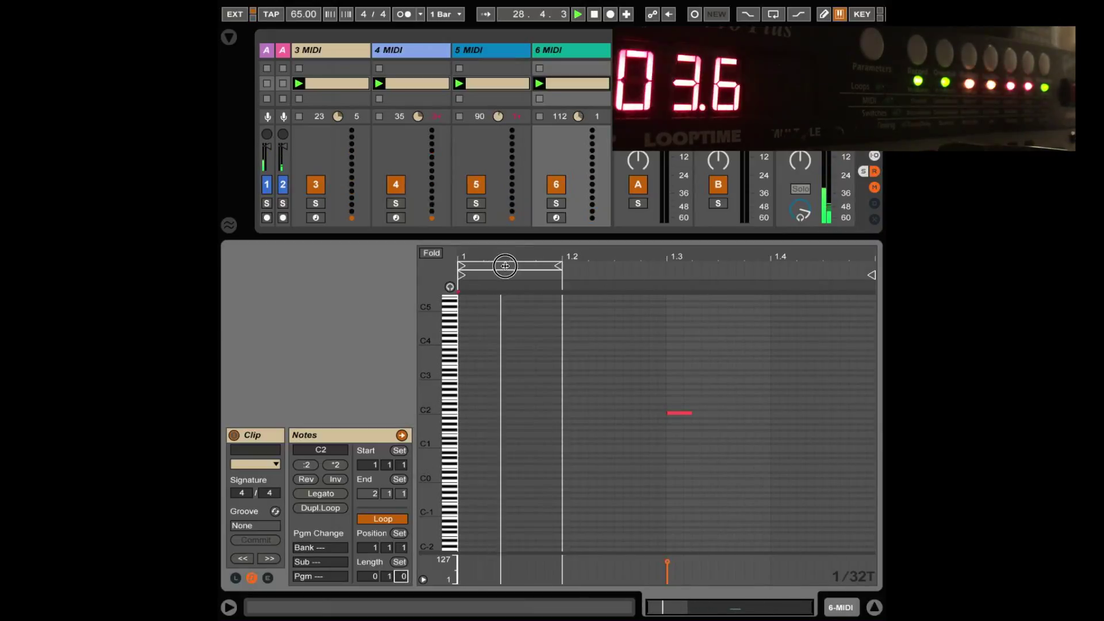
pyautogui.moveTo(505, 265); pyautogui.dragTo(695, 285)
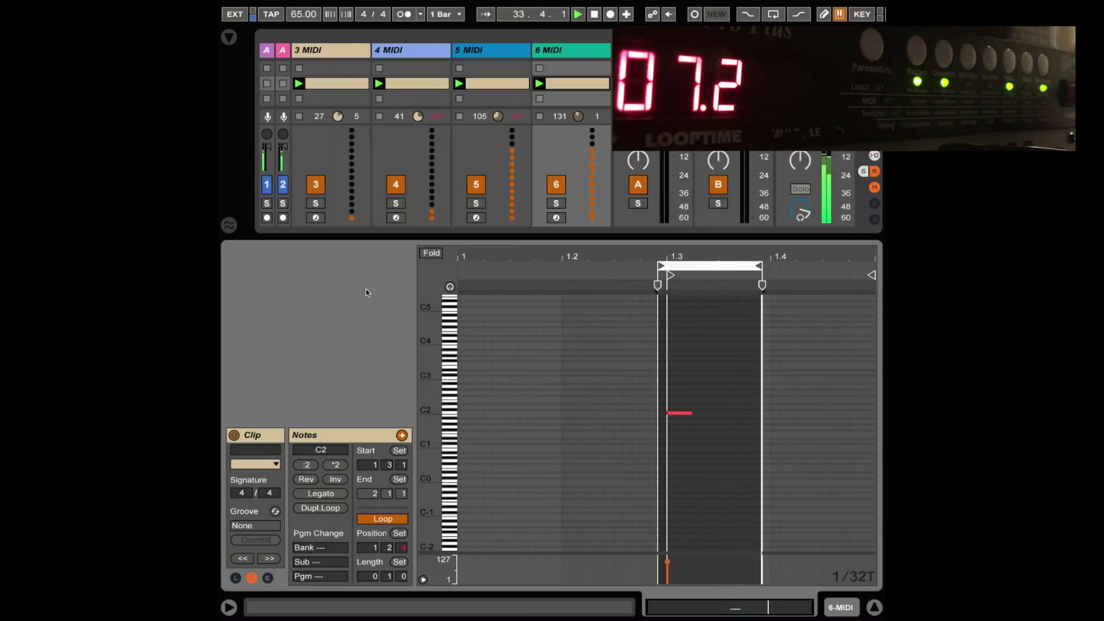
pyautogui.moveTo(376, 243); pyautogui.dragTo(376, 363)
# Stop the 4 MIDI clip while the others keep looping, then show clip 3's notes.
pyautogui.click(424, 78)
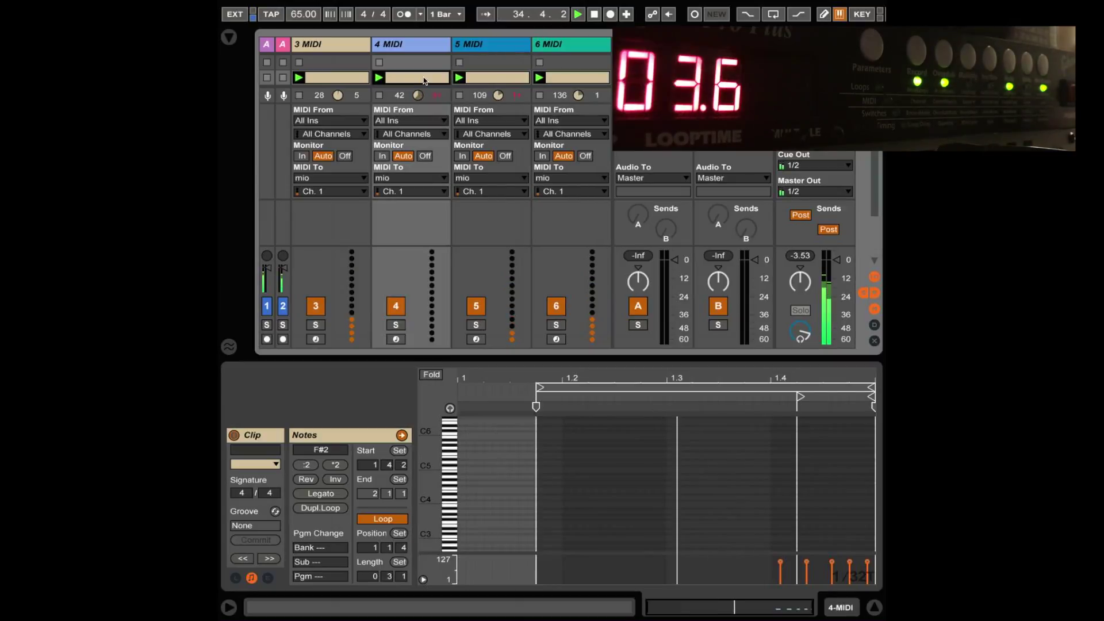
pyautogui.click(647, 479)
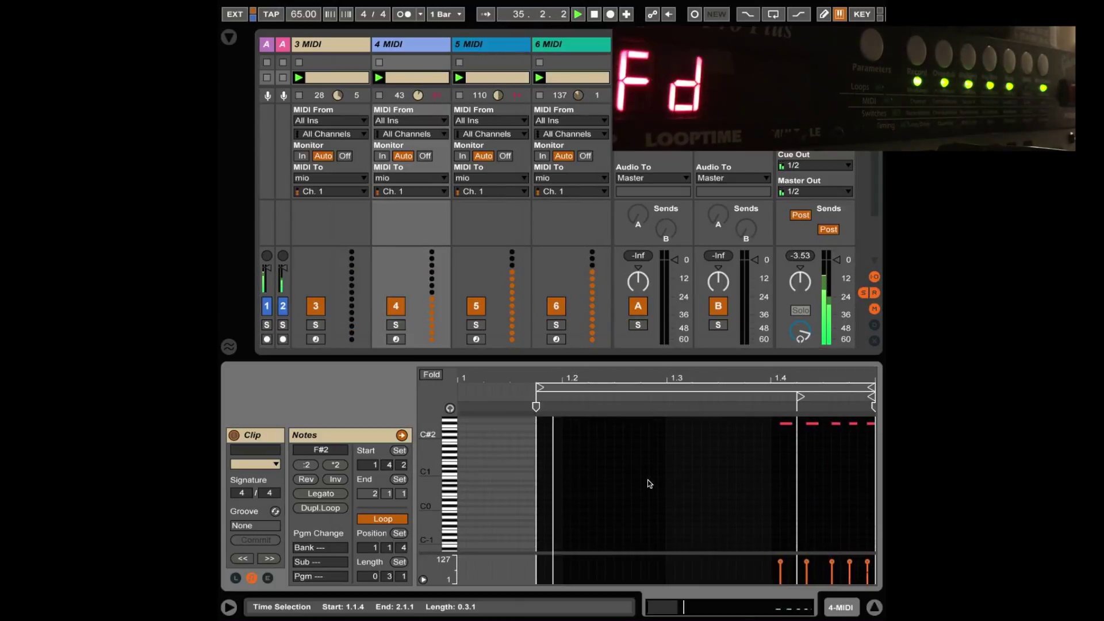
pyautogui.click(379, 95)
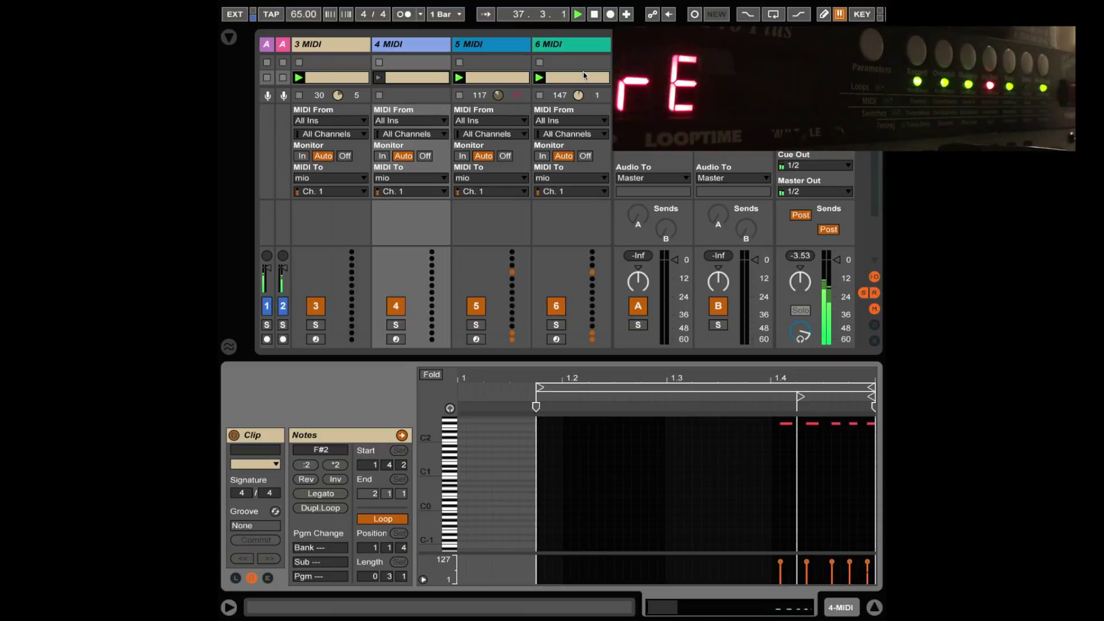
pyautogui.click(341, 75)
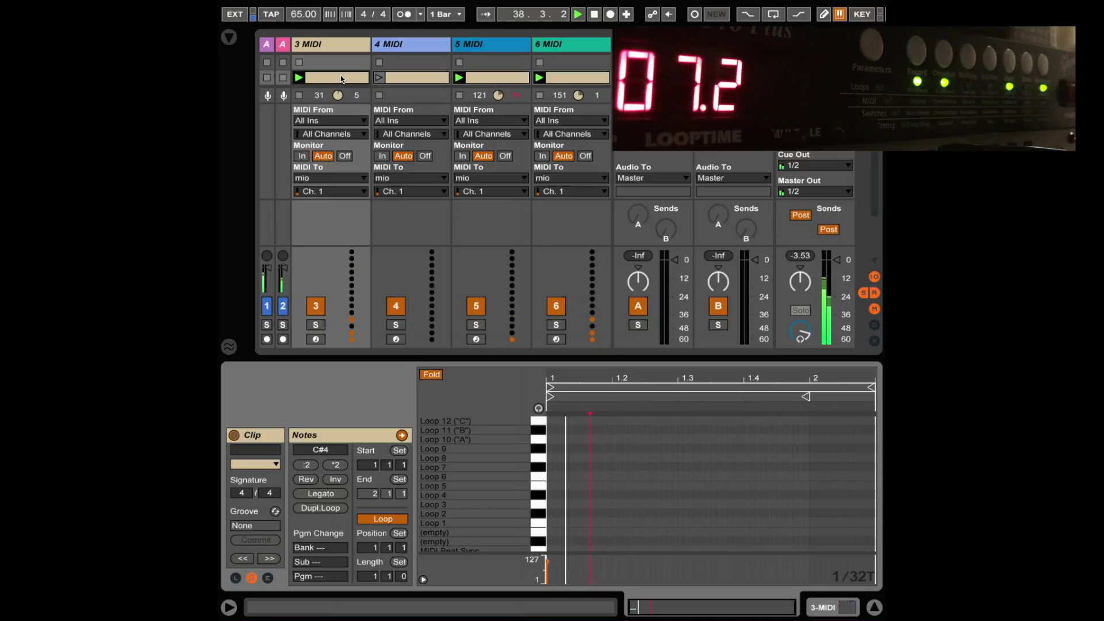
# Cut clip 3's loop length from 1.1.0 to about 0.1.1 so Retrigger repeats every beat.
pyautogui.click(697, 417)
pyautogui.scroll(2, 678, 451)
pyautogui.click(678, 450)
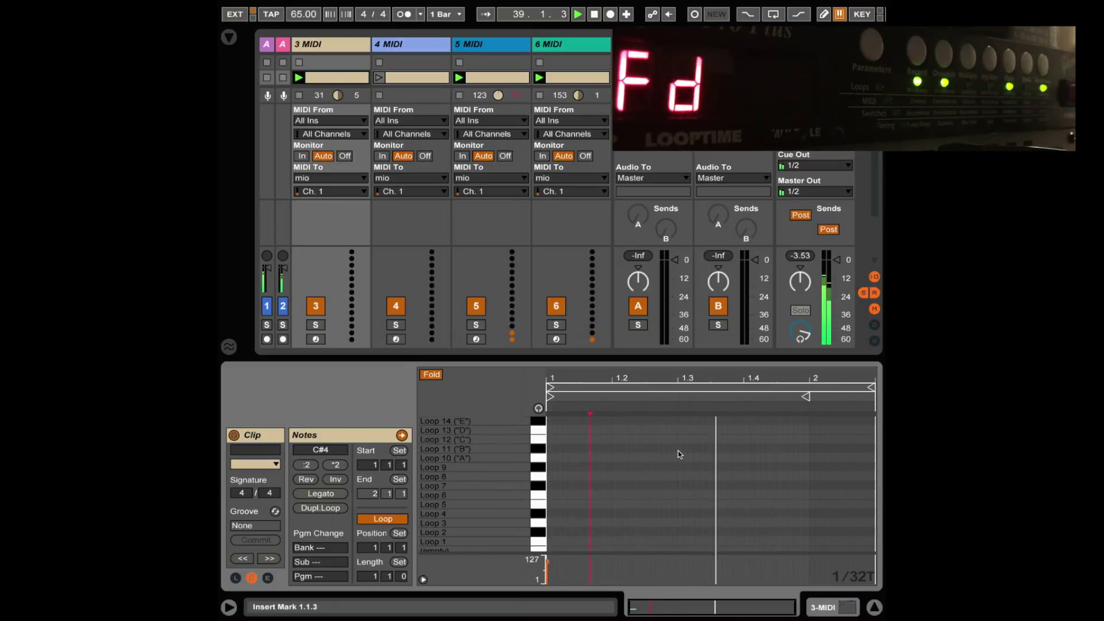
pyautogui.scroll(8, 678, 451)
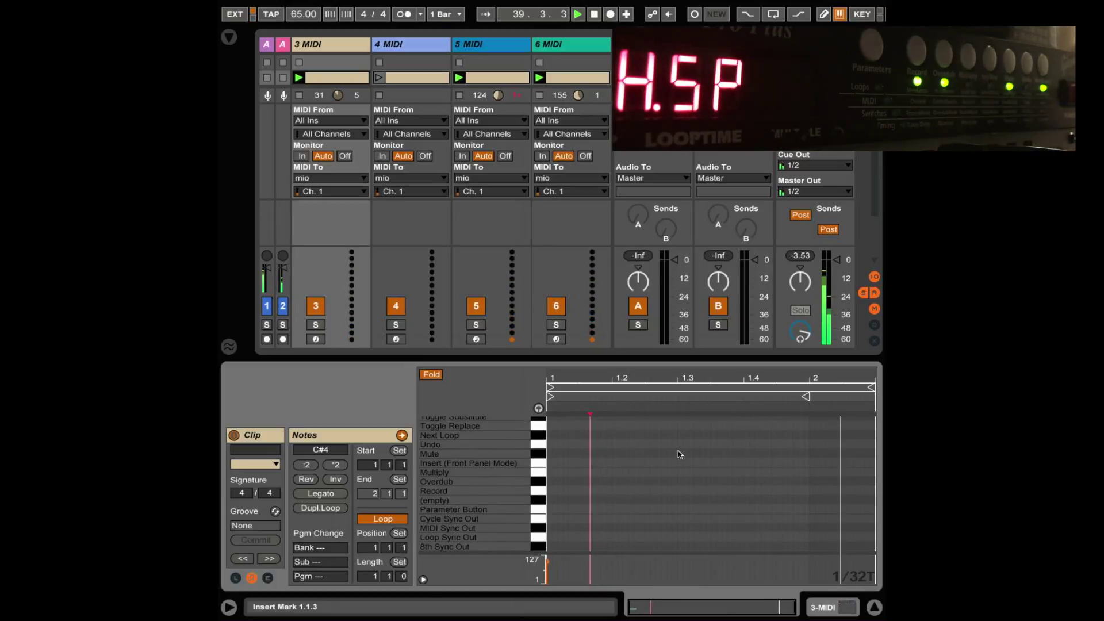
pyautogui.scroll(7, 677, 451)
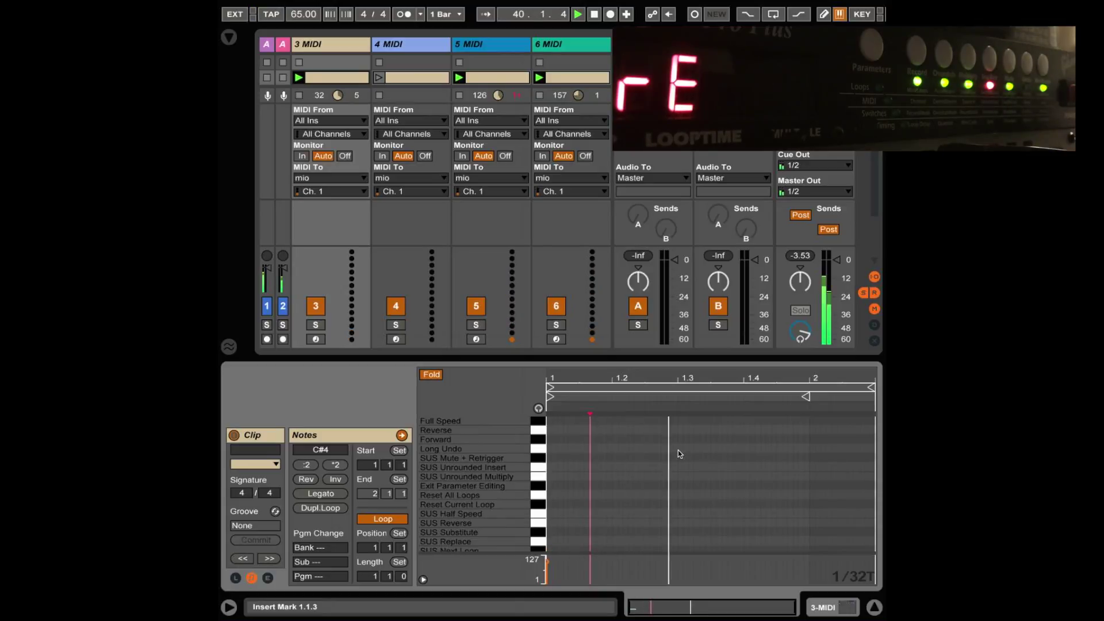
pyautogui.scroll(3, 677, 450)
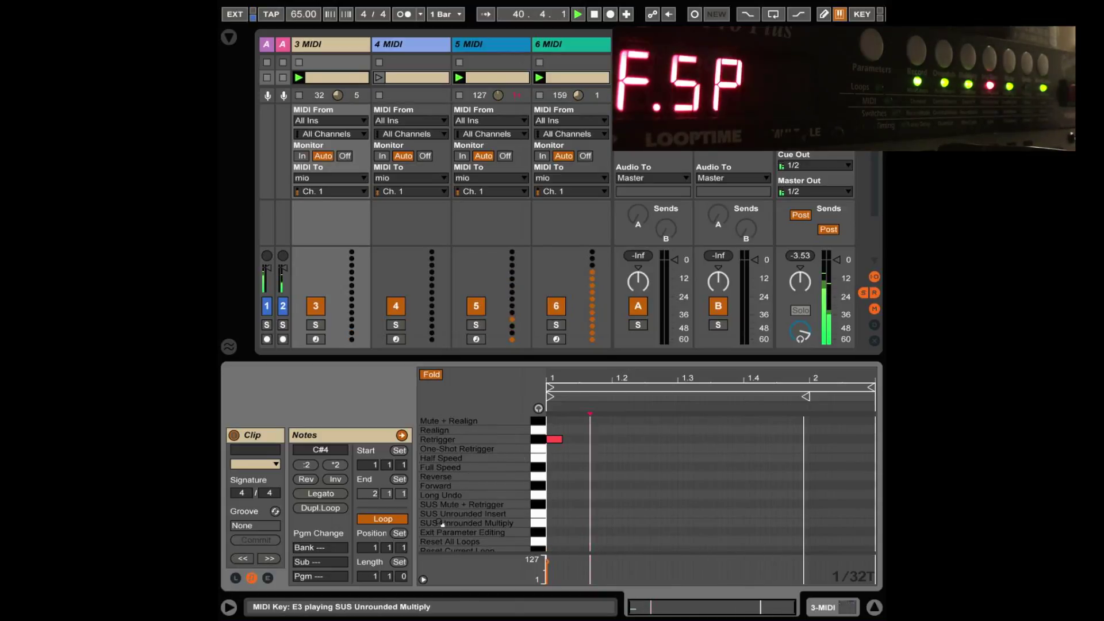
pyautogui.moveTo(397, 579); pyautogui.dragTo(398, 602)
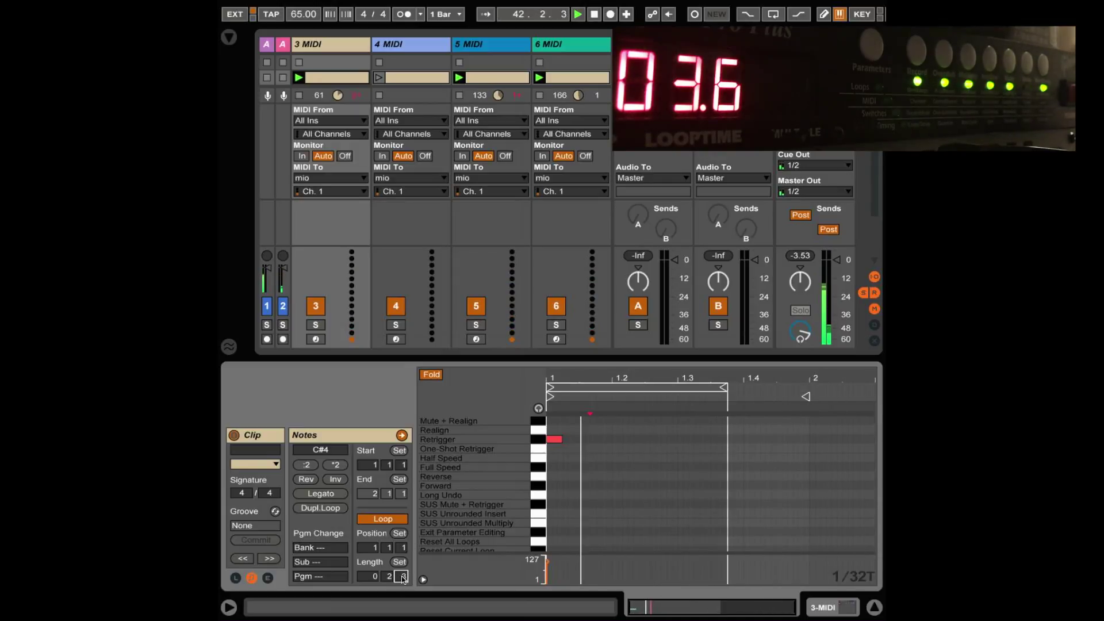
pyautogui.moveTo(402, 578); pyautogui.dragTo(402, 596)
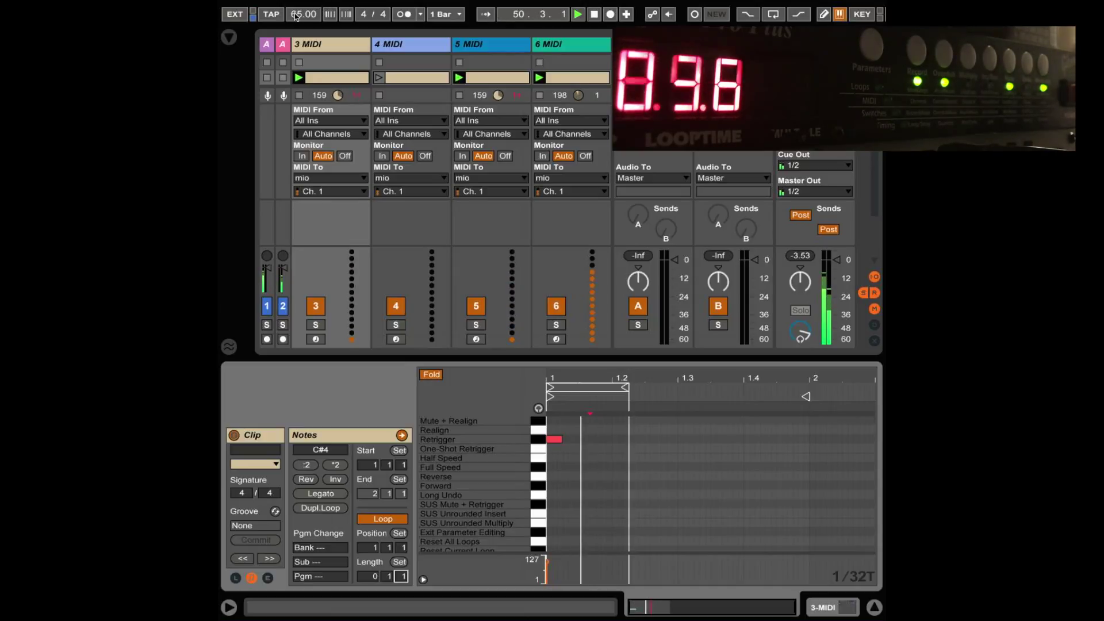
# Drag the tempo from 65.00 up to 114.00 BPM.
pyautogui.moveTo(297, 16); pyautogui.dragTo(296, 17)
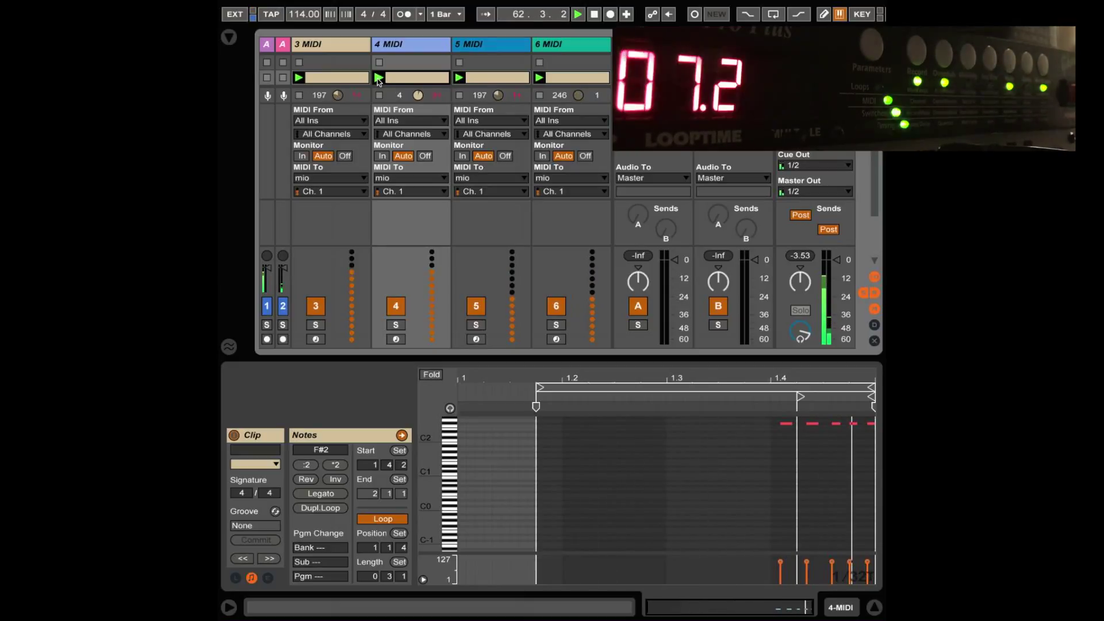
# Lengthen track 5's loop to three sixteenths and reshape track 6's loop to end past 1.3.
pyautogui.click(488, 78)
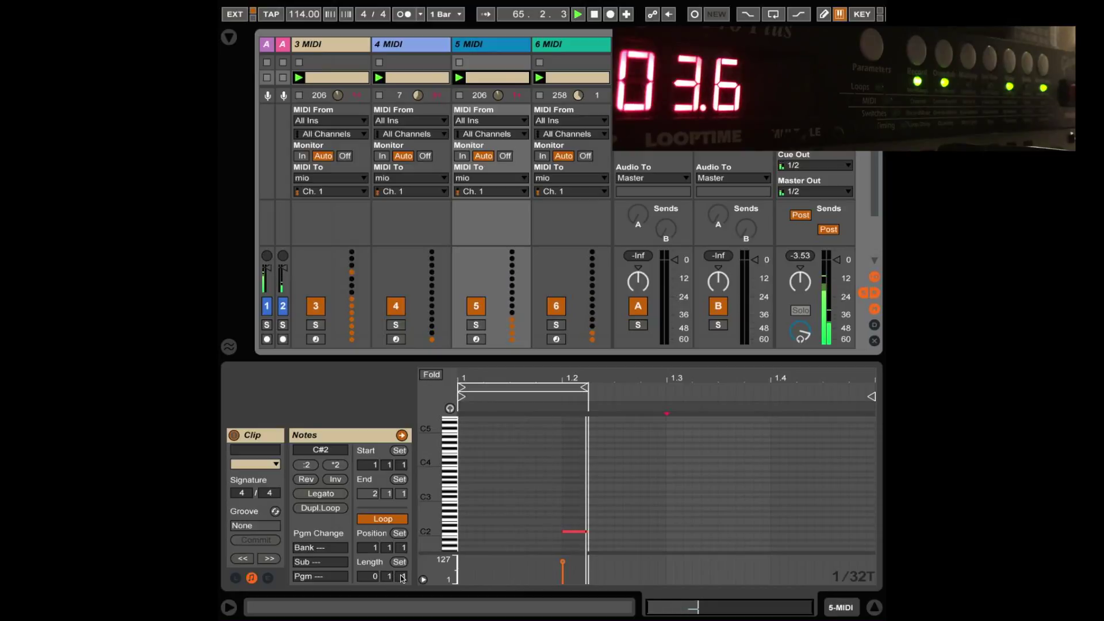
pyautogui.moveTo(402, 578); pyautogui.dragTo(403, 572)
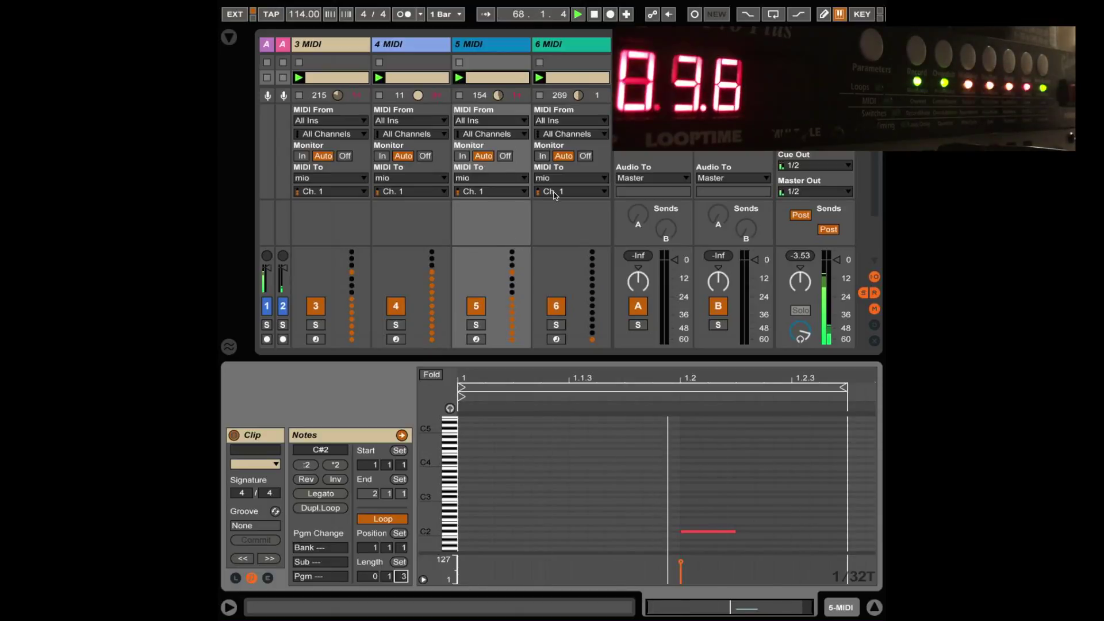
pyautogui.click(563, 81)
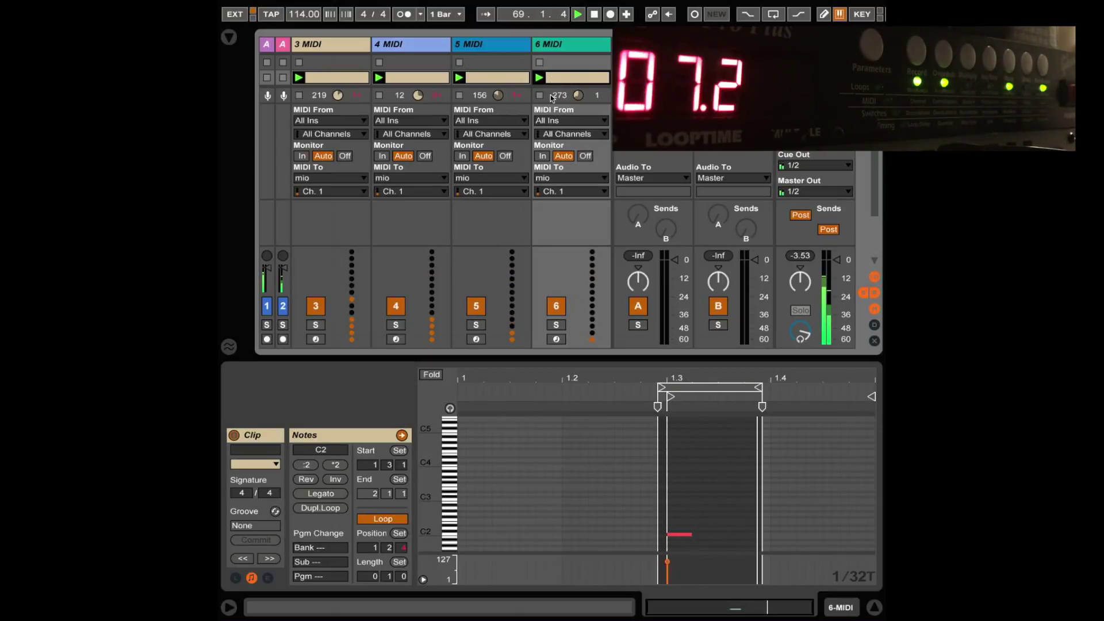
pyautogui.moveTo(689, 389); pyautogui.dragTo(673, 390)
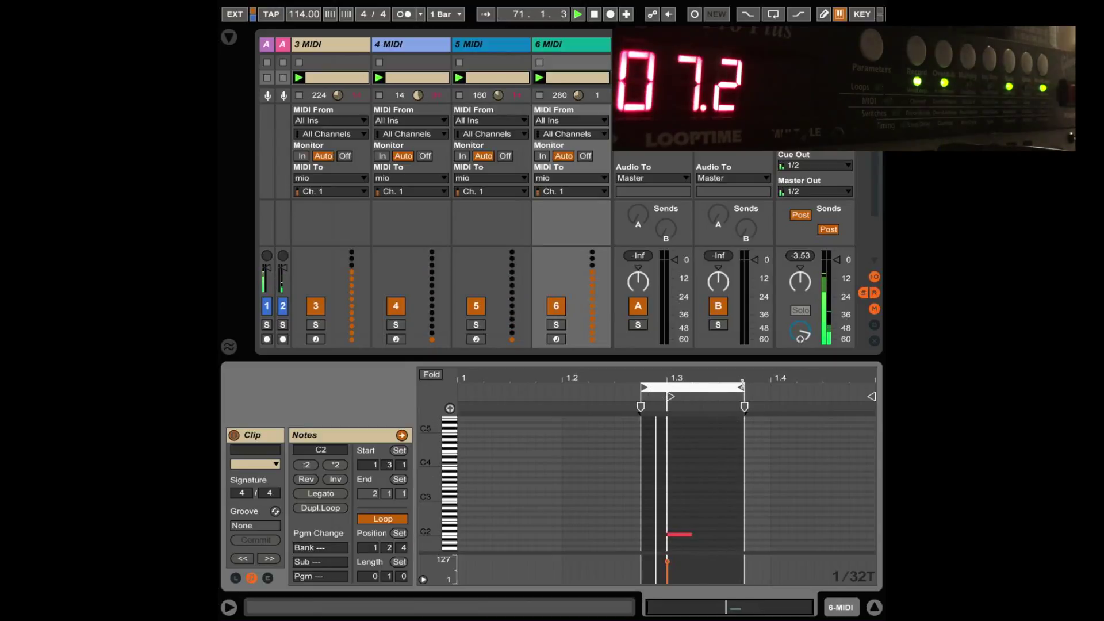
pyautogui.moveTo(743, 387); pyautogui.dragTo(793, 393)
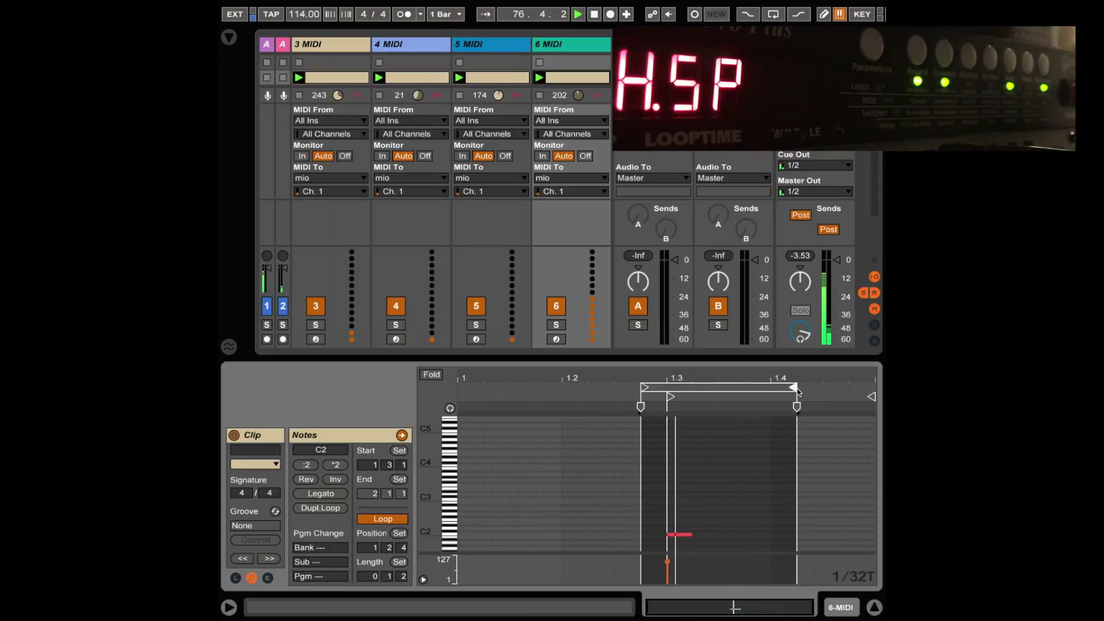
pyautogui.moveTo(795, 386); pyautogui.dragTo(707, 400)
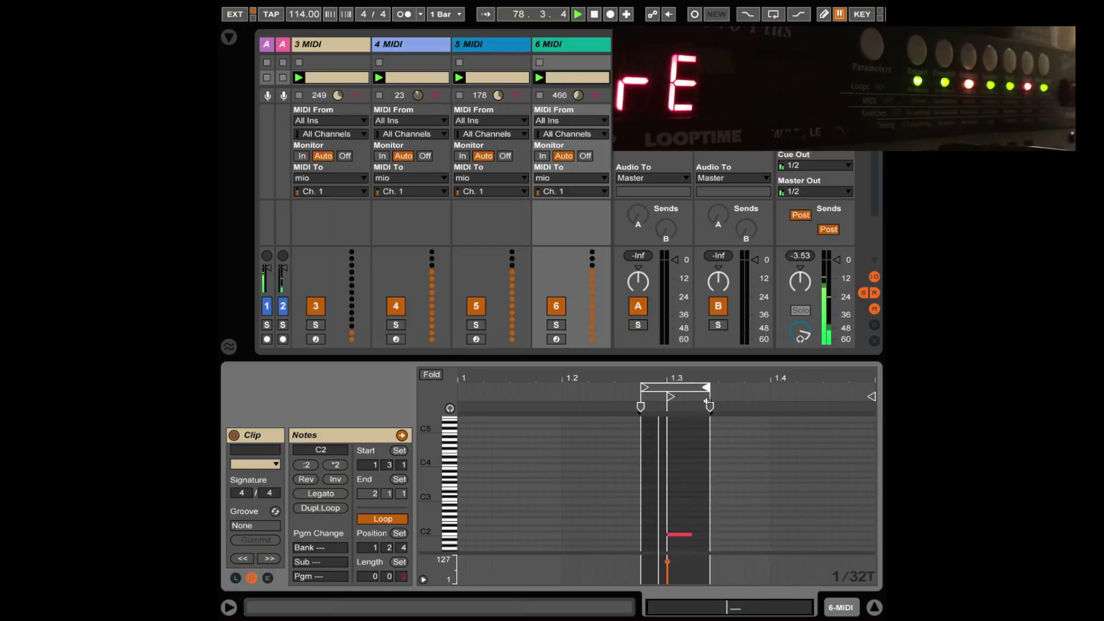
# Move track 4 and 5 loop starts later, cut track 5's loop to 0.1.0, set tempo 154 BPM.
pyautogui.click(410, 79)
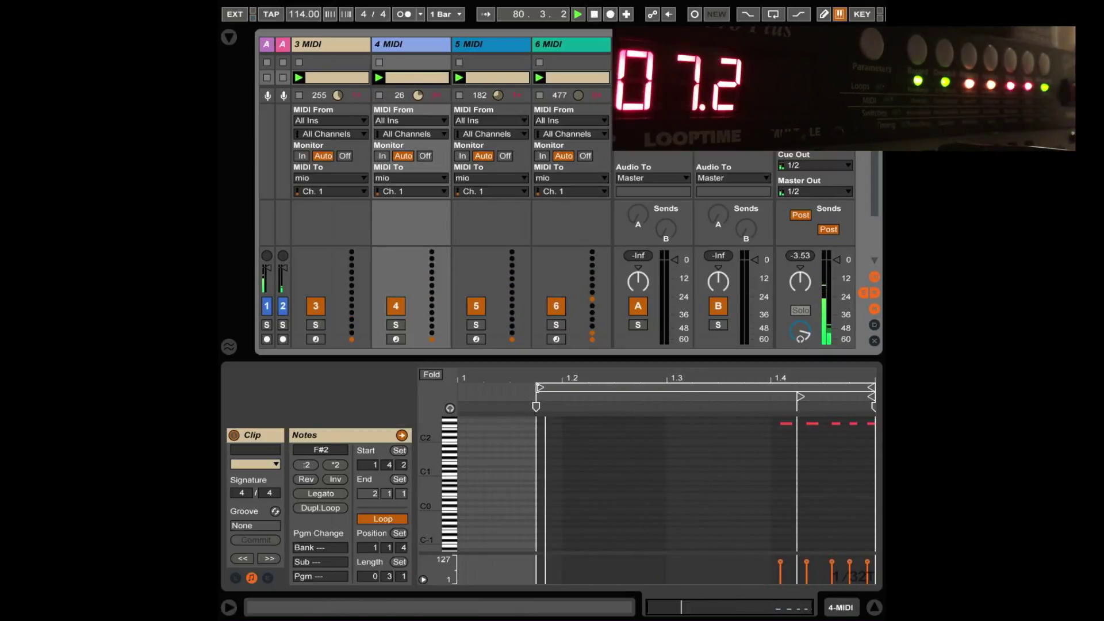
pyautogui.moveTo(536, 406)
pyautogui.mouseDown()
pyautogui.moveTo(757, 409)
pyautogui.moveTo(666, 420)
pyautogui.mouseUp()
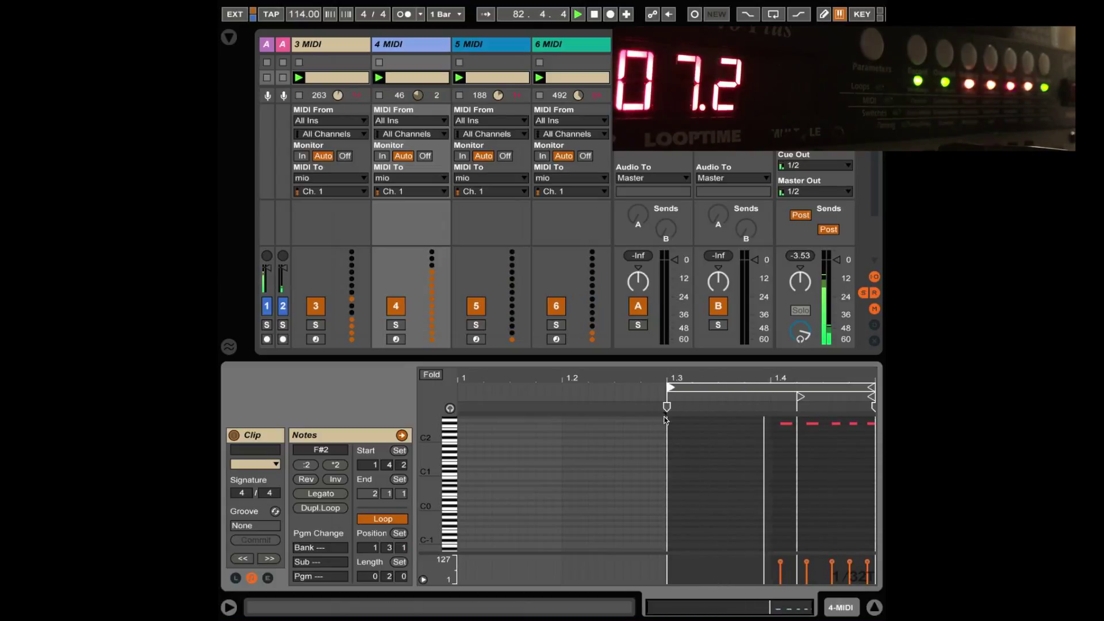
pyautogui.click(510, 75)
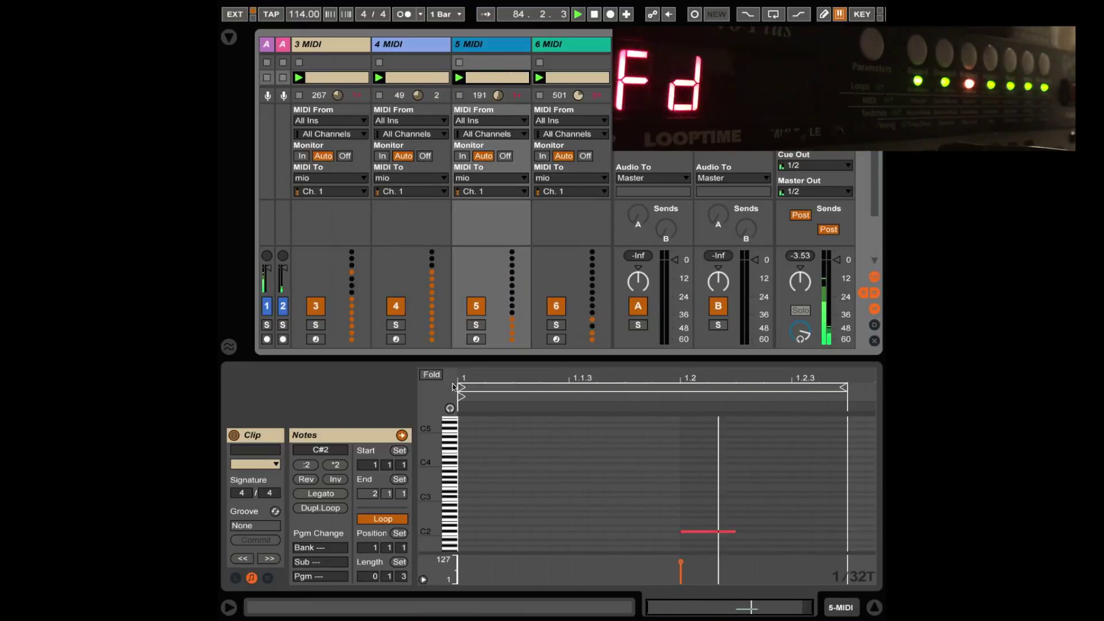
pyautogui.moveTo(460, 388); pyautogui.dragTo(623, 387)
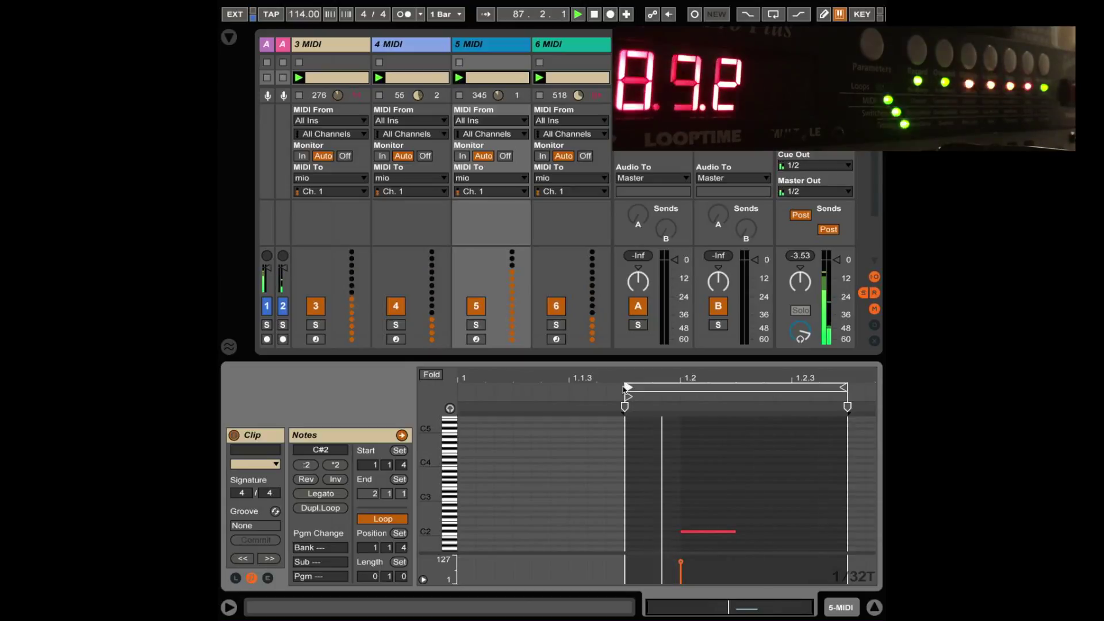
pyautogui.click(404, 576)
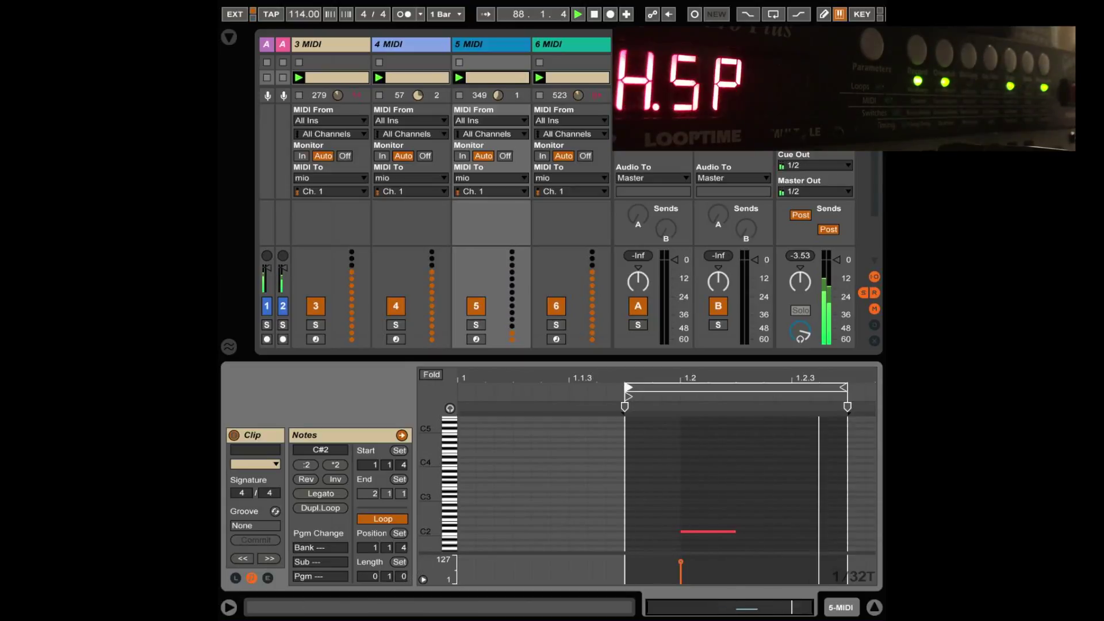
pyautogui.write('3')
pyautogui.press('Down')
pyautogui.press('Down')
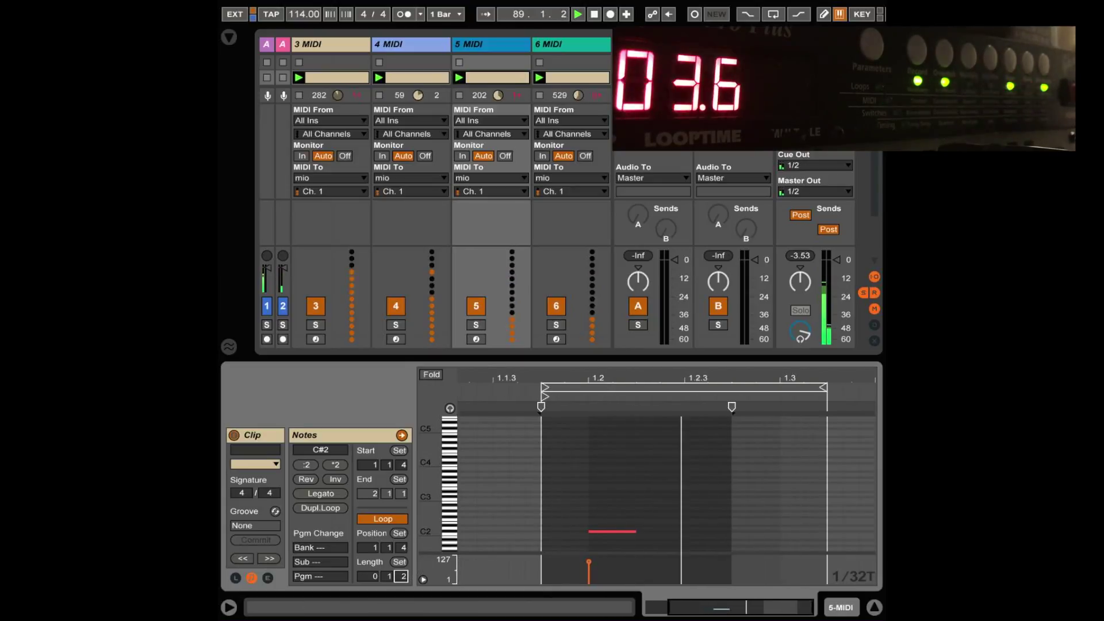
pyautogui.press('Down')
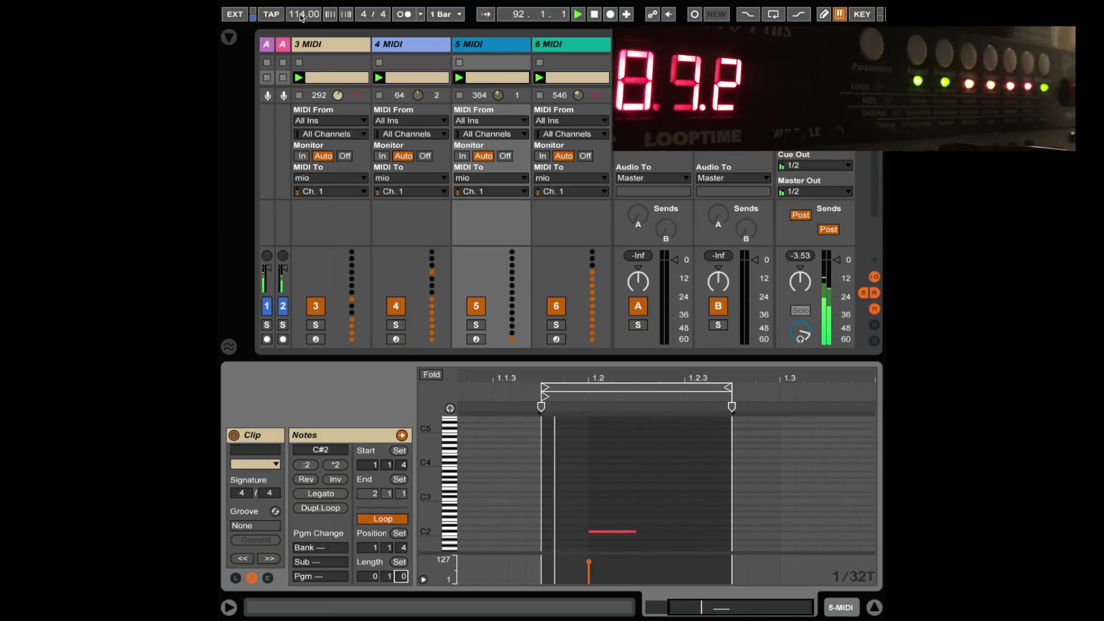
pyautogui.moveTo(301, 16); pyautogui.dragTo(302, 17)
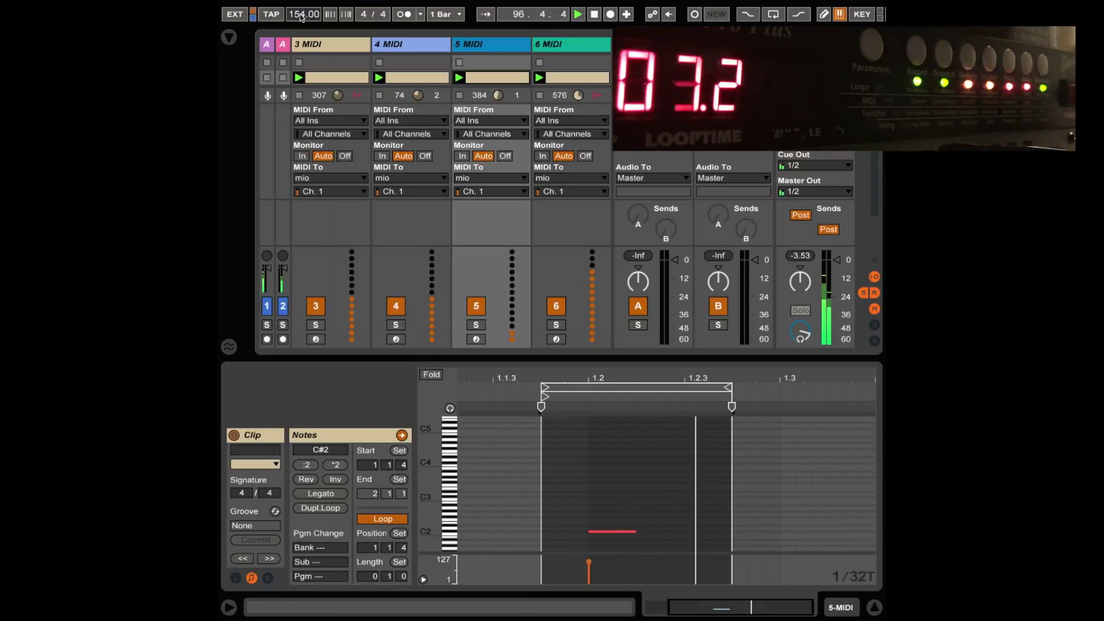
# Sweep the tempo up to 556 BPM, down through 504, and settle at 60 BPM.
pyautogui.moveTo(302, 16); pyautogui.dragTo(302, 16)
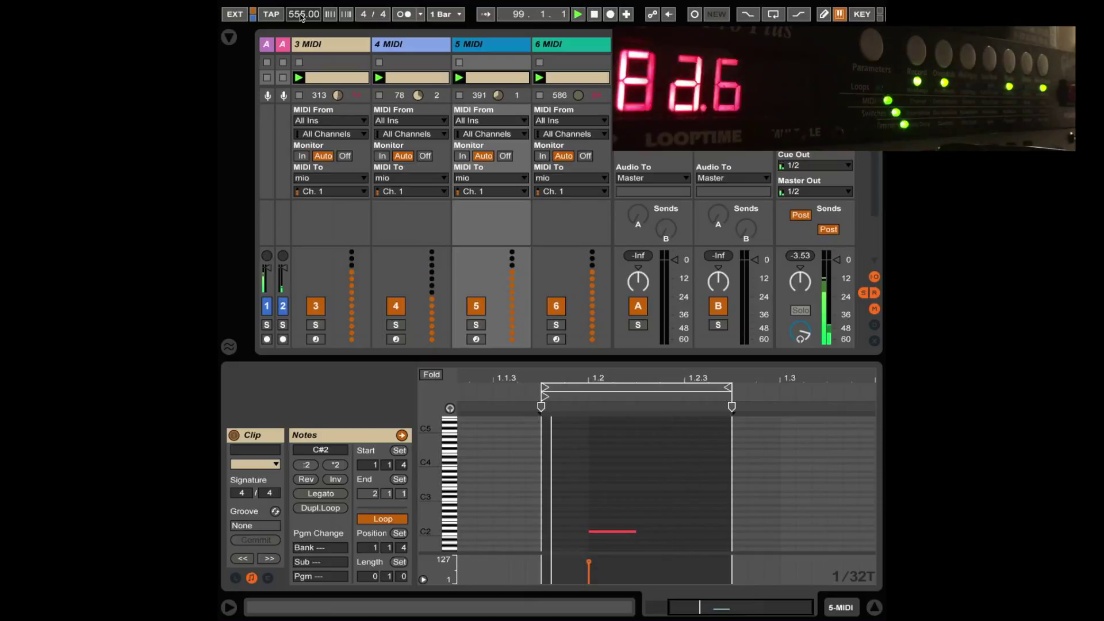
pyautogui.scroll(-1, 301, 16)
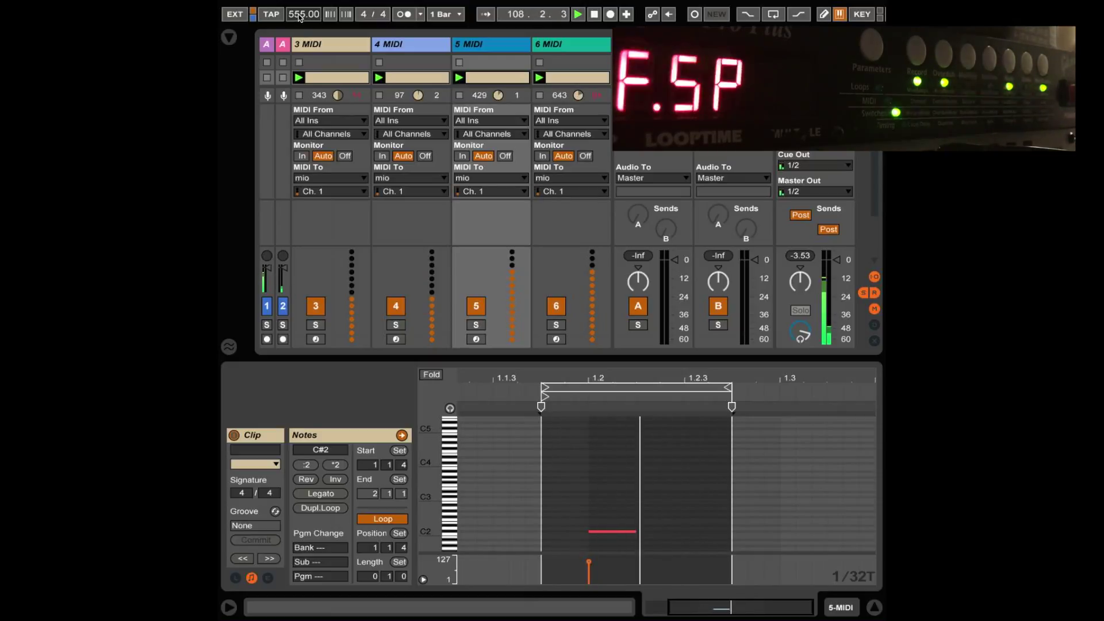
pyautogui.moveTo(299, 18)
pyautogui.mouseDown()
pyautogui.moveTo(302, 6)
pyautogui.moveTo(299, 17)
pyautogui.mouseUp()
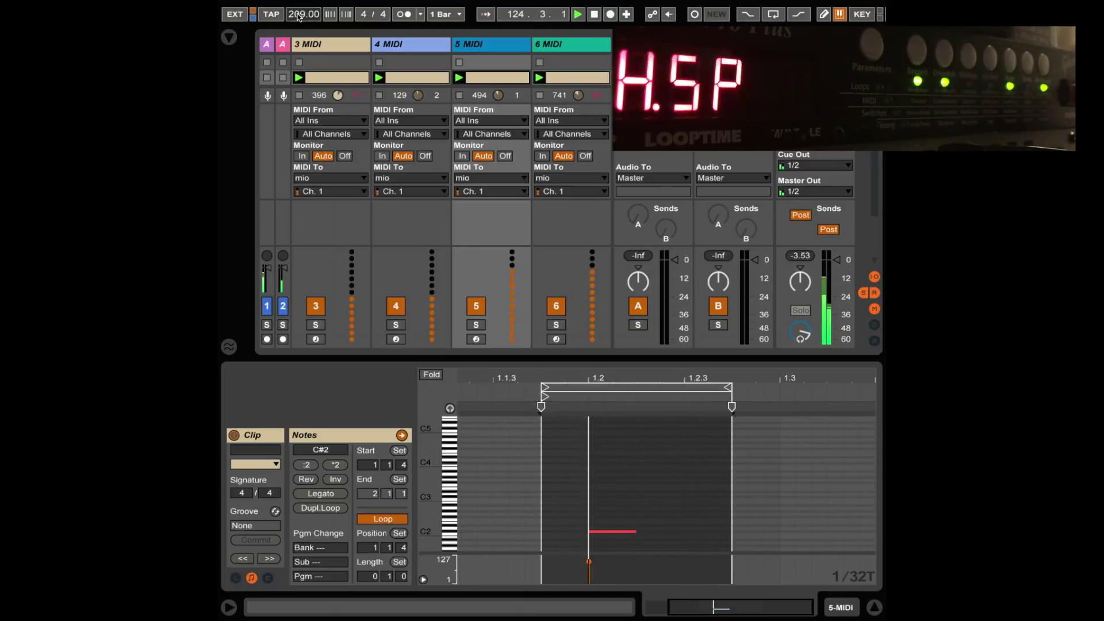
pyautogui.moveTo(299, 17); pyautogui.dragTo(299, 17)
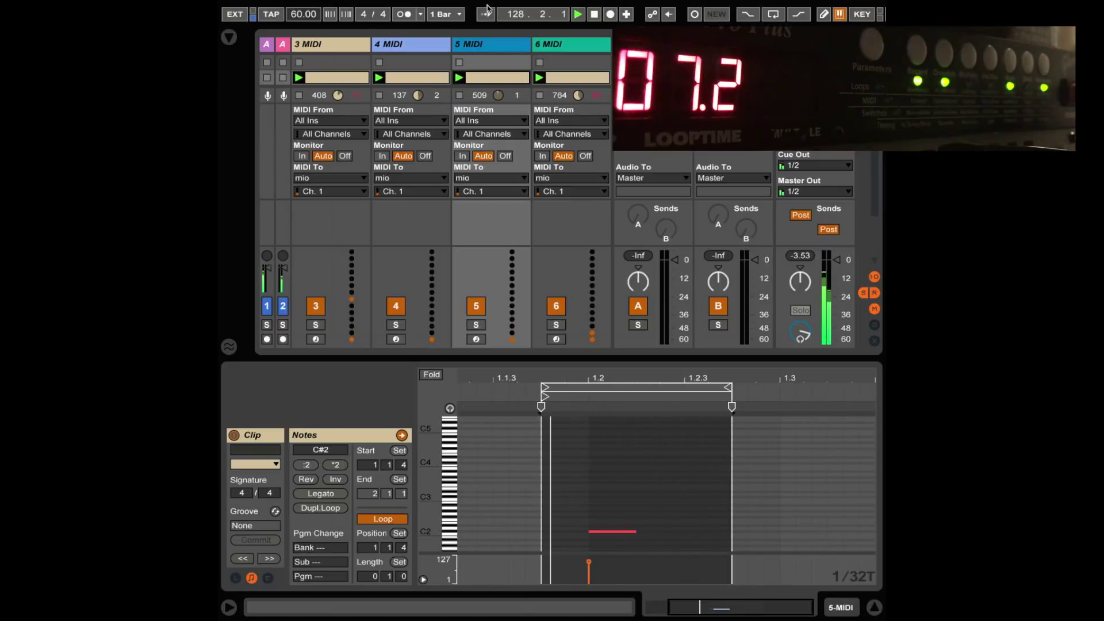
# Stop playback, open clip 3 with MIDI preview on, and audition Full Speed so the looper shows F.SP.
pyautogui.click(595, 14)
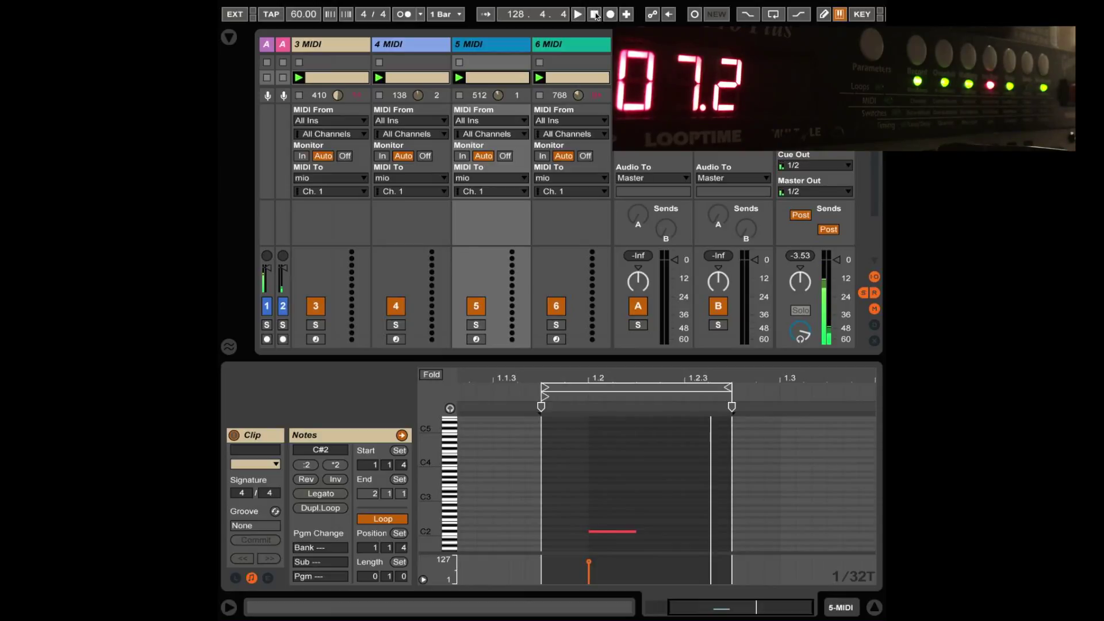
pyautogui.click(342, 79)
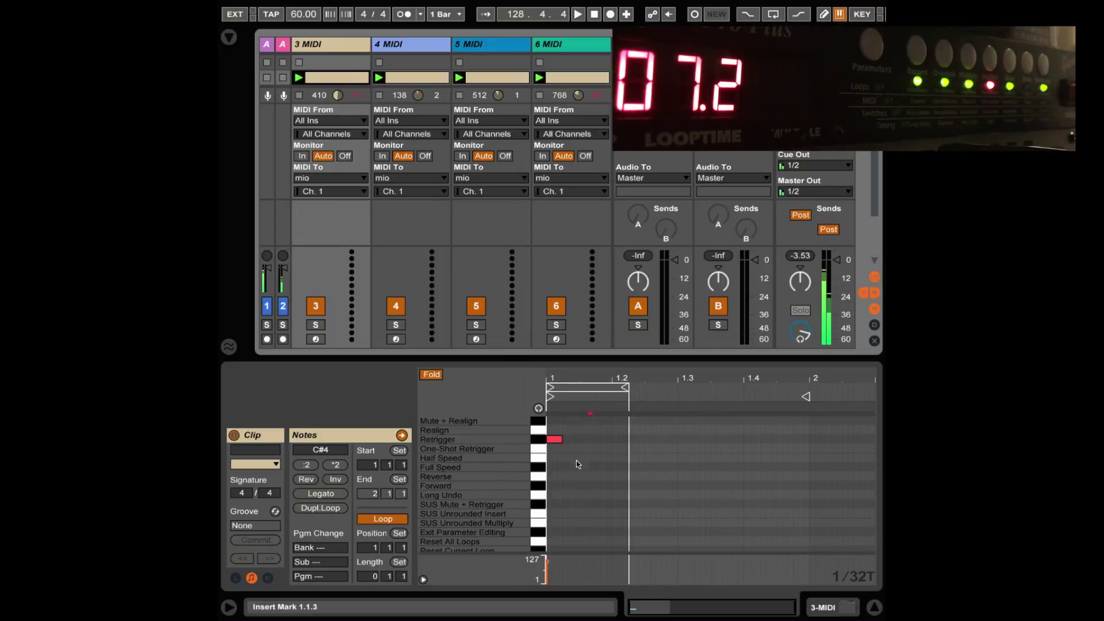
pyautogui.click(539, 408)
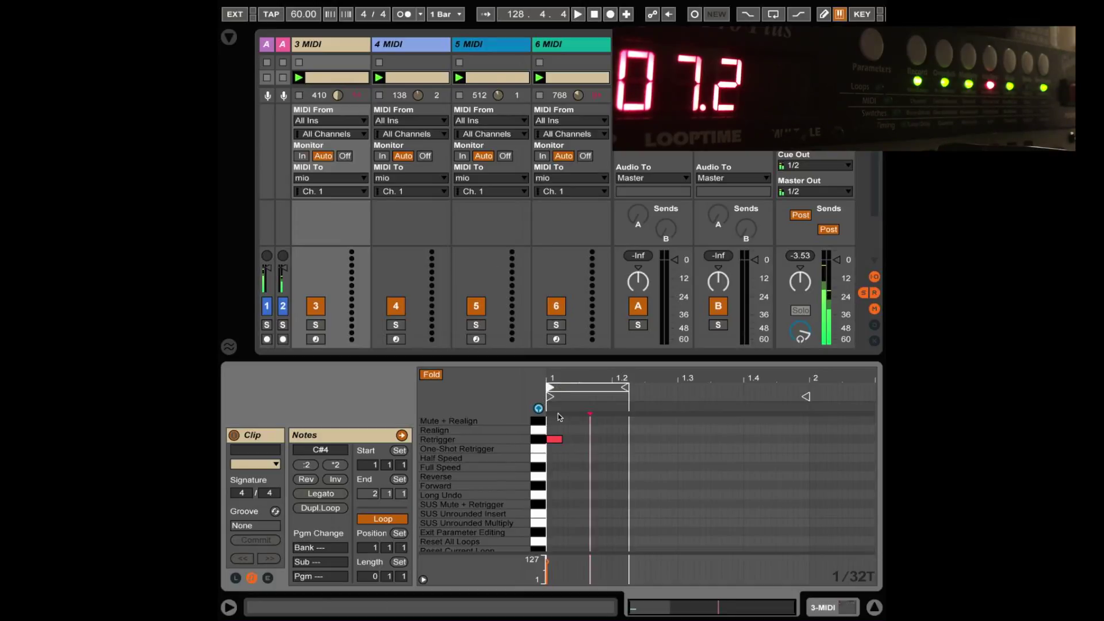
pyautogui.click(535, 467)
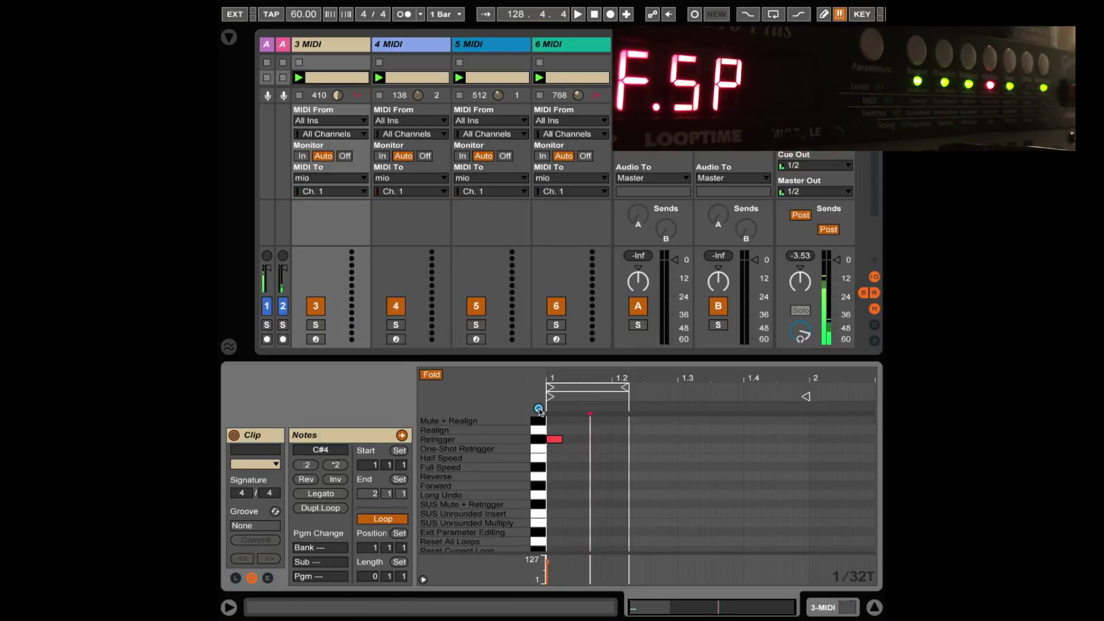